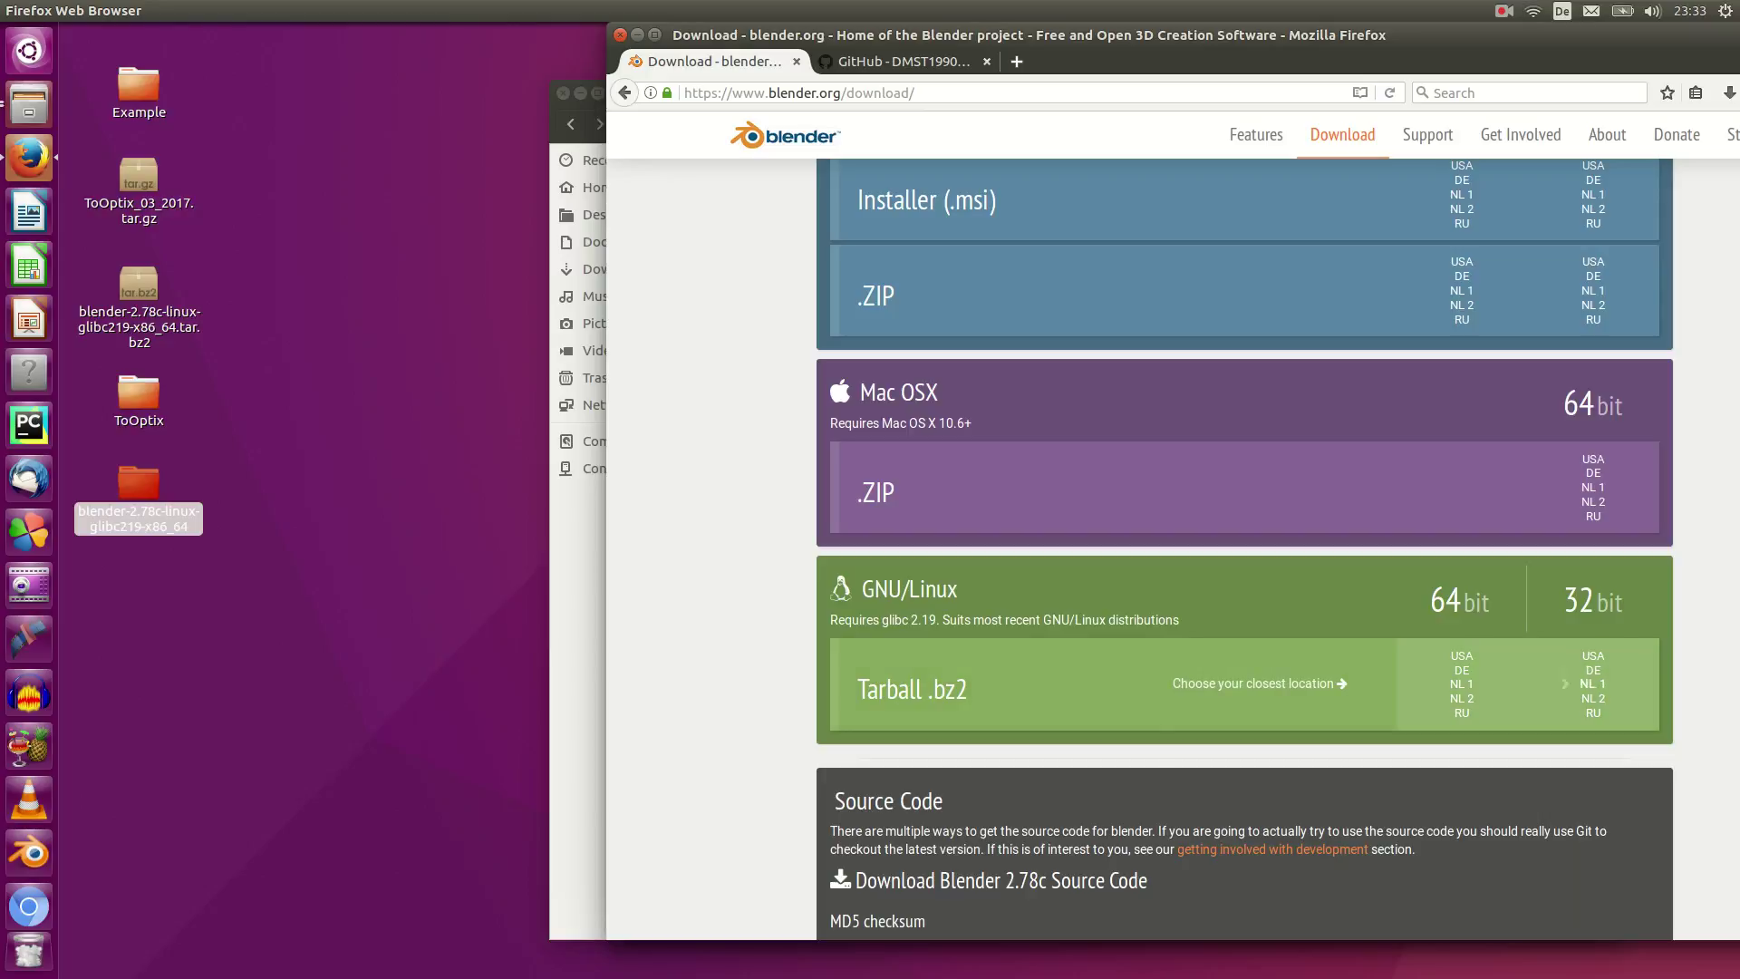
Show the ToOptiX GitHub repository page, and clear the desktop by moving the browser aside and closing the open 2.78 folder window.
click(903, 61)
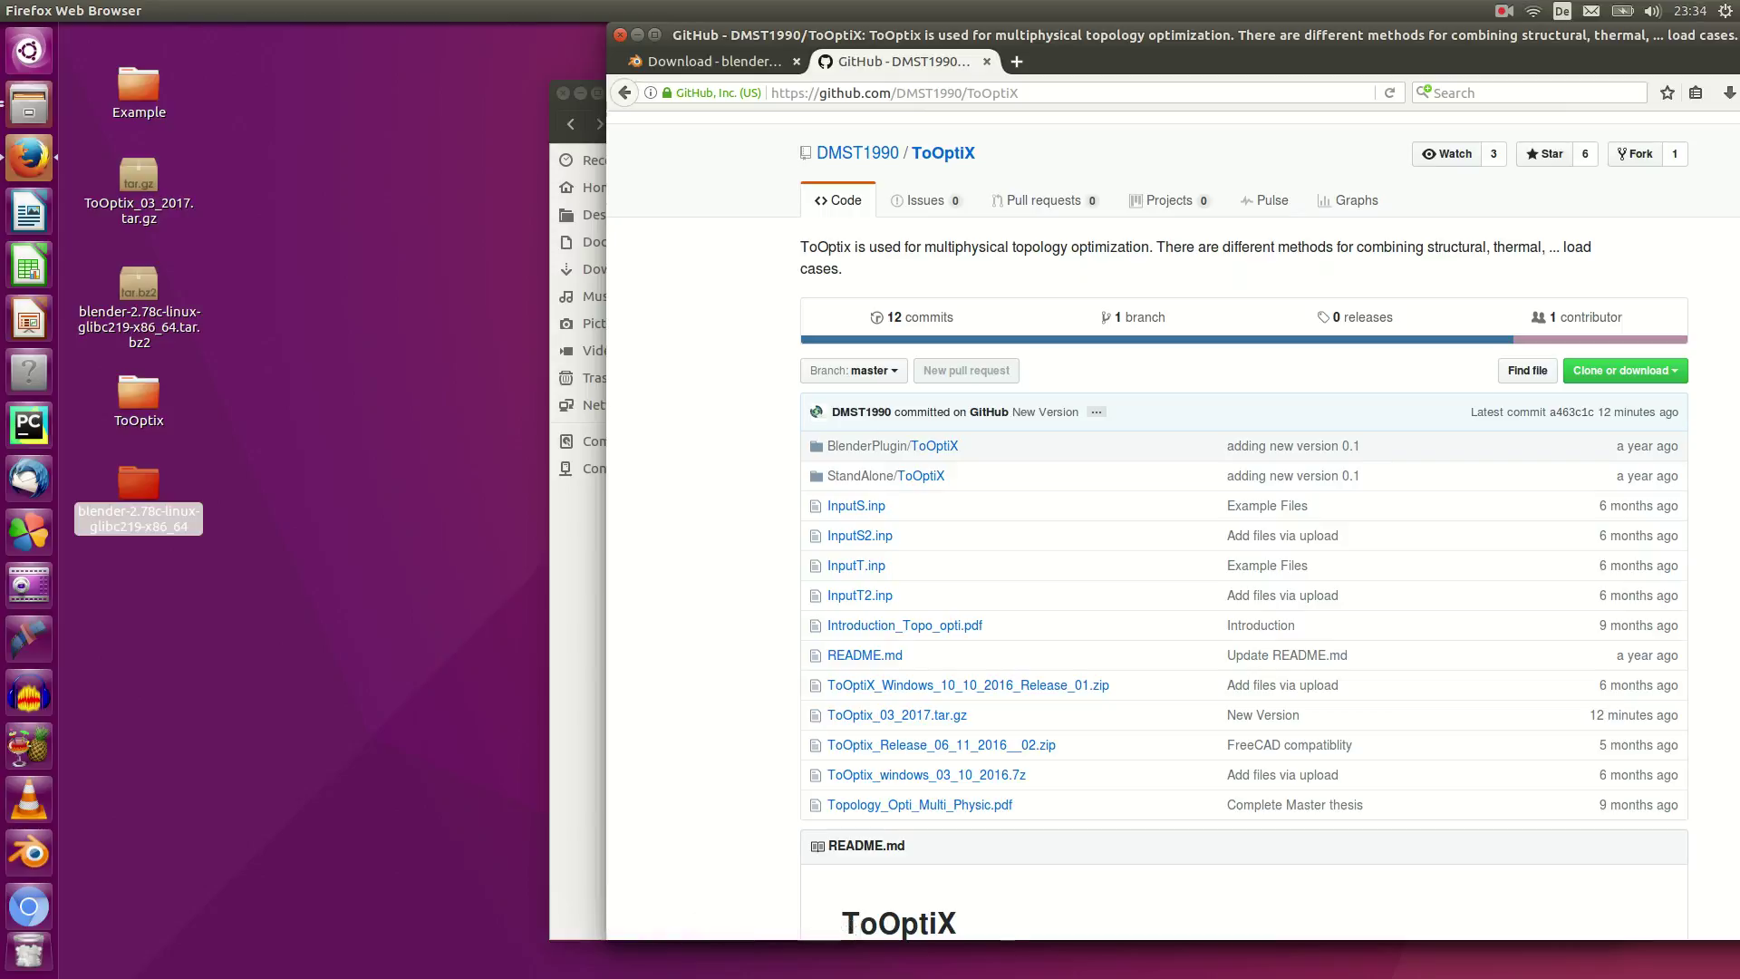
drag(906, 34, 975, 501)
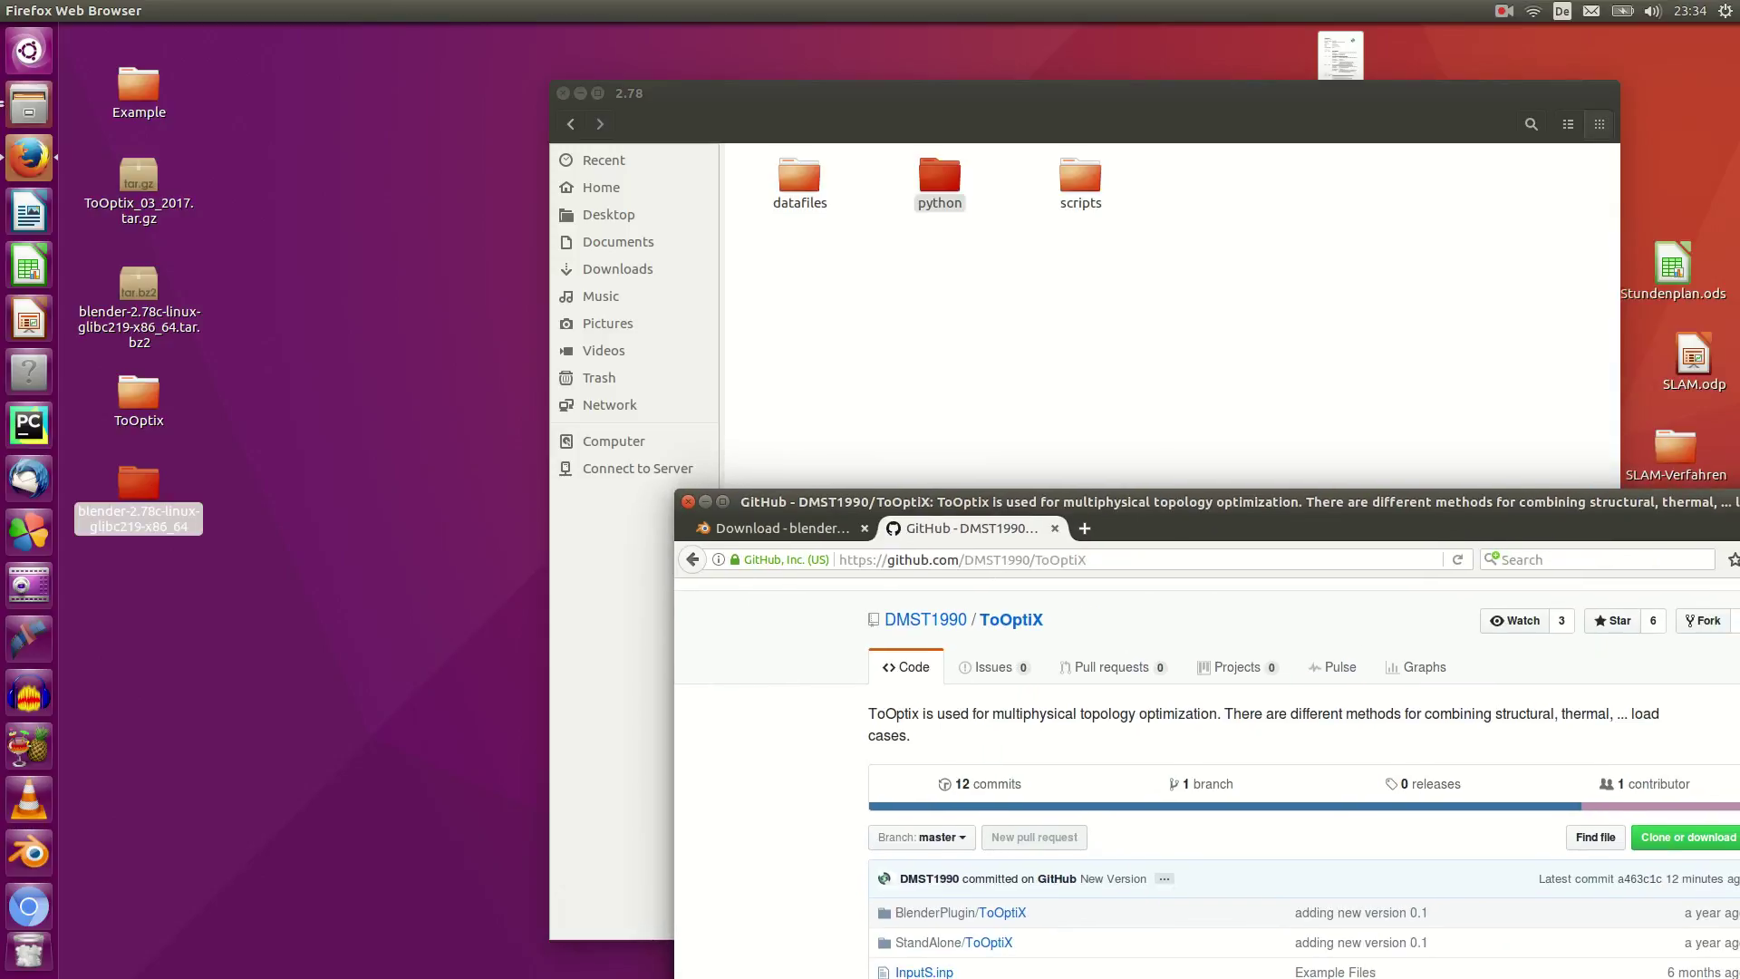
click(139, 485)
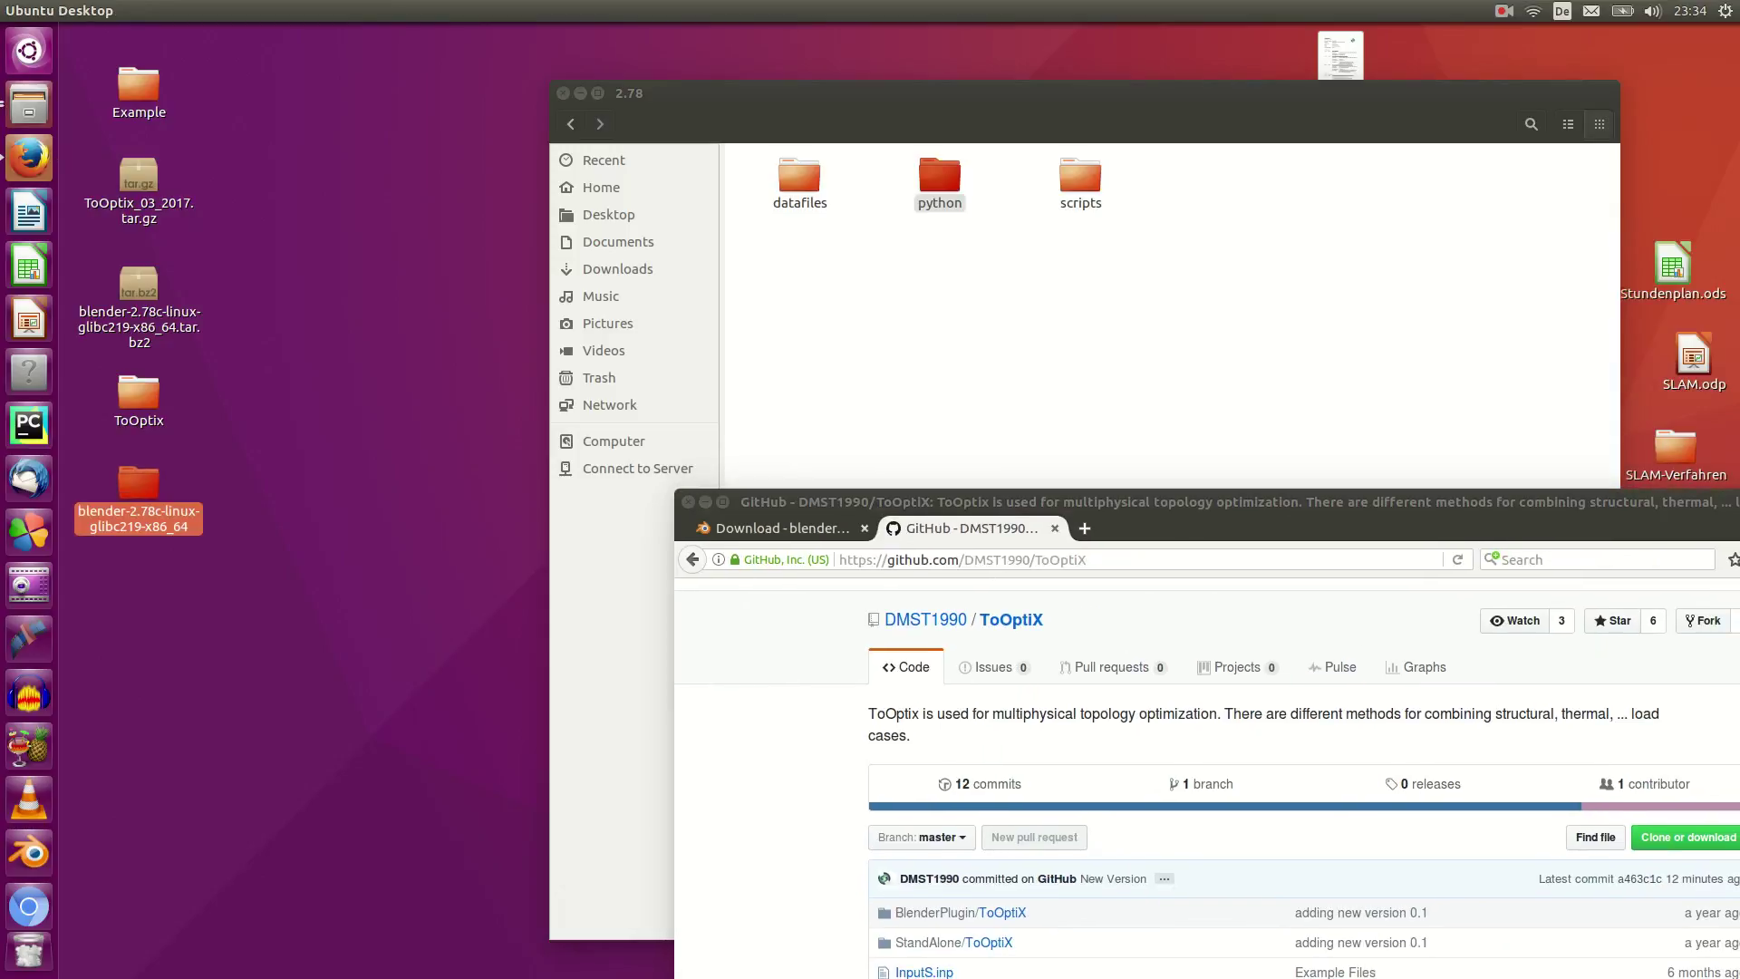
click(562, 93)
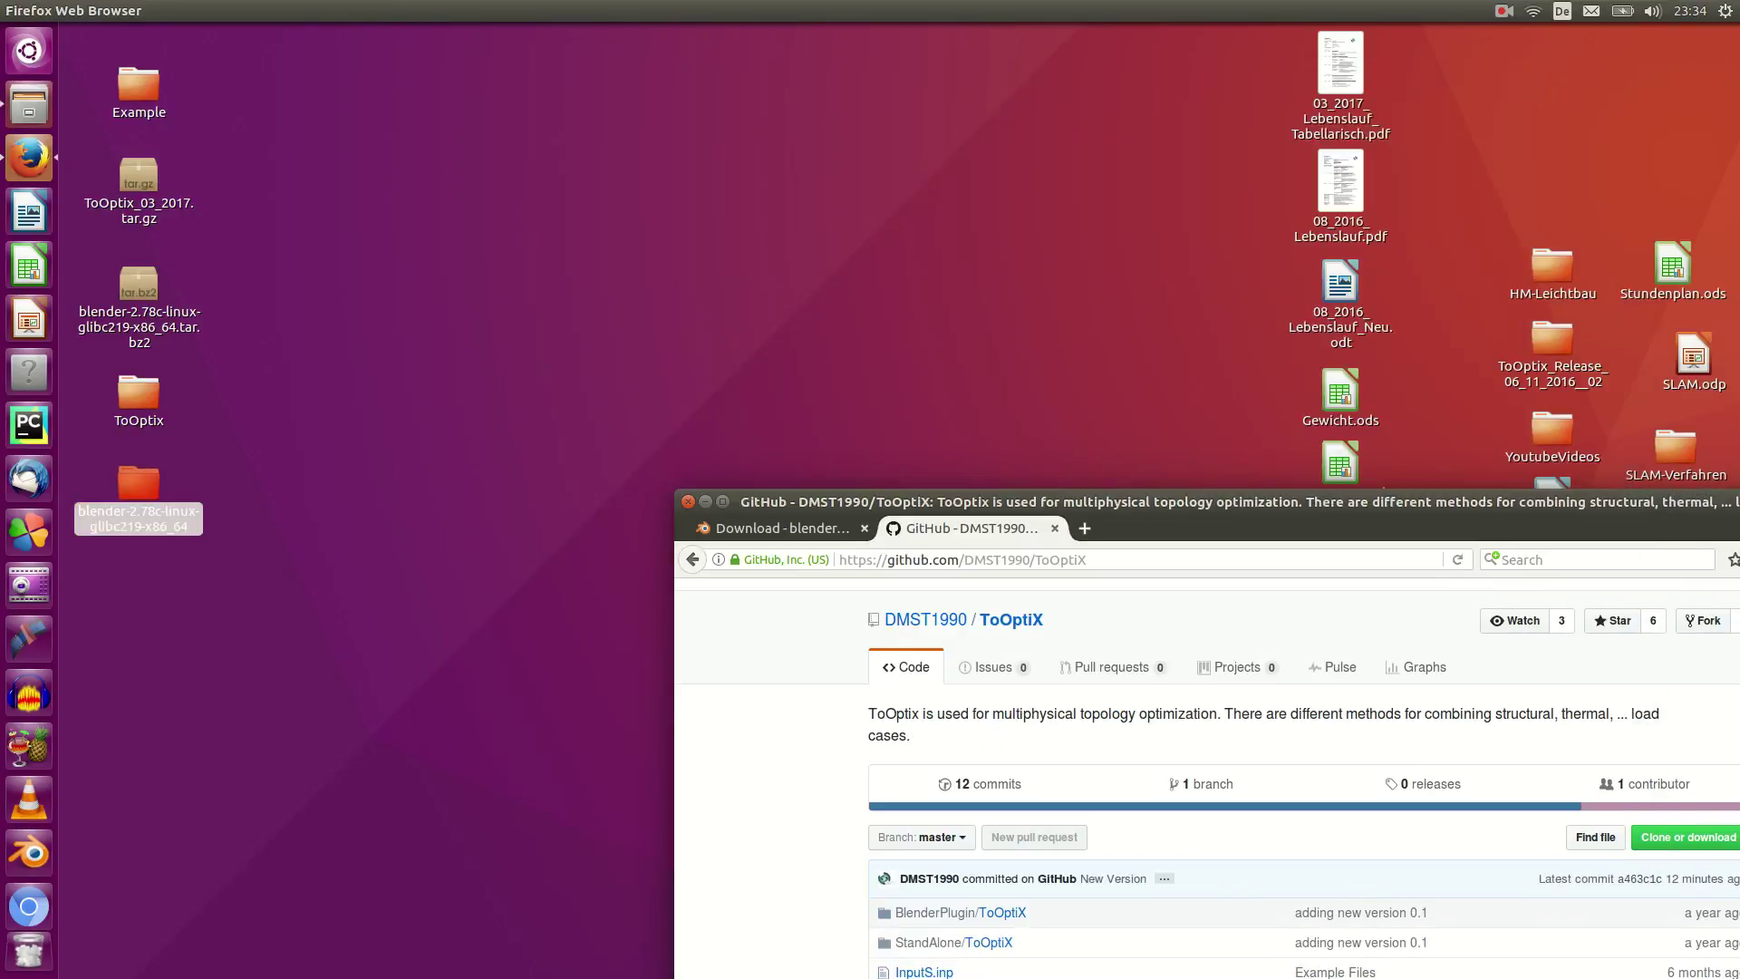
Open the blender-2.78c-linux-glibc219-x86_64 folder on the desktop and go into 2.78/scripts/addons.
double_click(139, 485)
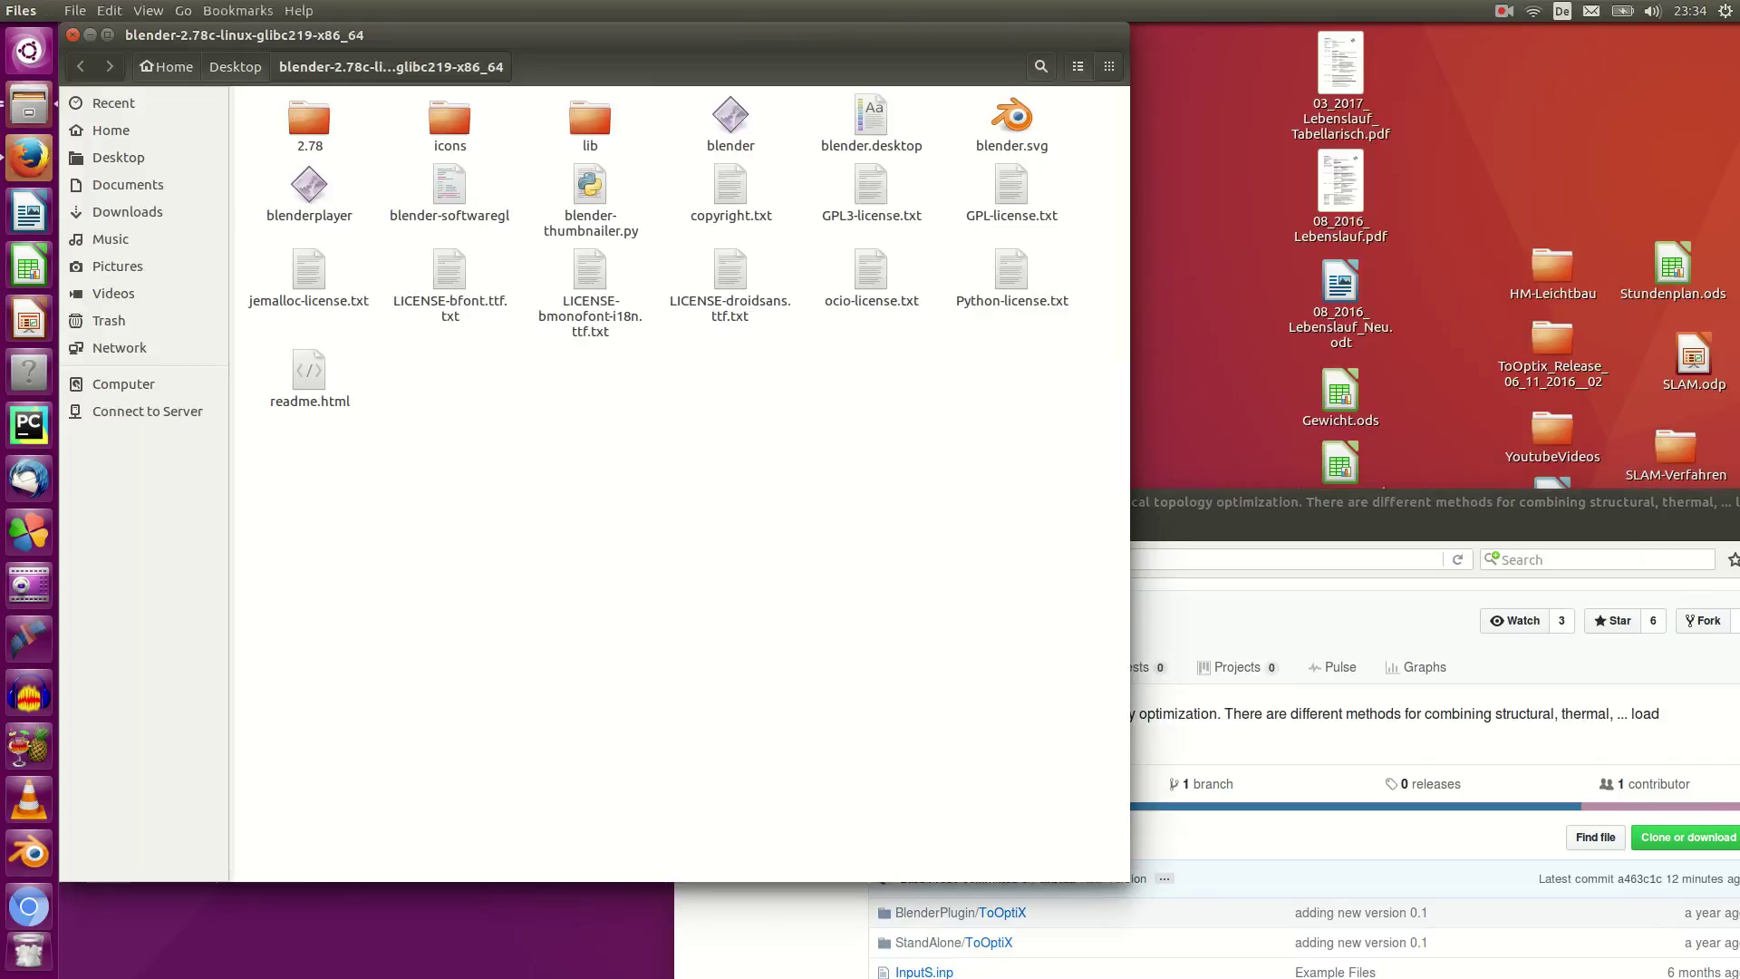
drag(299, 36, 748, 73)
double_click(757, 159)
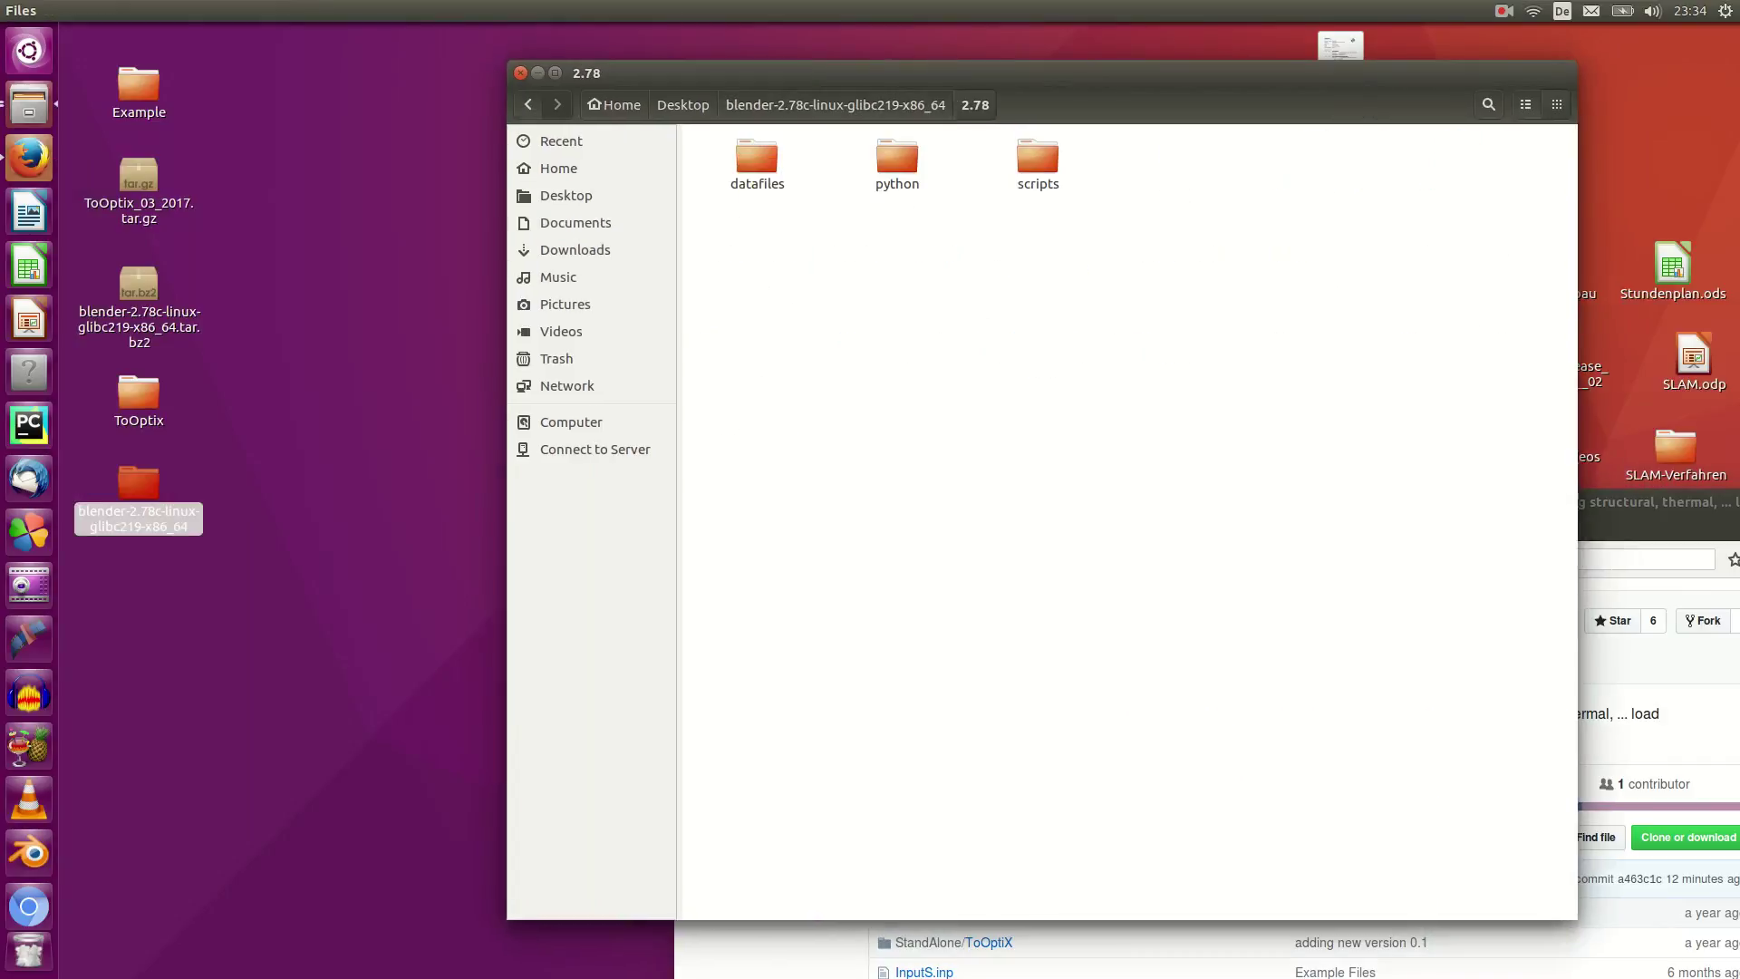
double_click(1038, 159)
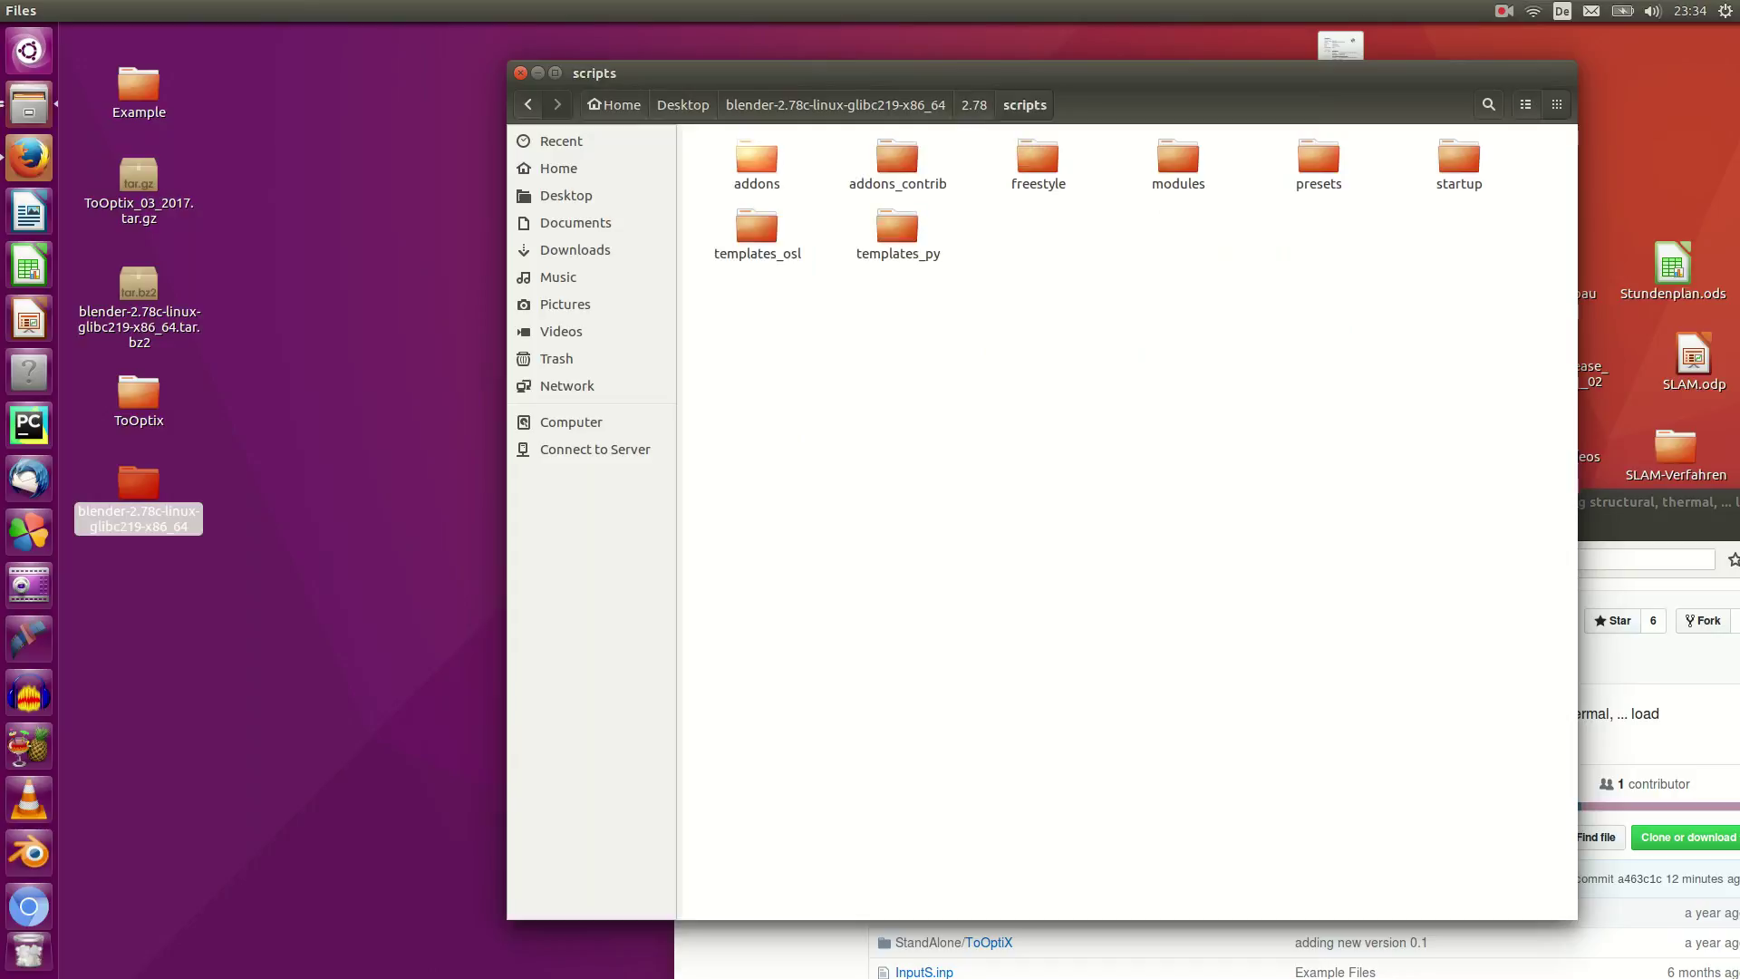
double_click(757, 158)
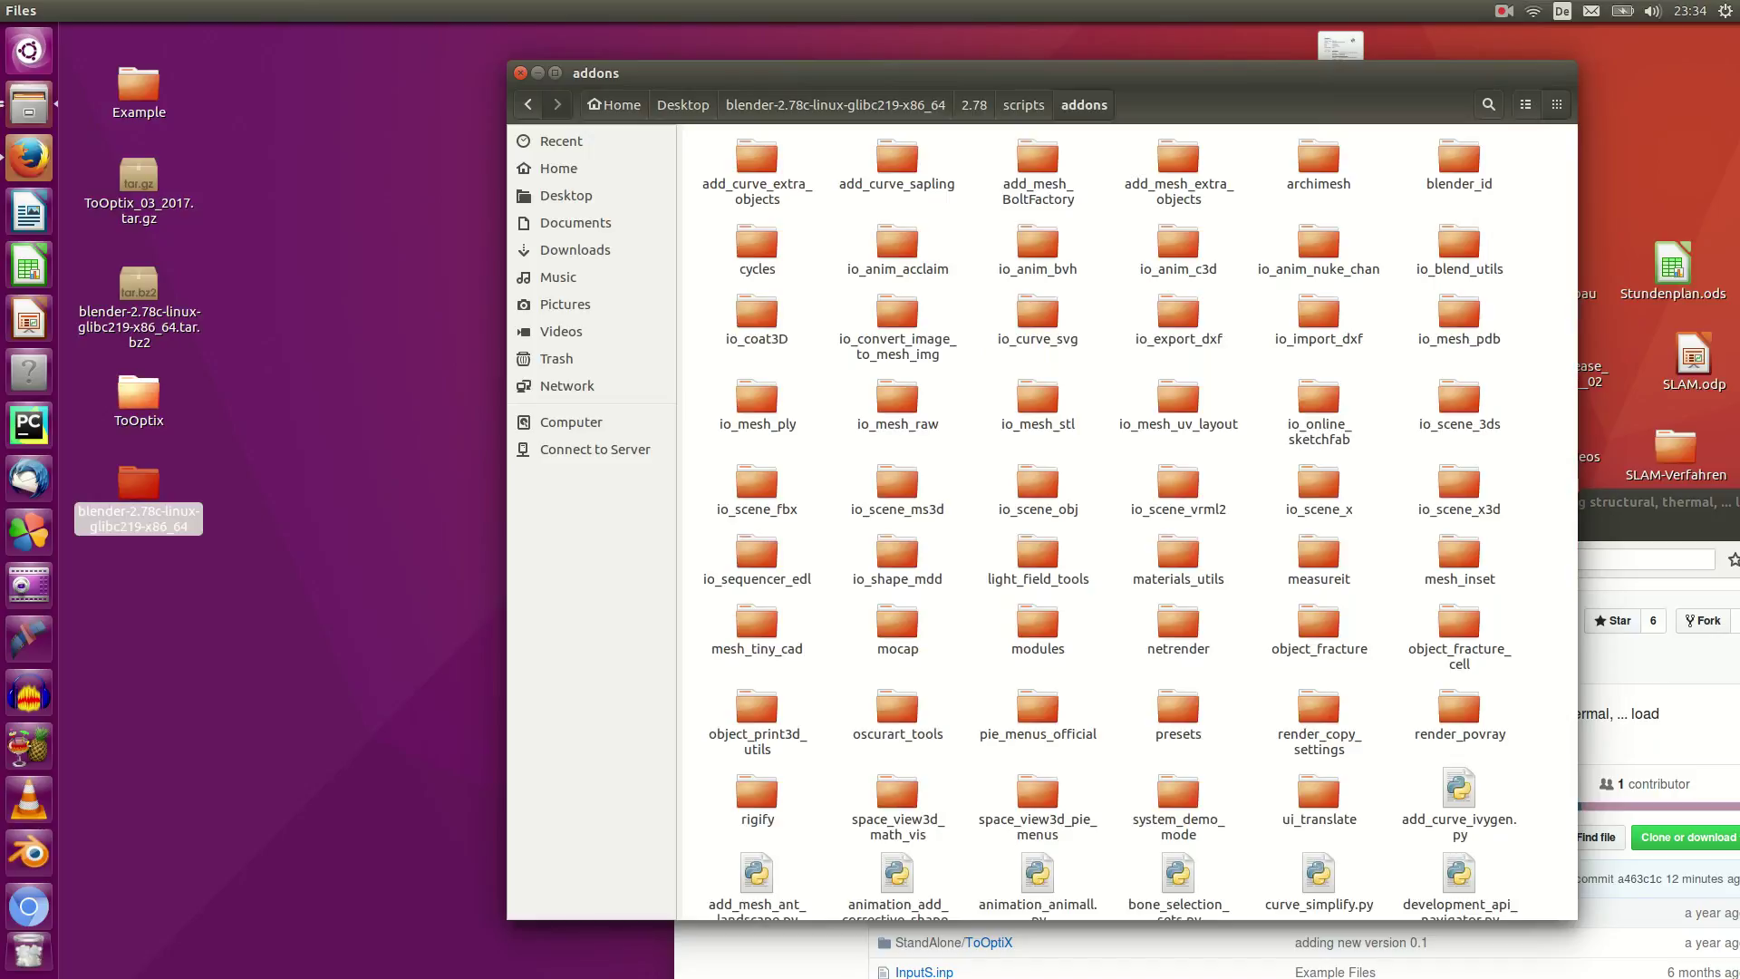
Open the ToOptix folder on the desktop and examine its InputS.inp, InputT.inp and NoDesignSpace.inp files.
click(138, 396)
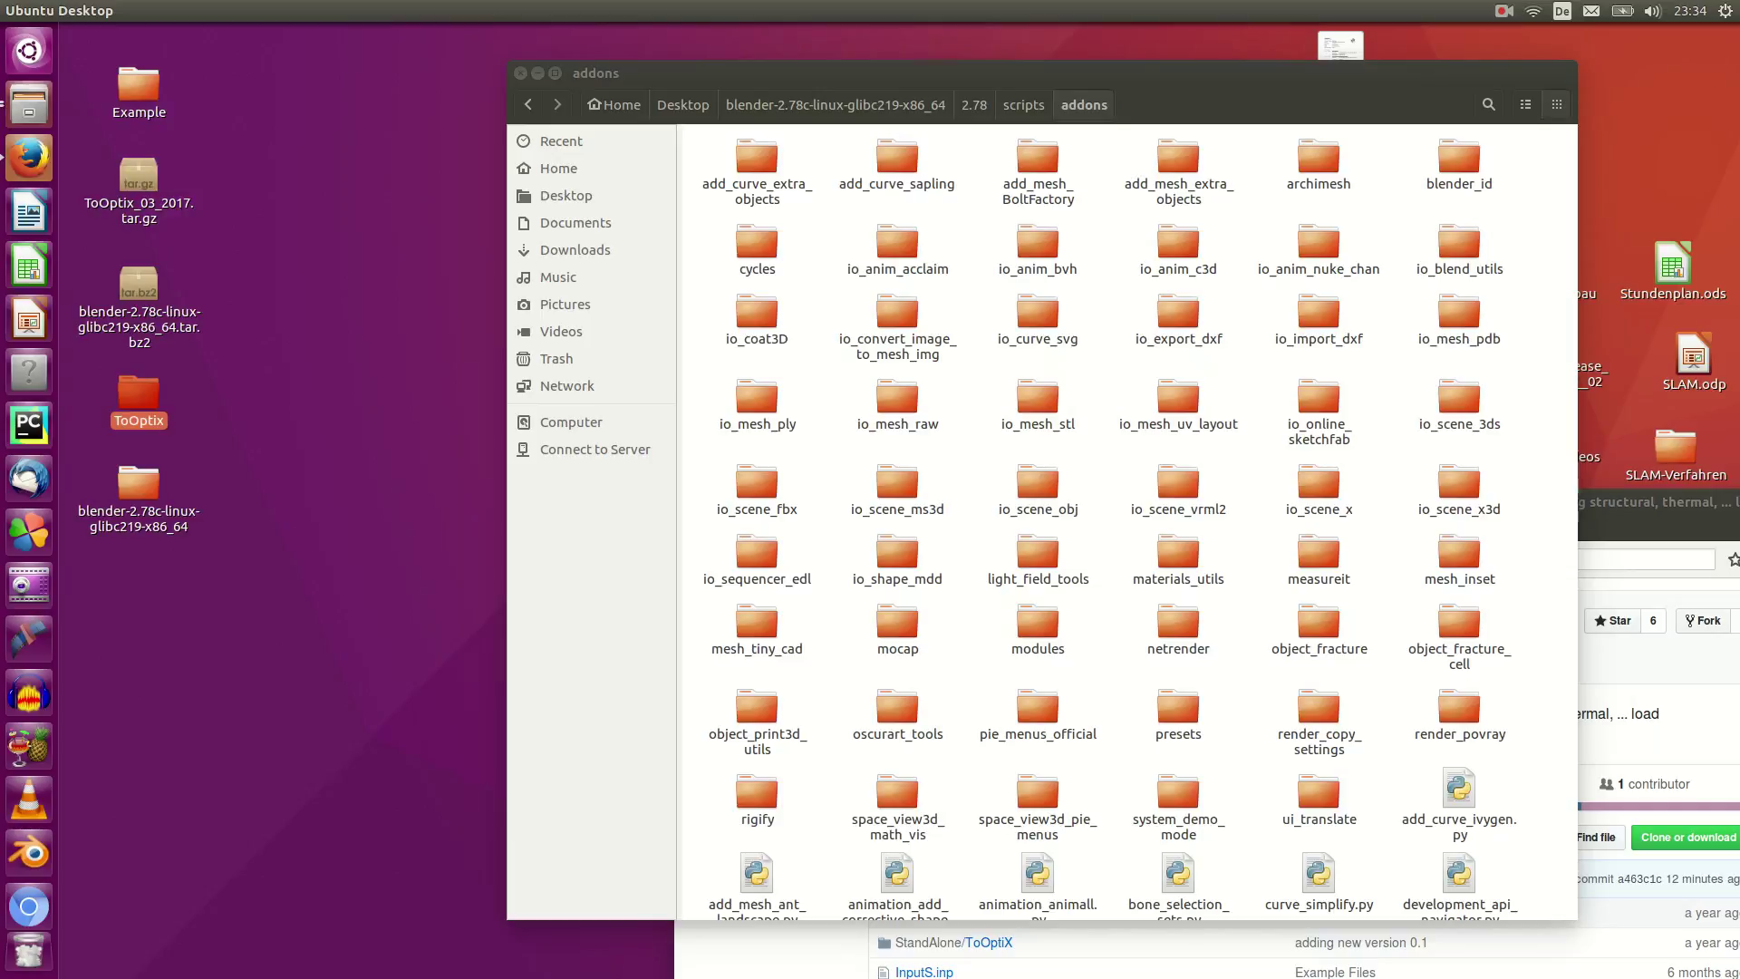
double_click(139, 395)
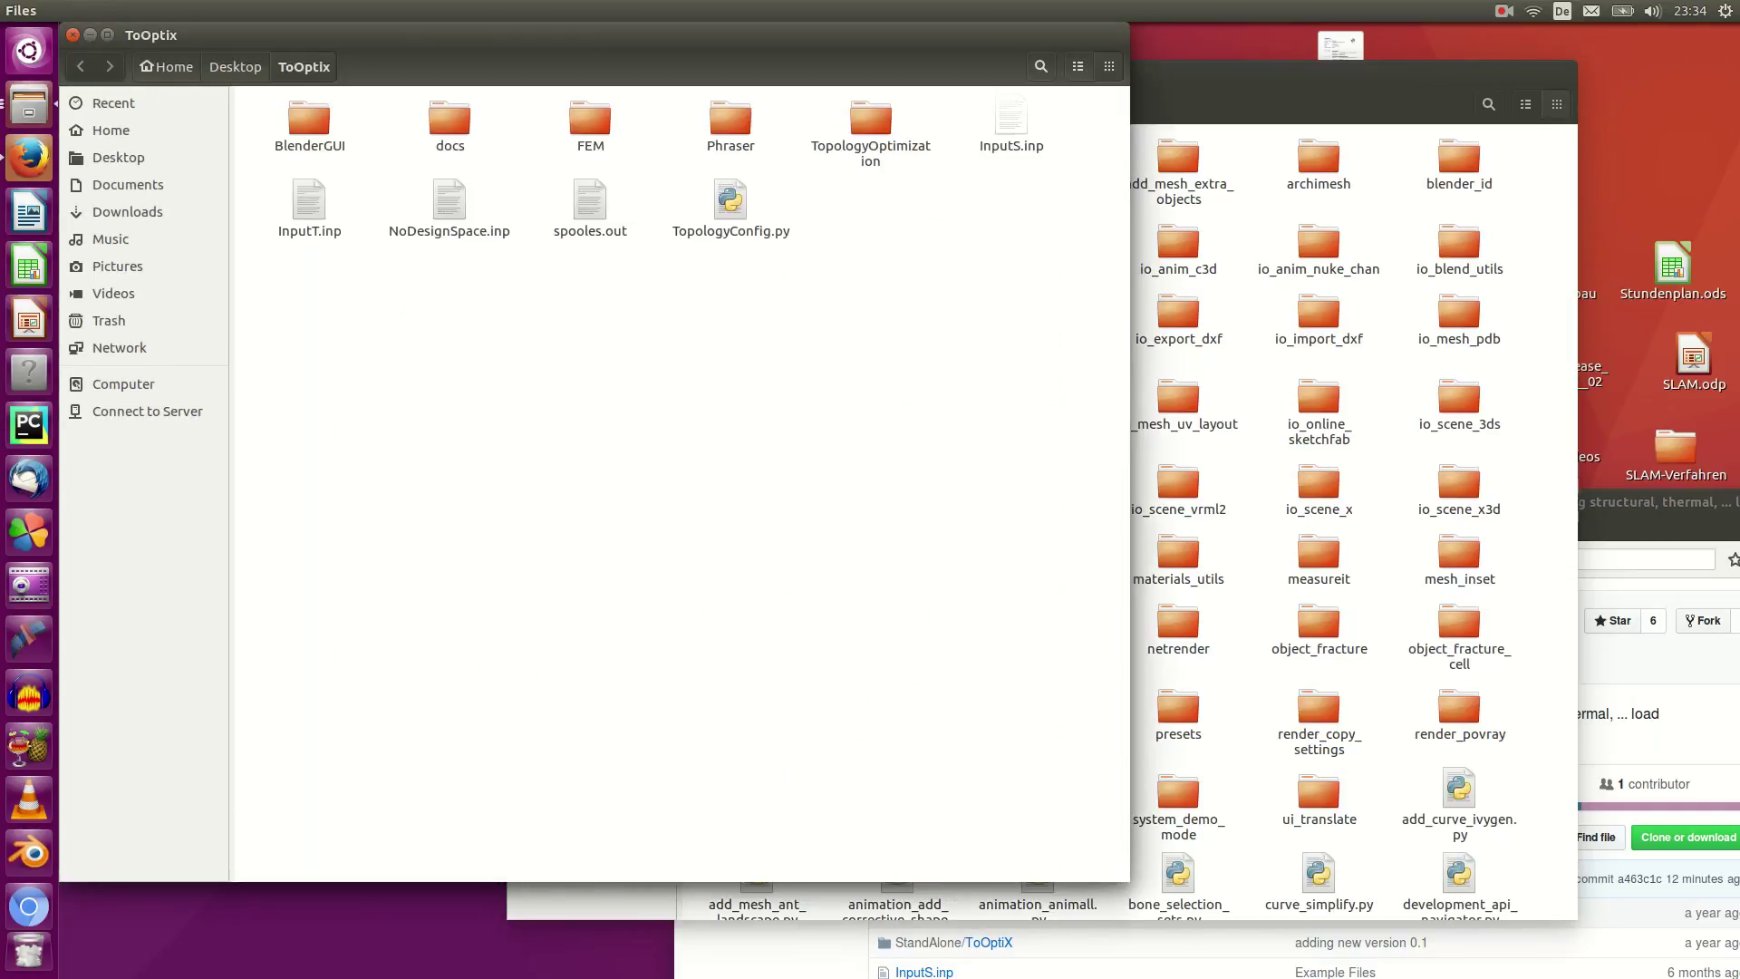
click(1011, 118)
click(308, 201)
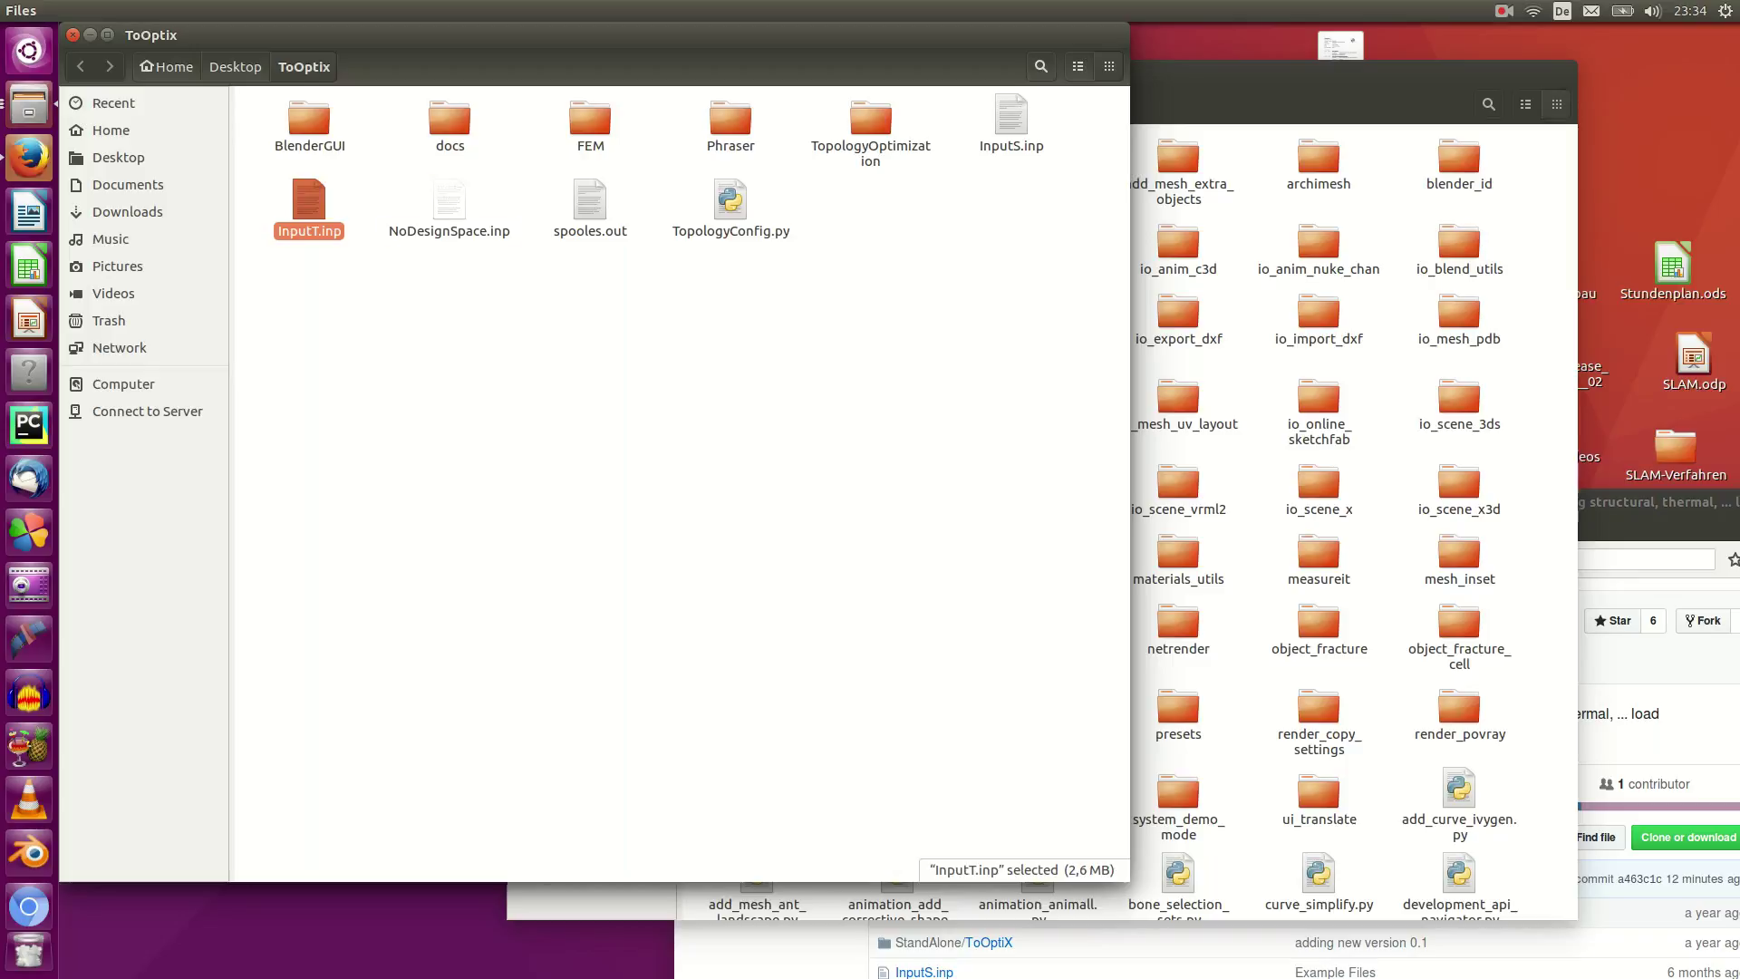
click(449, 201)
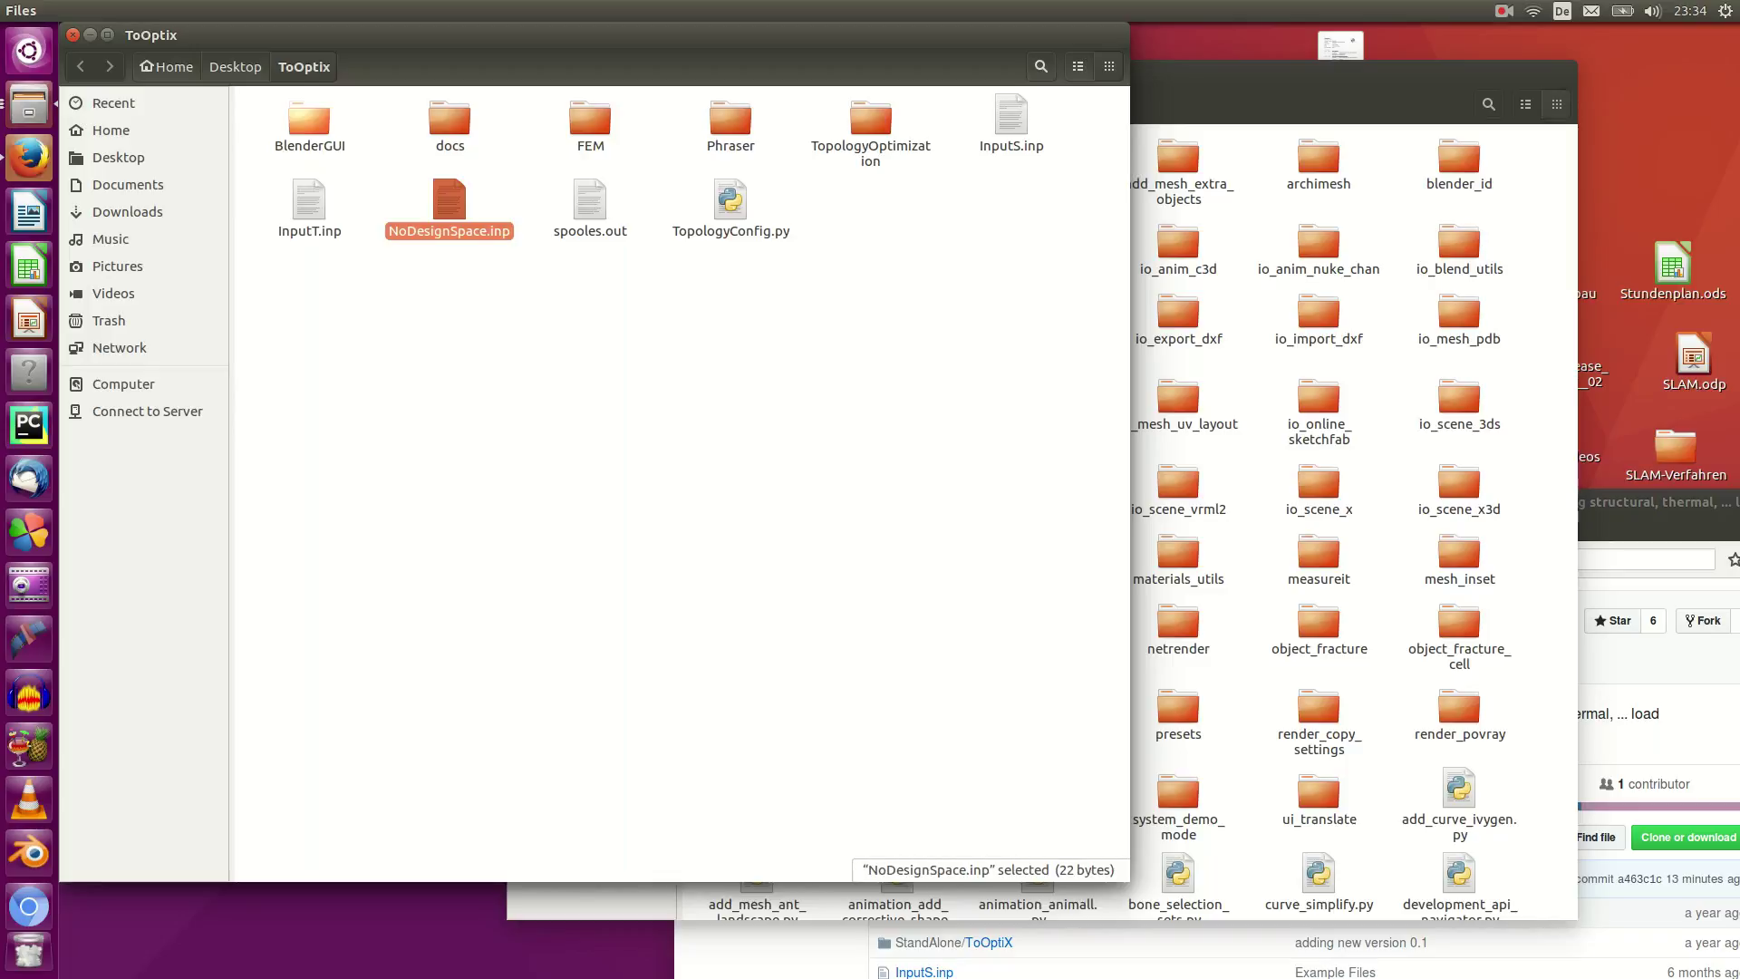
Copy the ToOptix folder from inside BlenderGUI into Blender's addons folder.
double_click(309, 122)
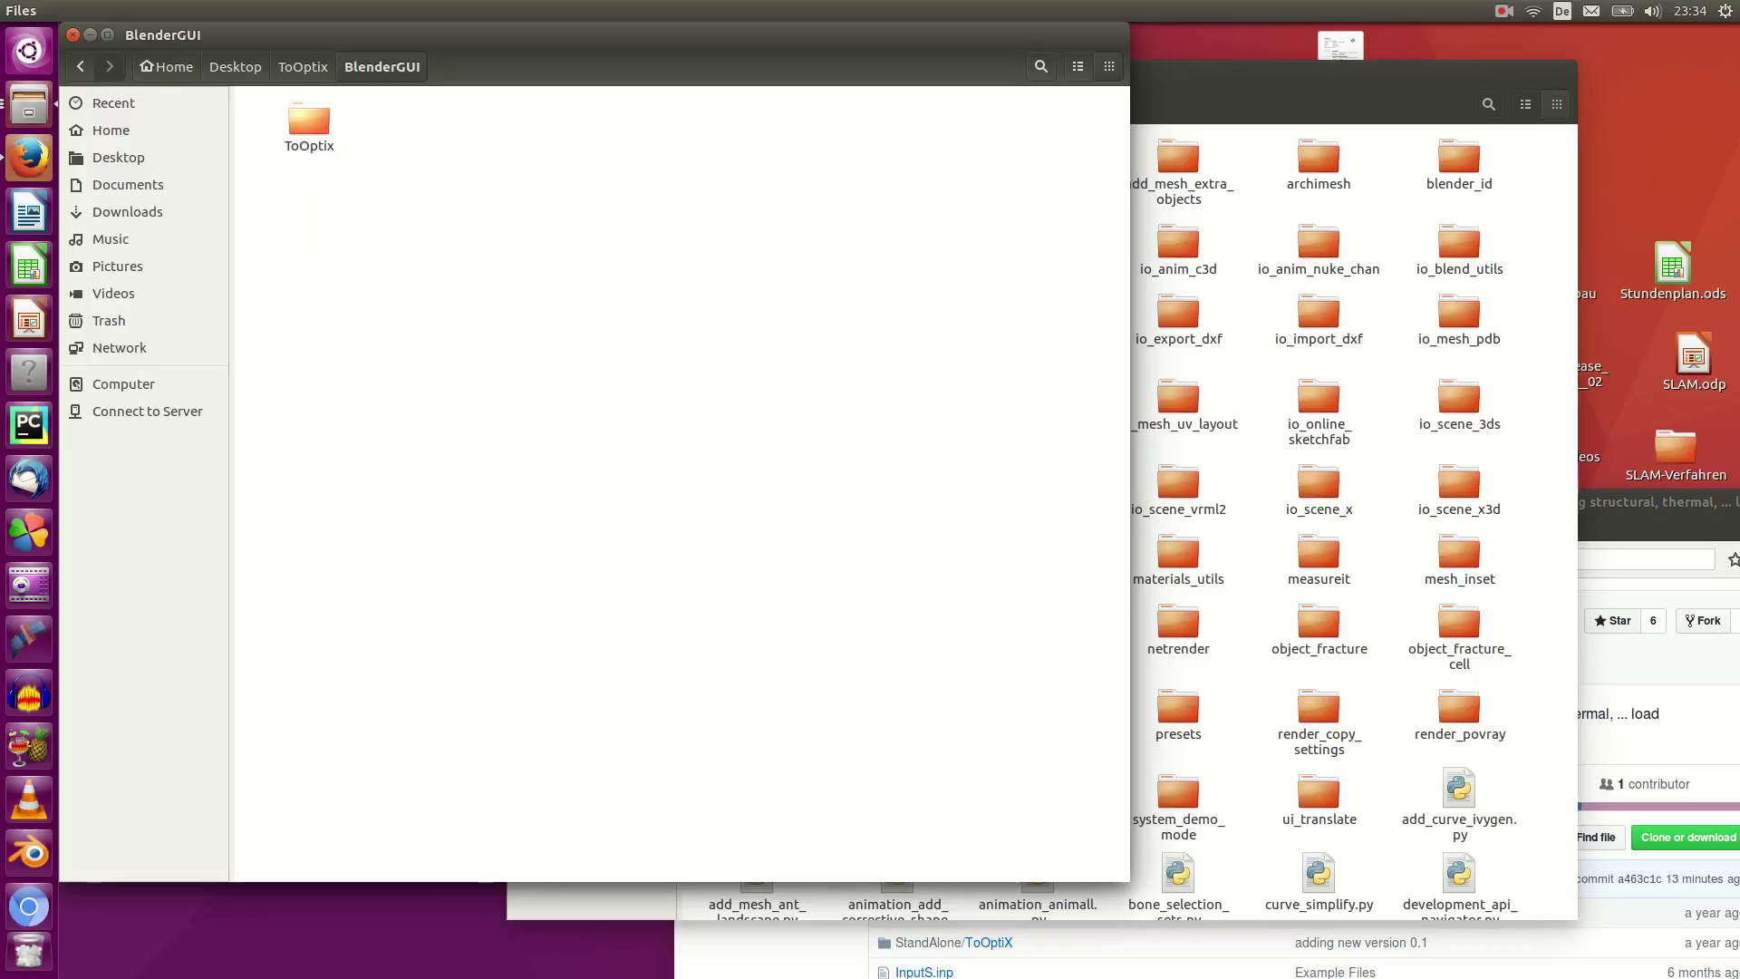
click(309, 122)
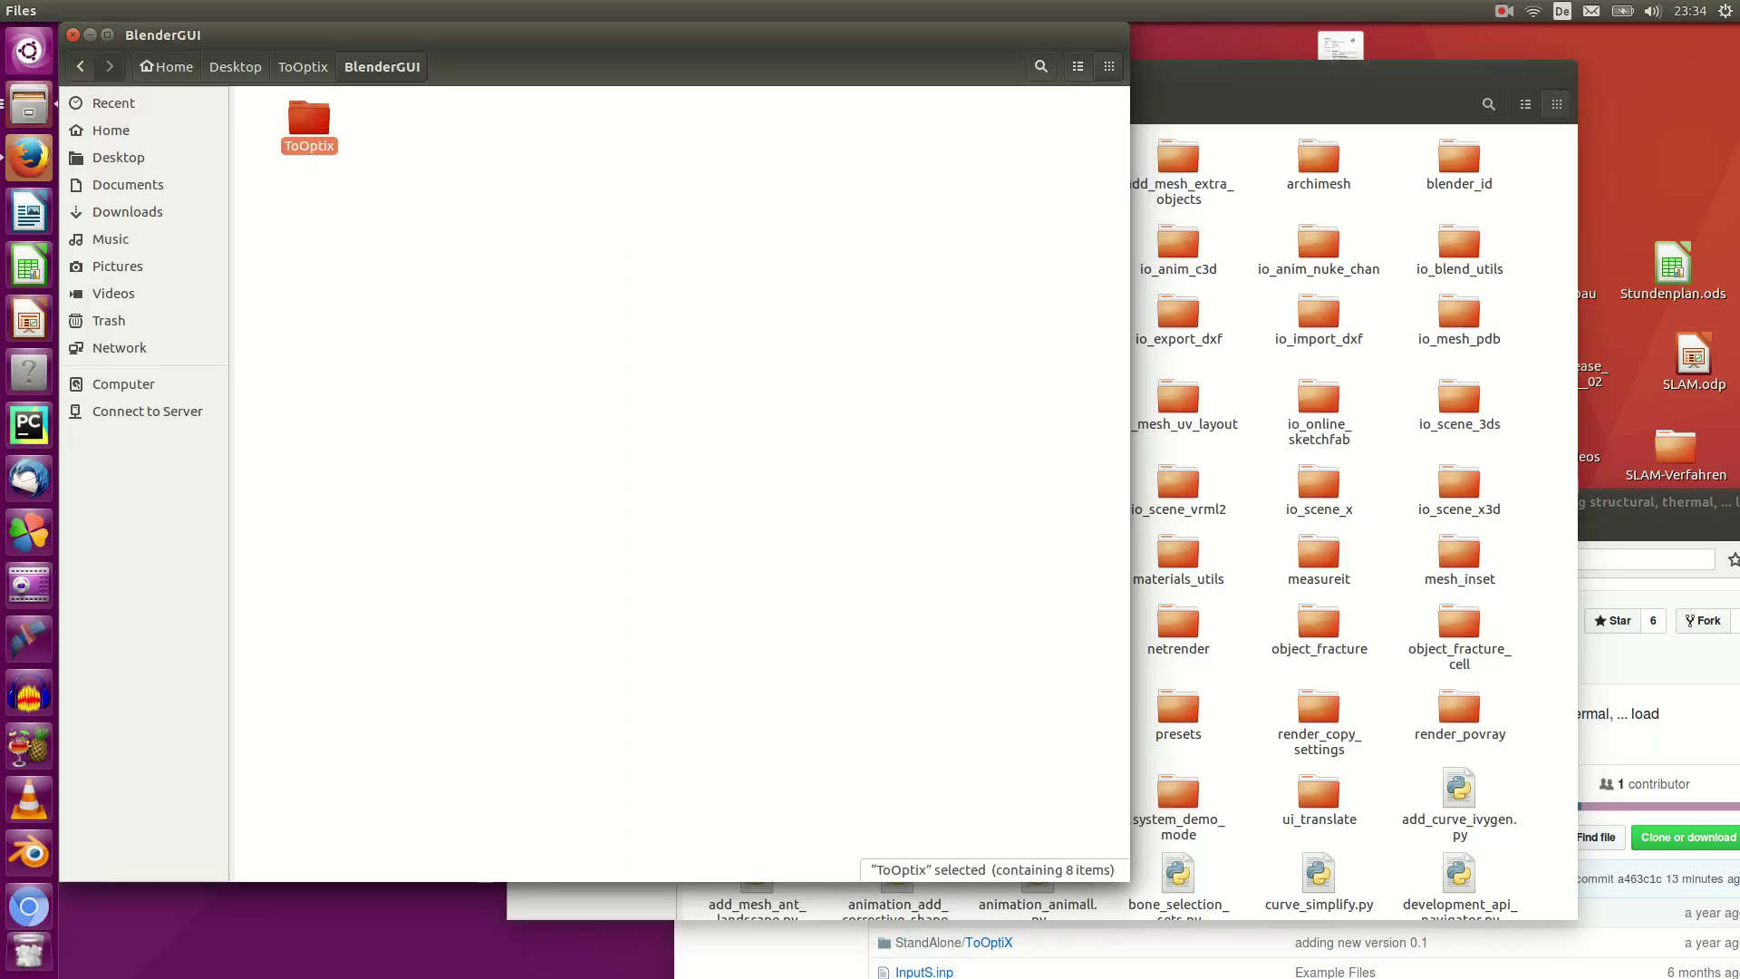
key(alt+Tab)
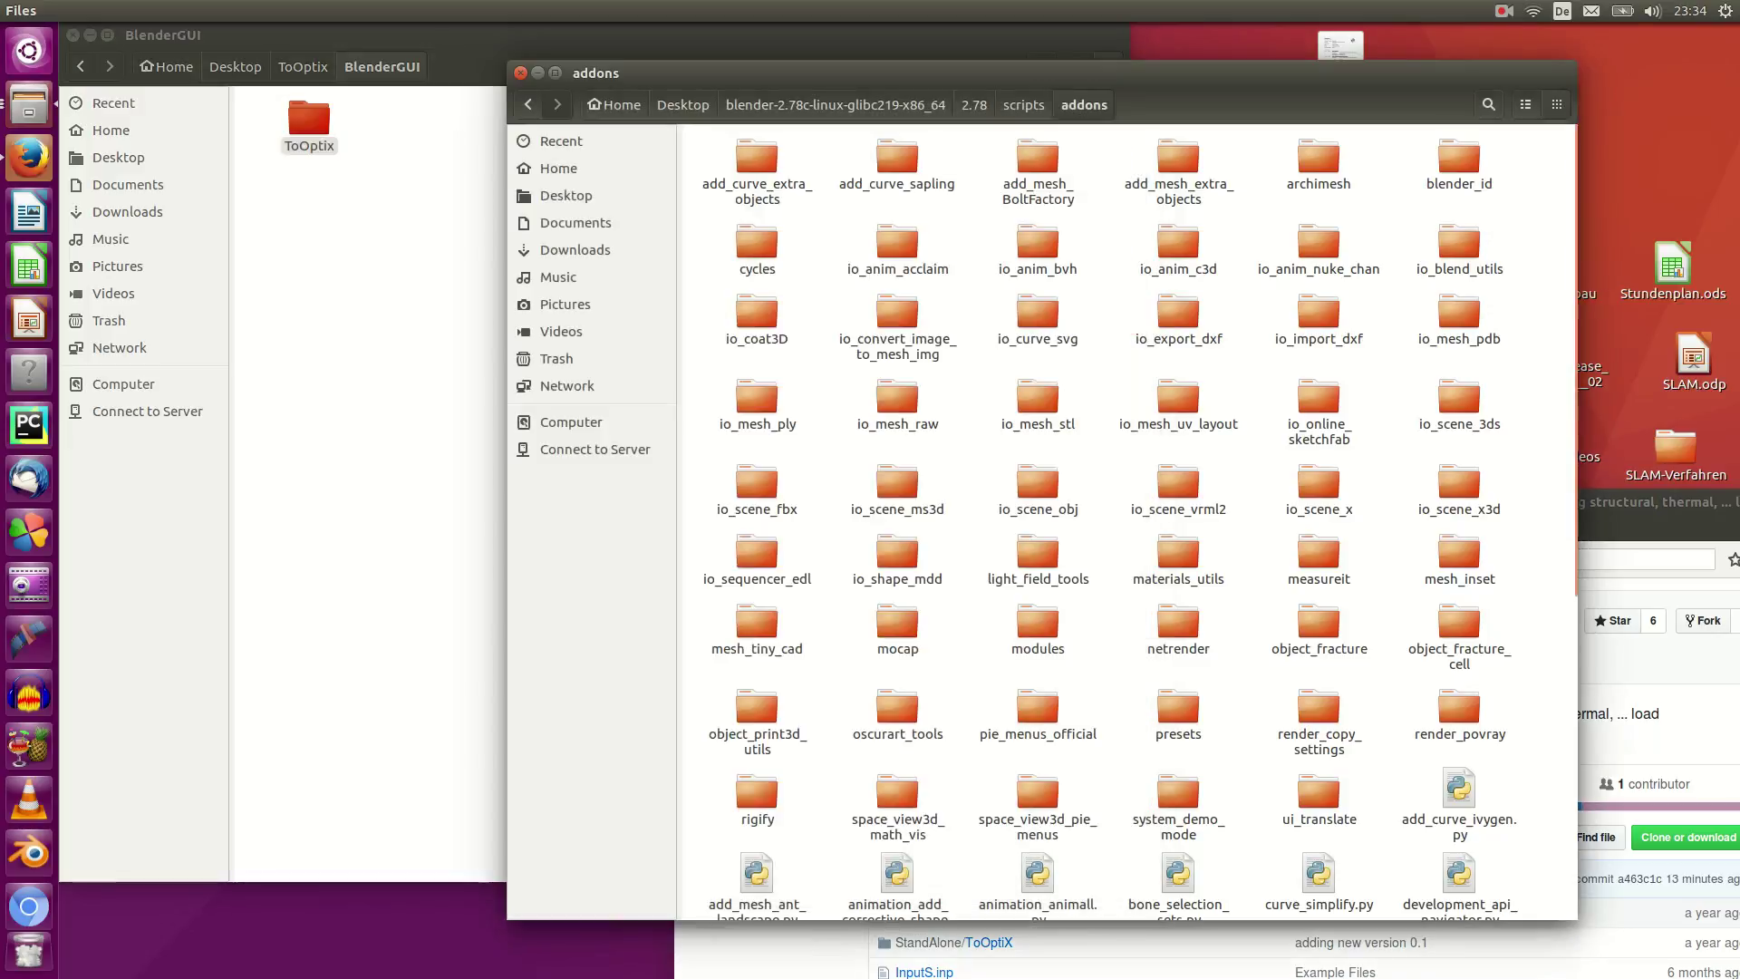
key(ctrl+v)
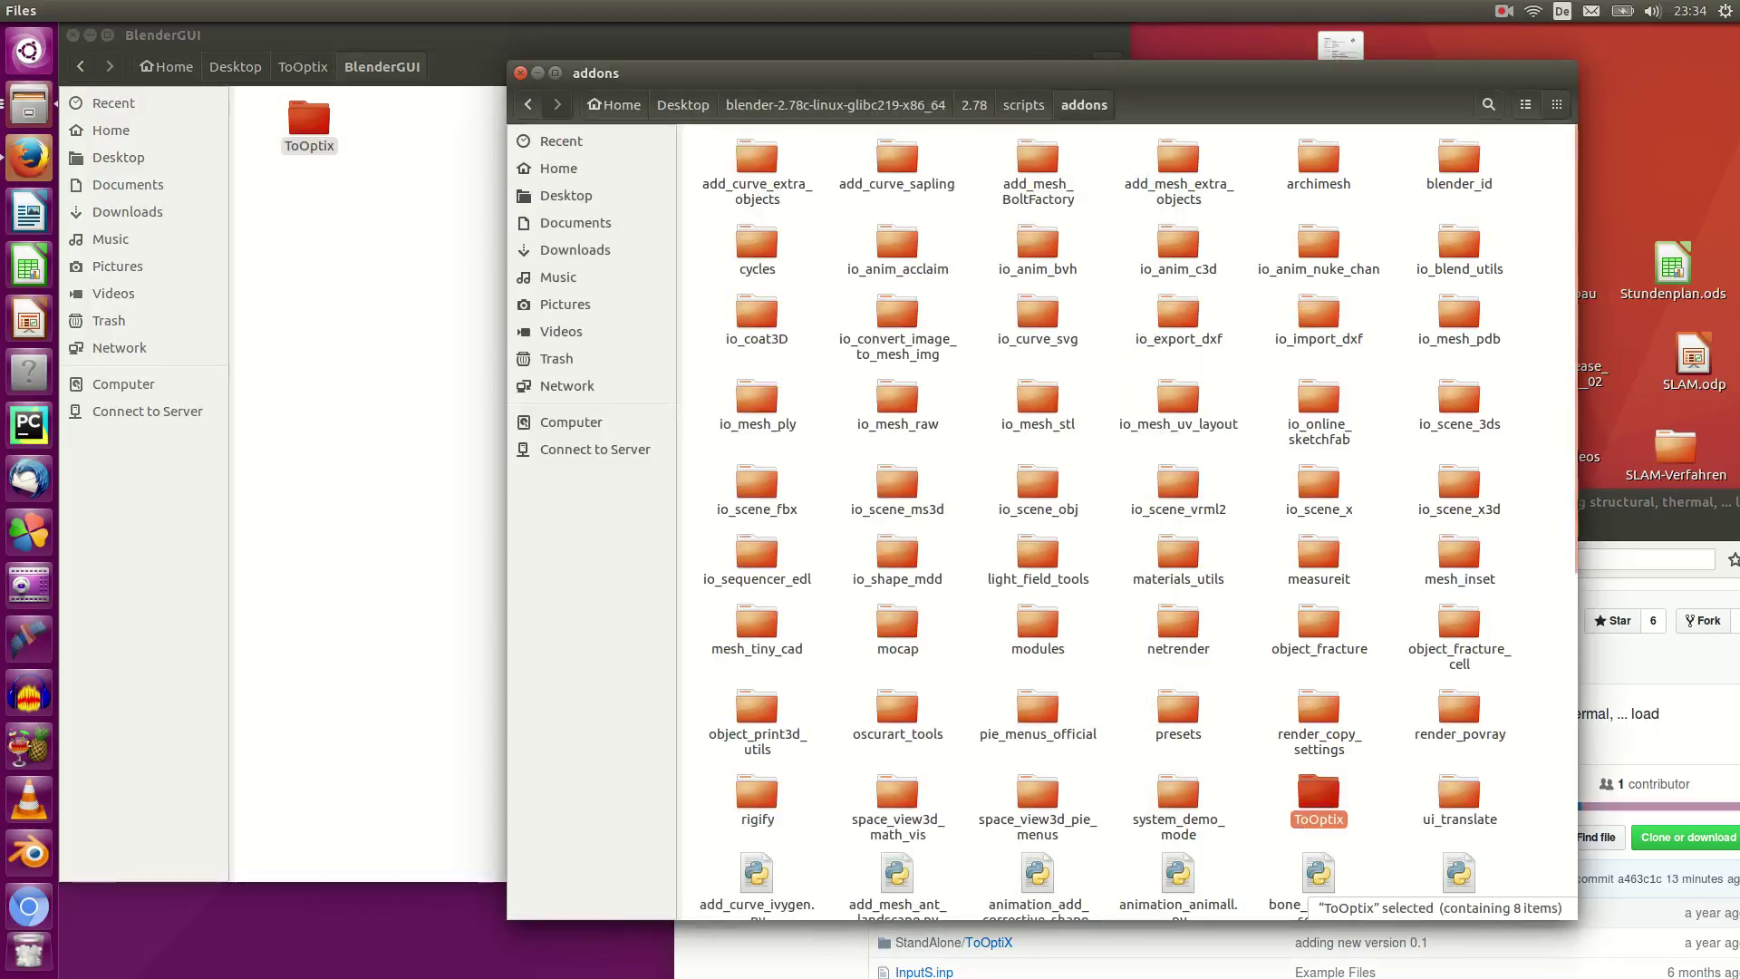
Return to the main blender-2.78c folder, launch the blender executable and move its window clear of the splash screen.
key(alt+Up)
key(alt+Up)
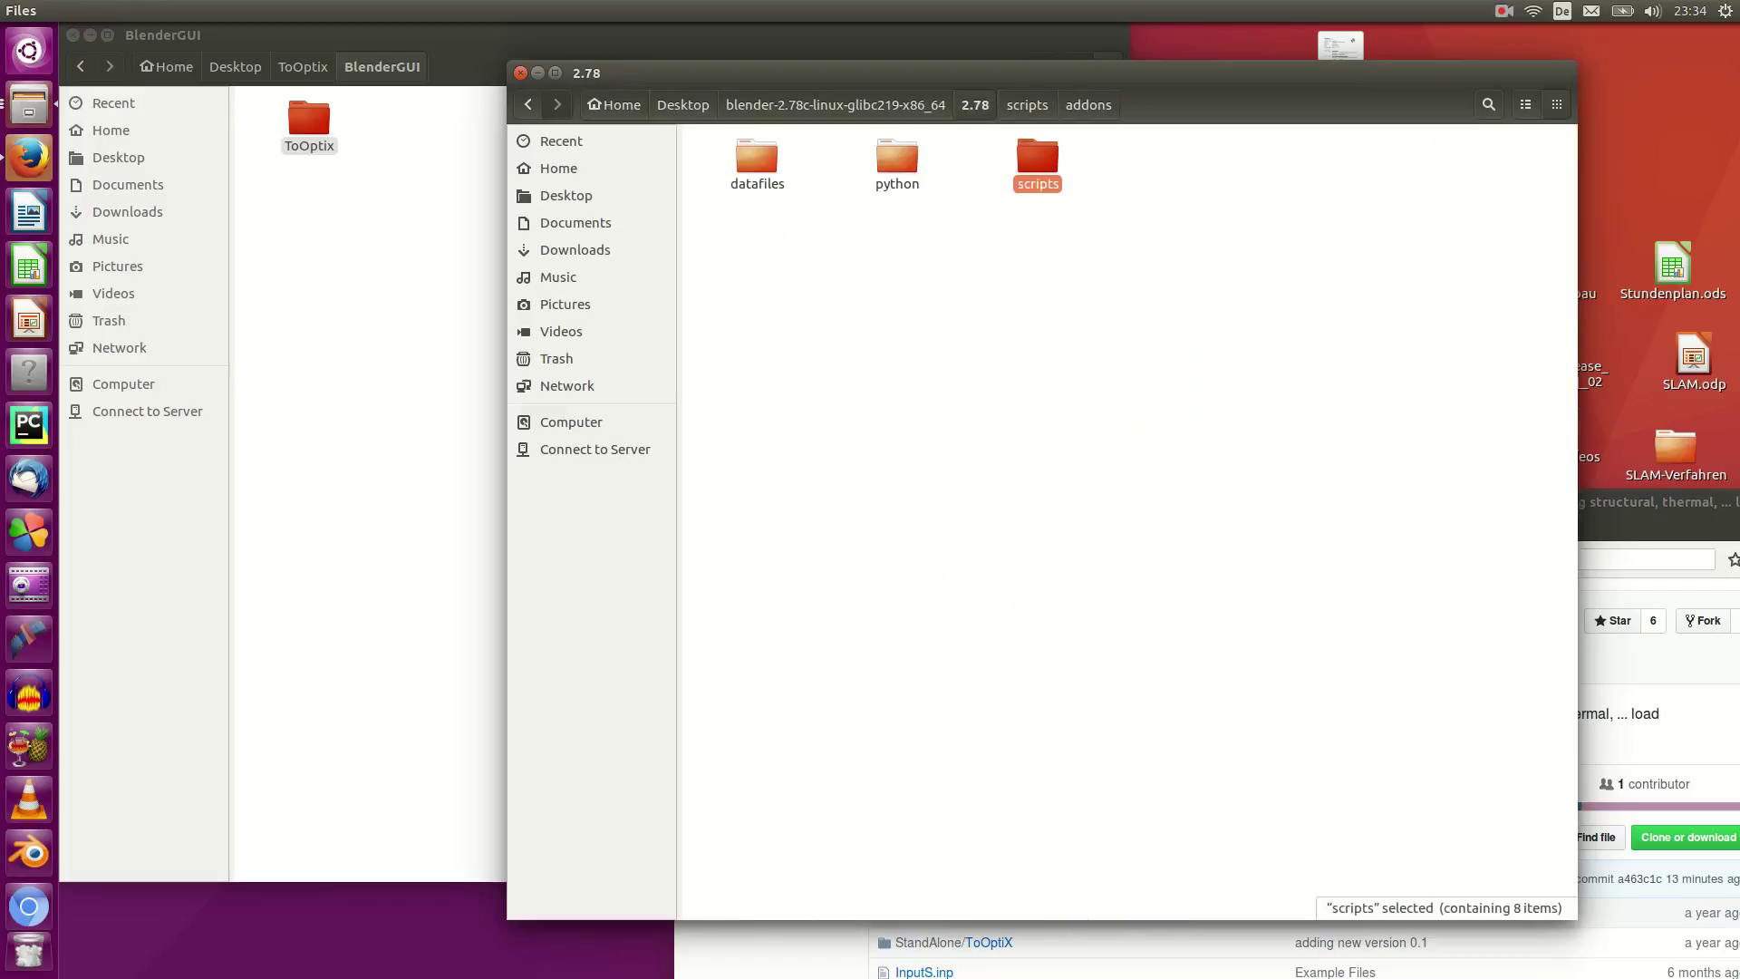
key(alt+Up)
double_click(1178, 162)
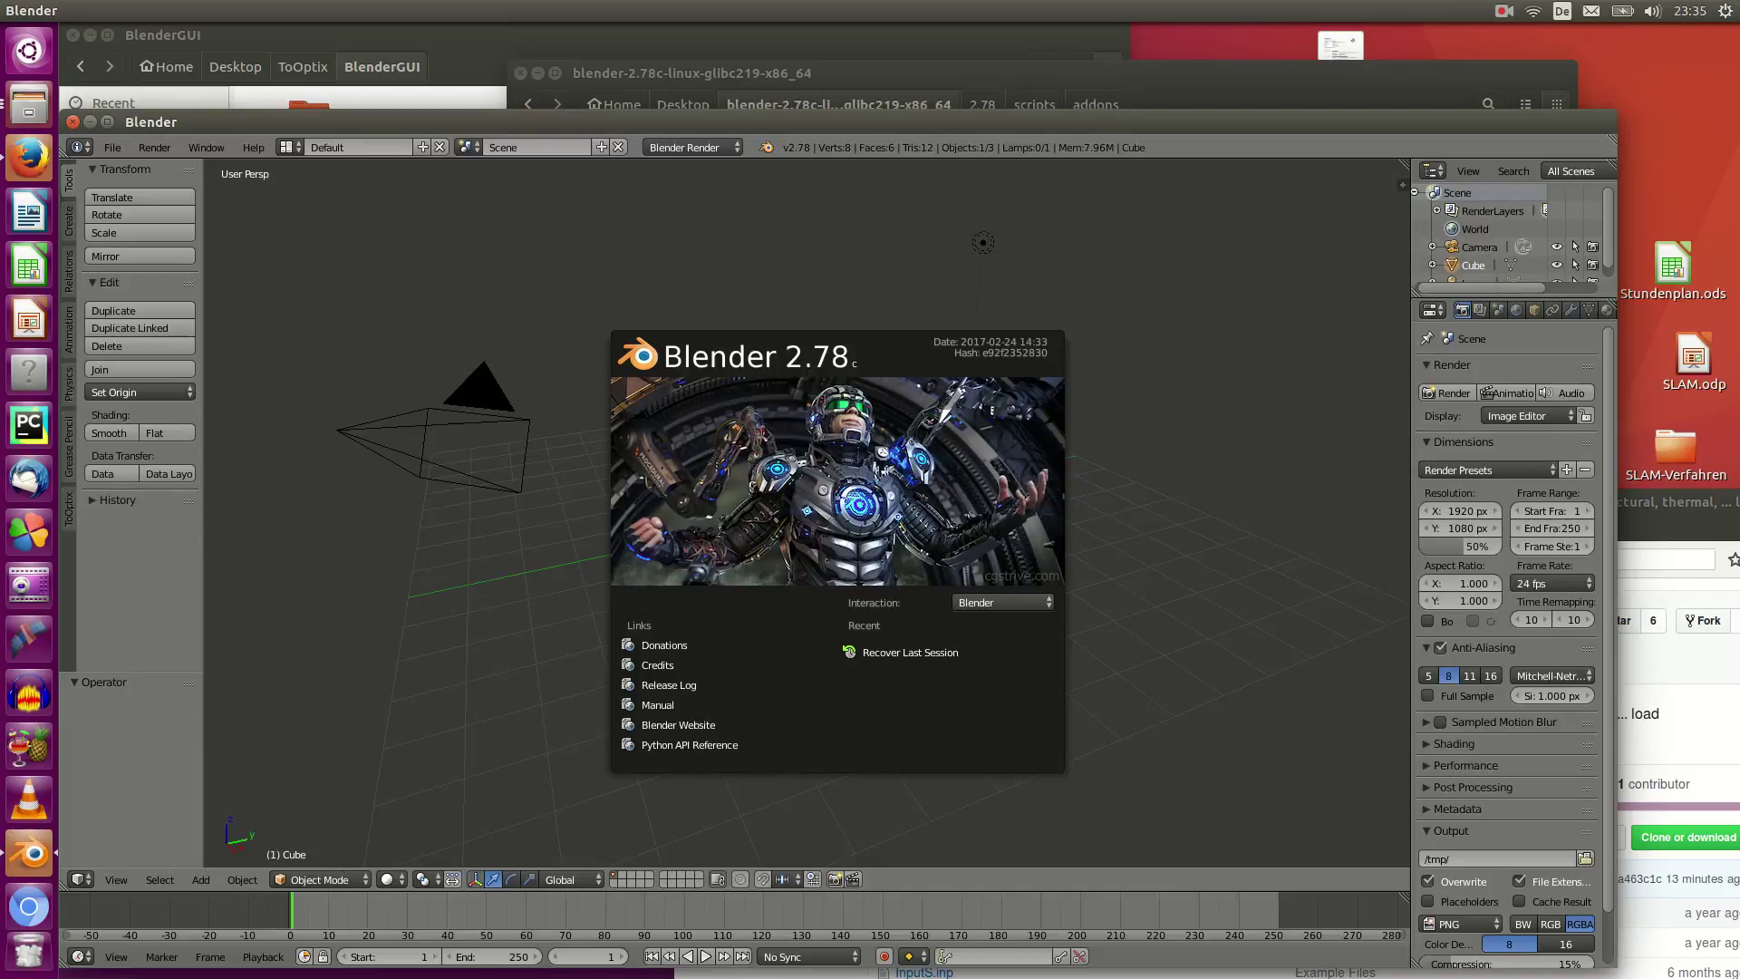
drag(839, 122, 1125, 98)
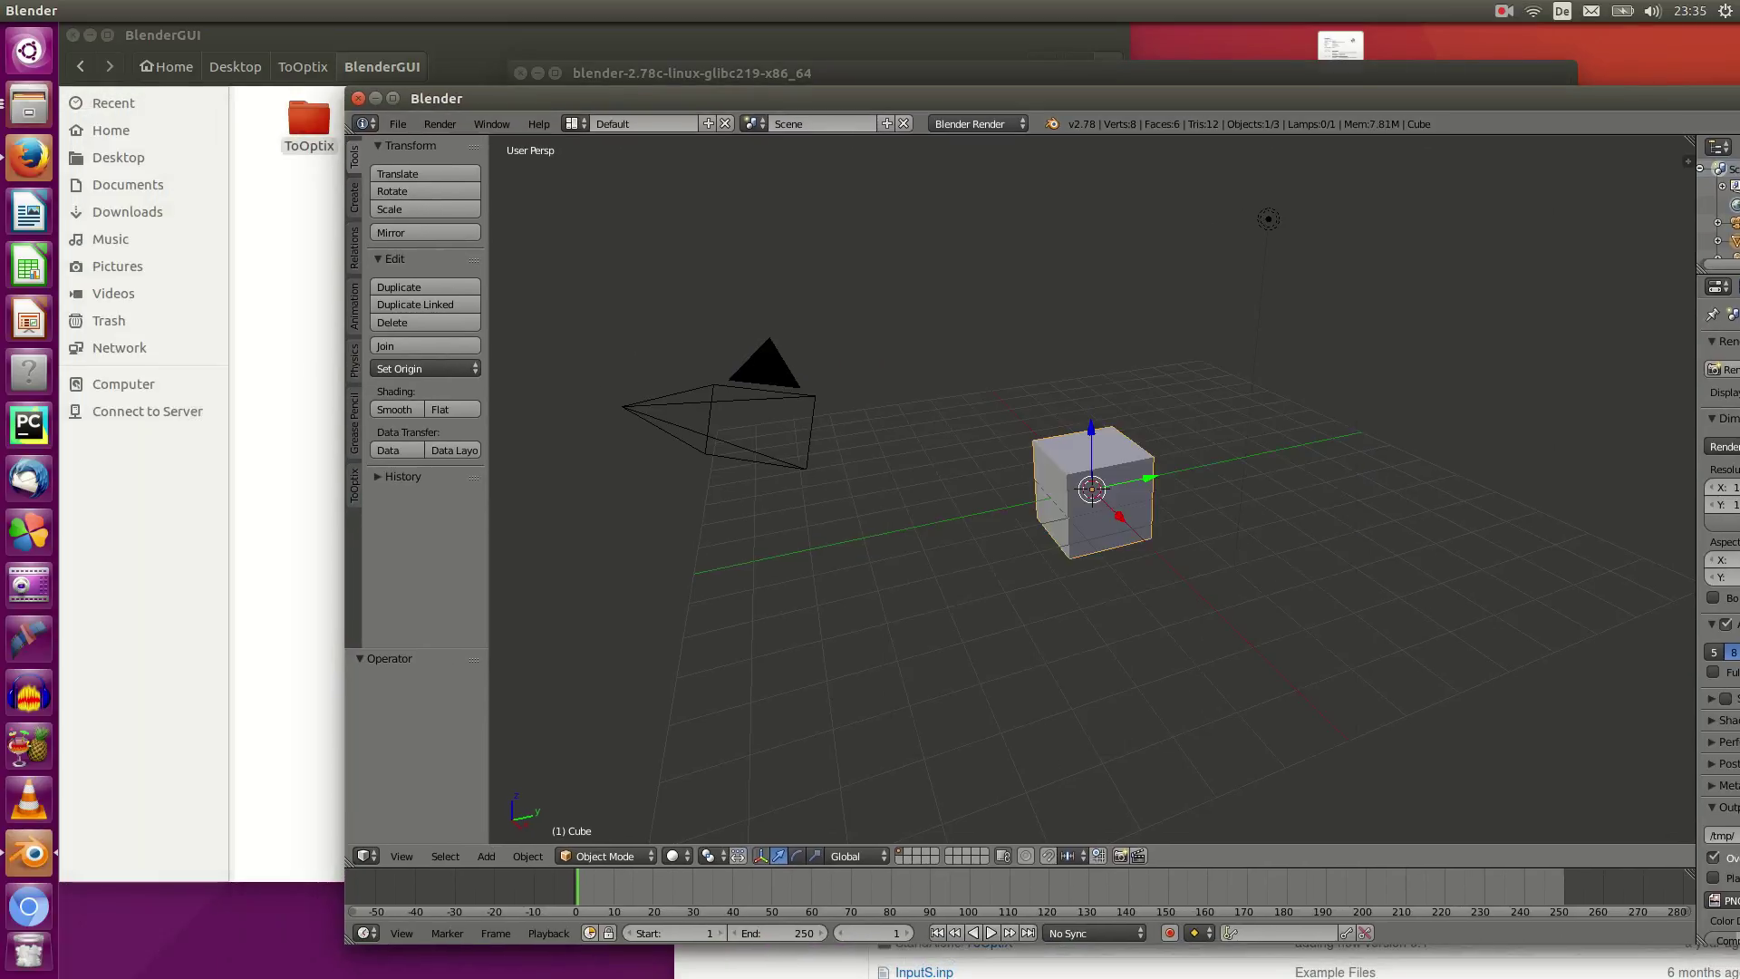
Display the ToOptix topology optimization settings in the 3D View and widen their area until the labels are readable.
click(355, 485)
click(354, 423)
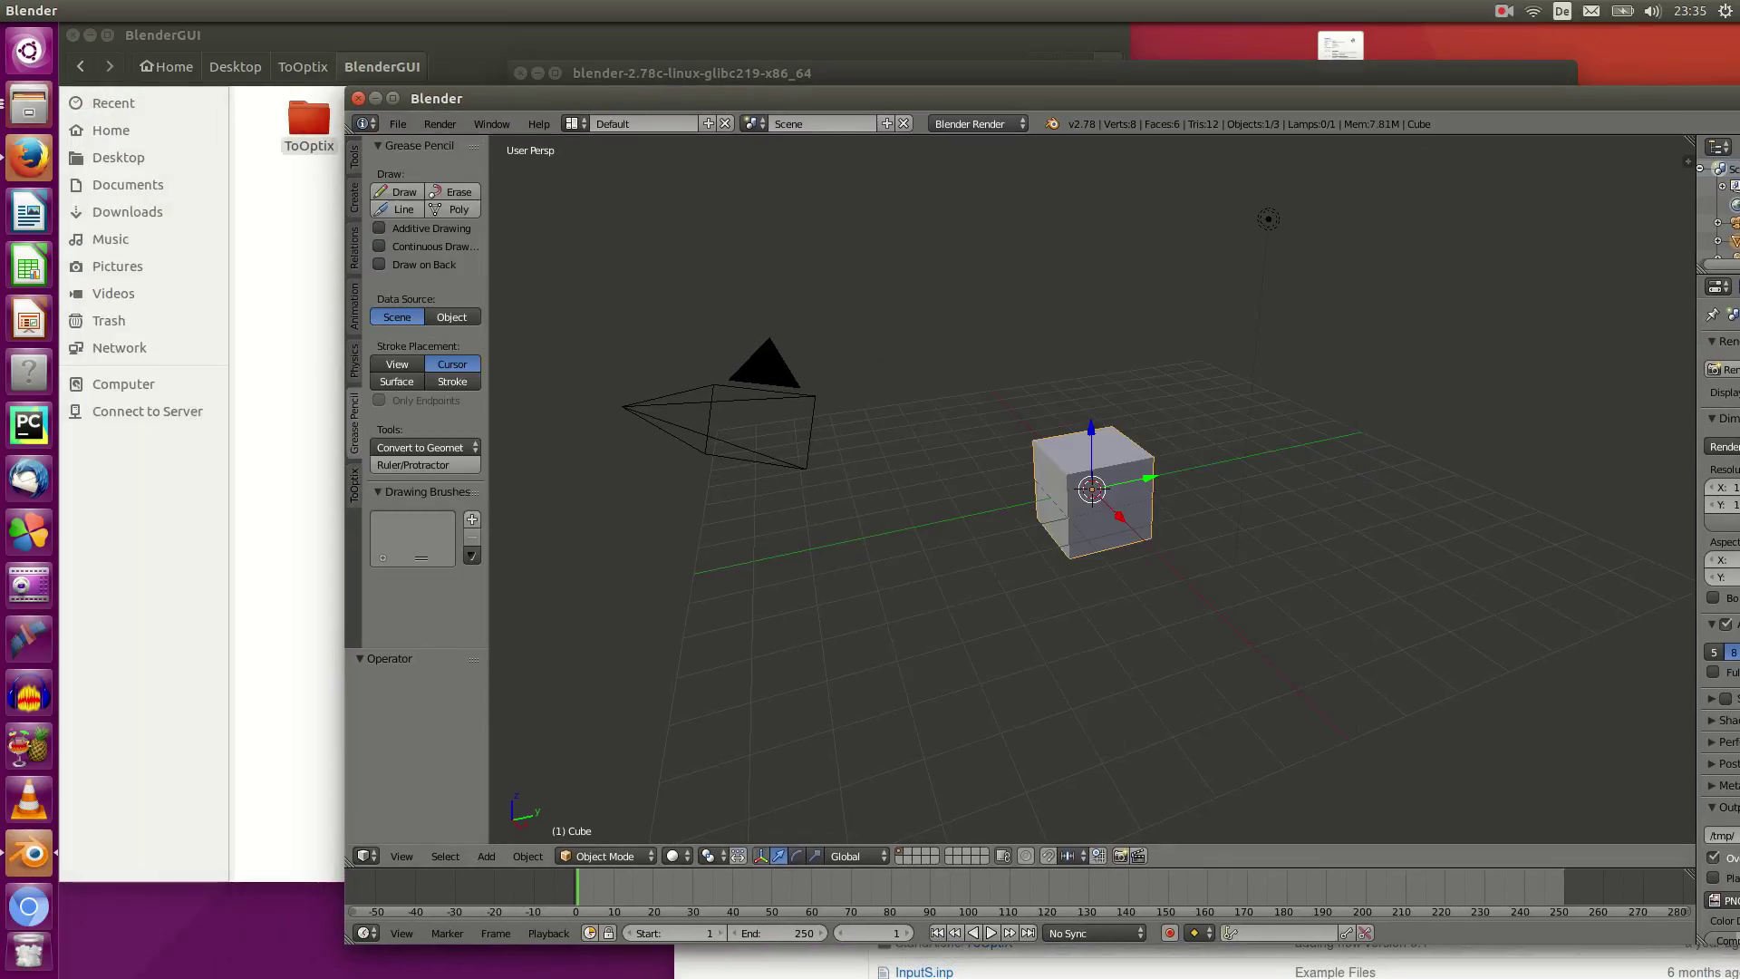
click(355, 485)
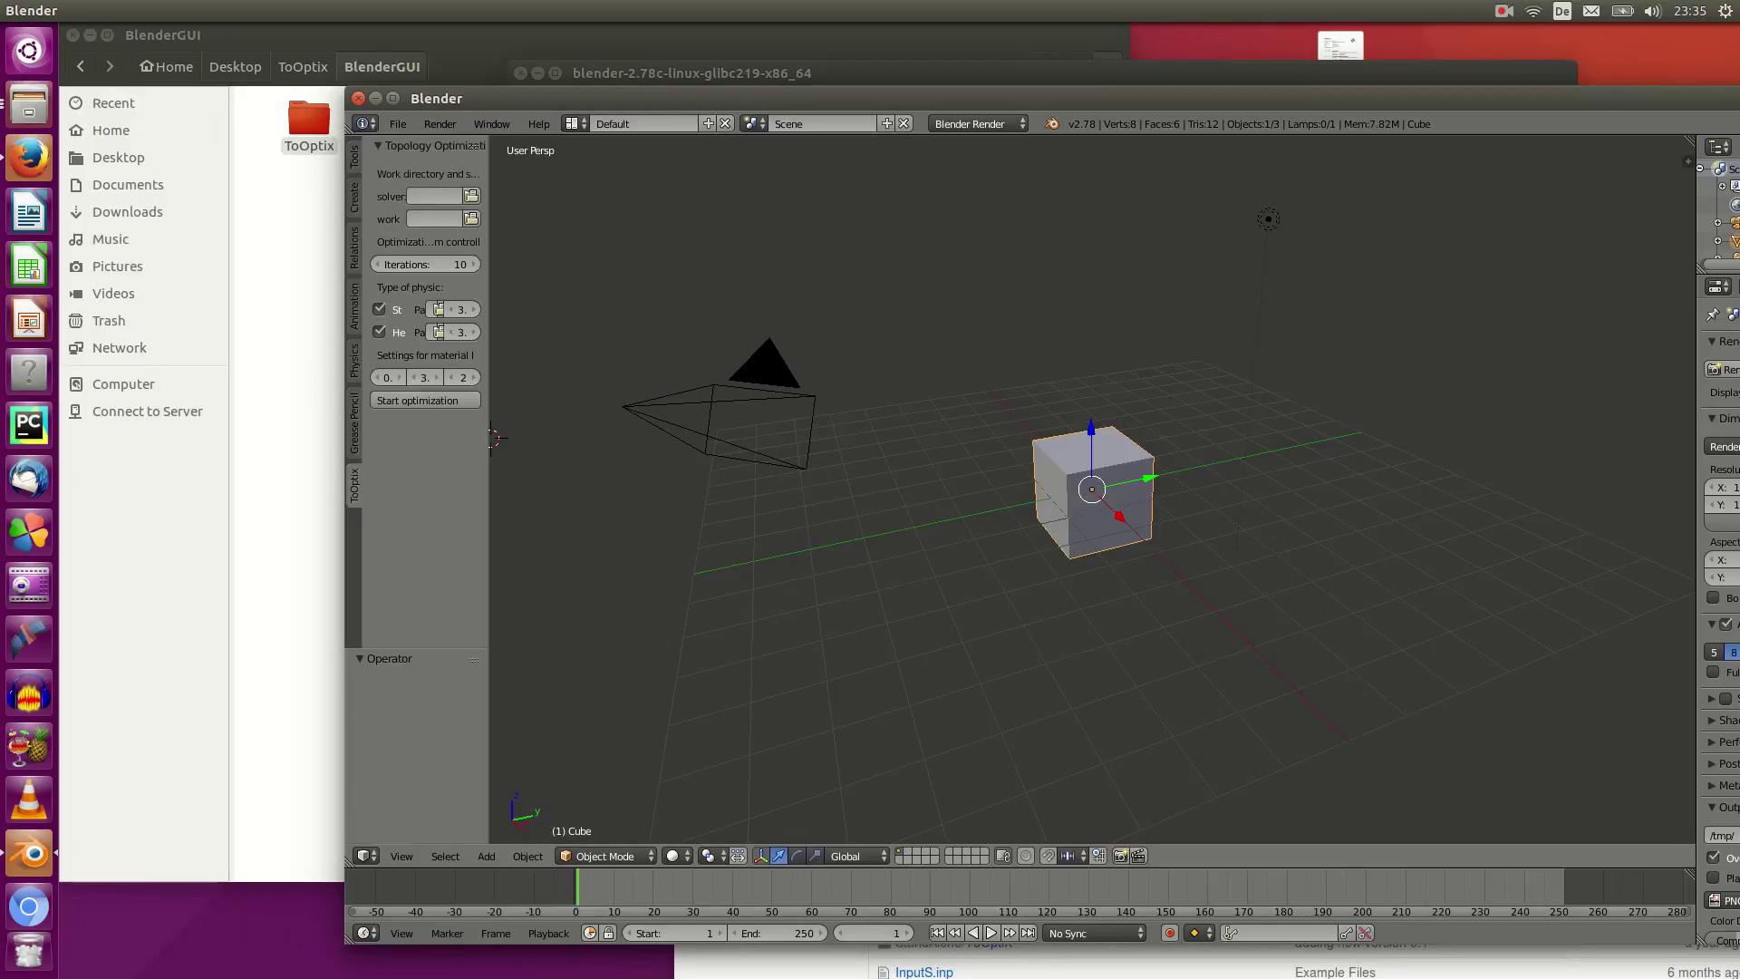
drag(489, 438, 756, 438)
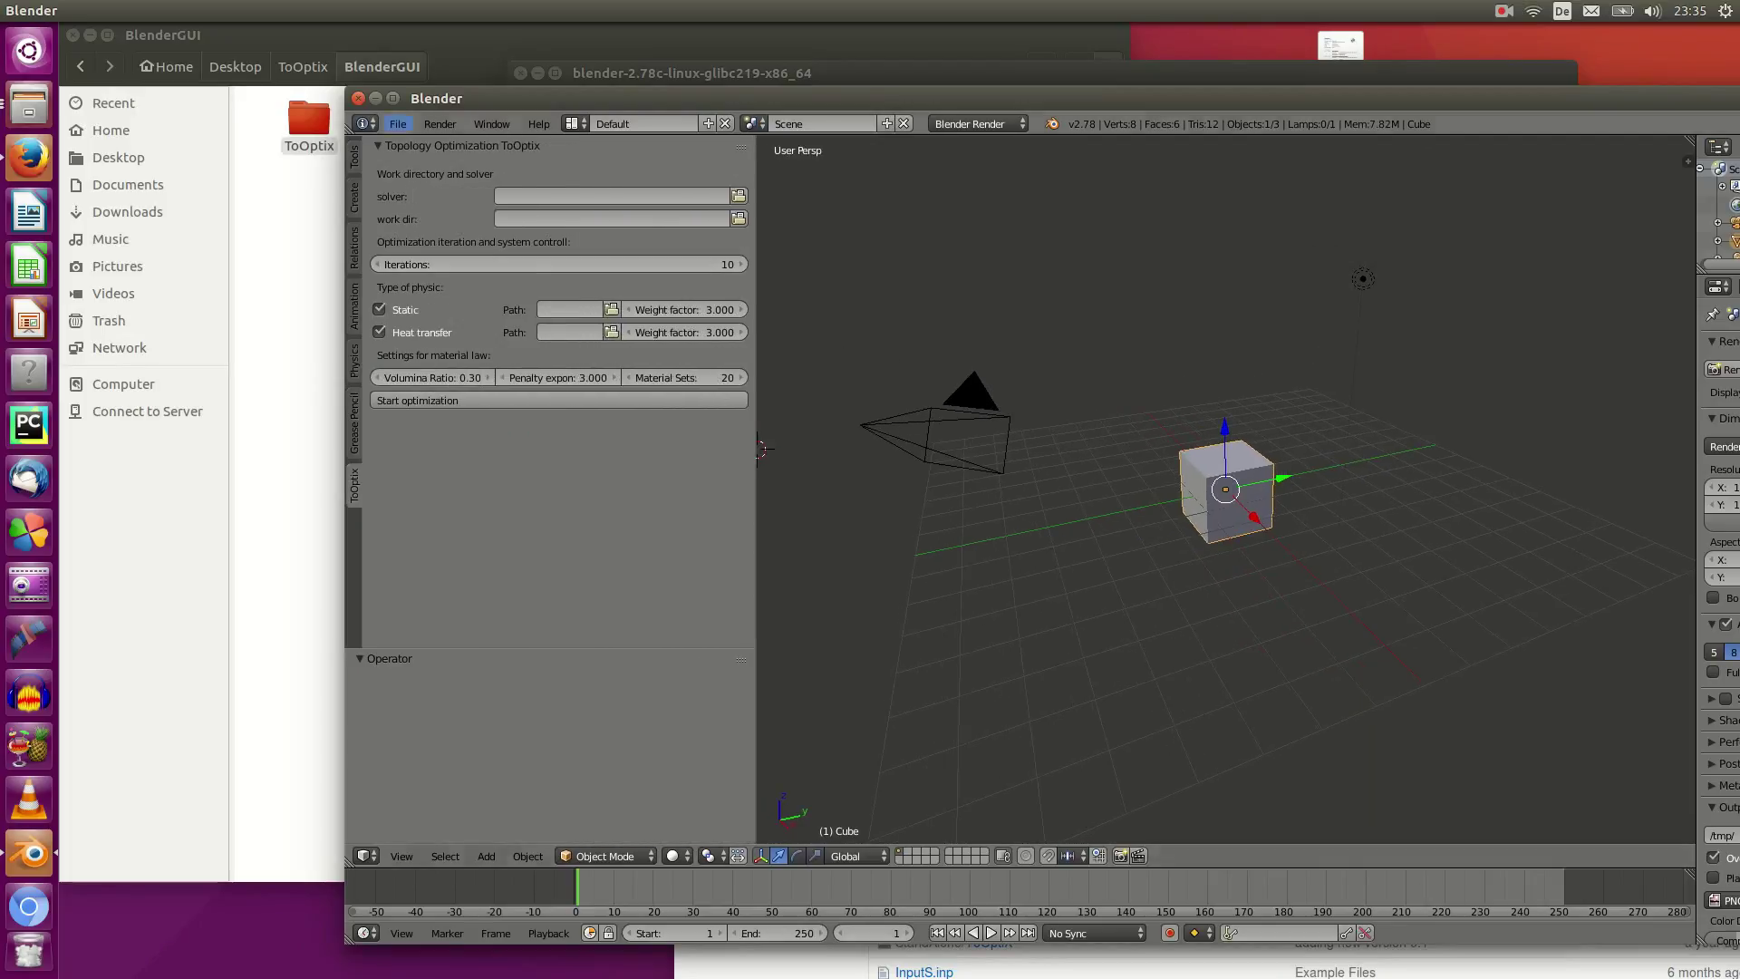
Check the Mesh category of the add-ons in User Preferences for Topologie Optimization, and close the preferences.
click(397, 123)
click(452, 325)
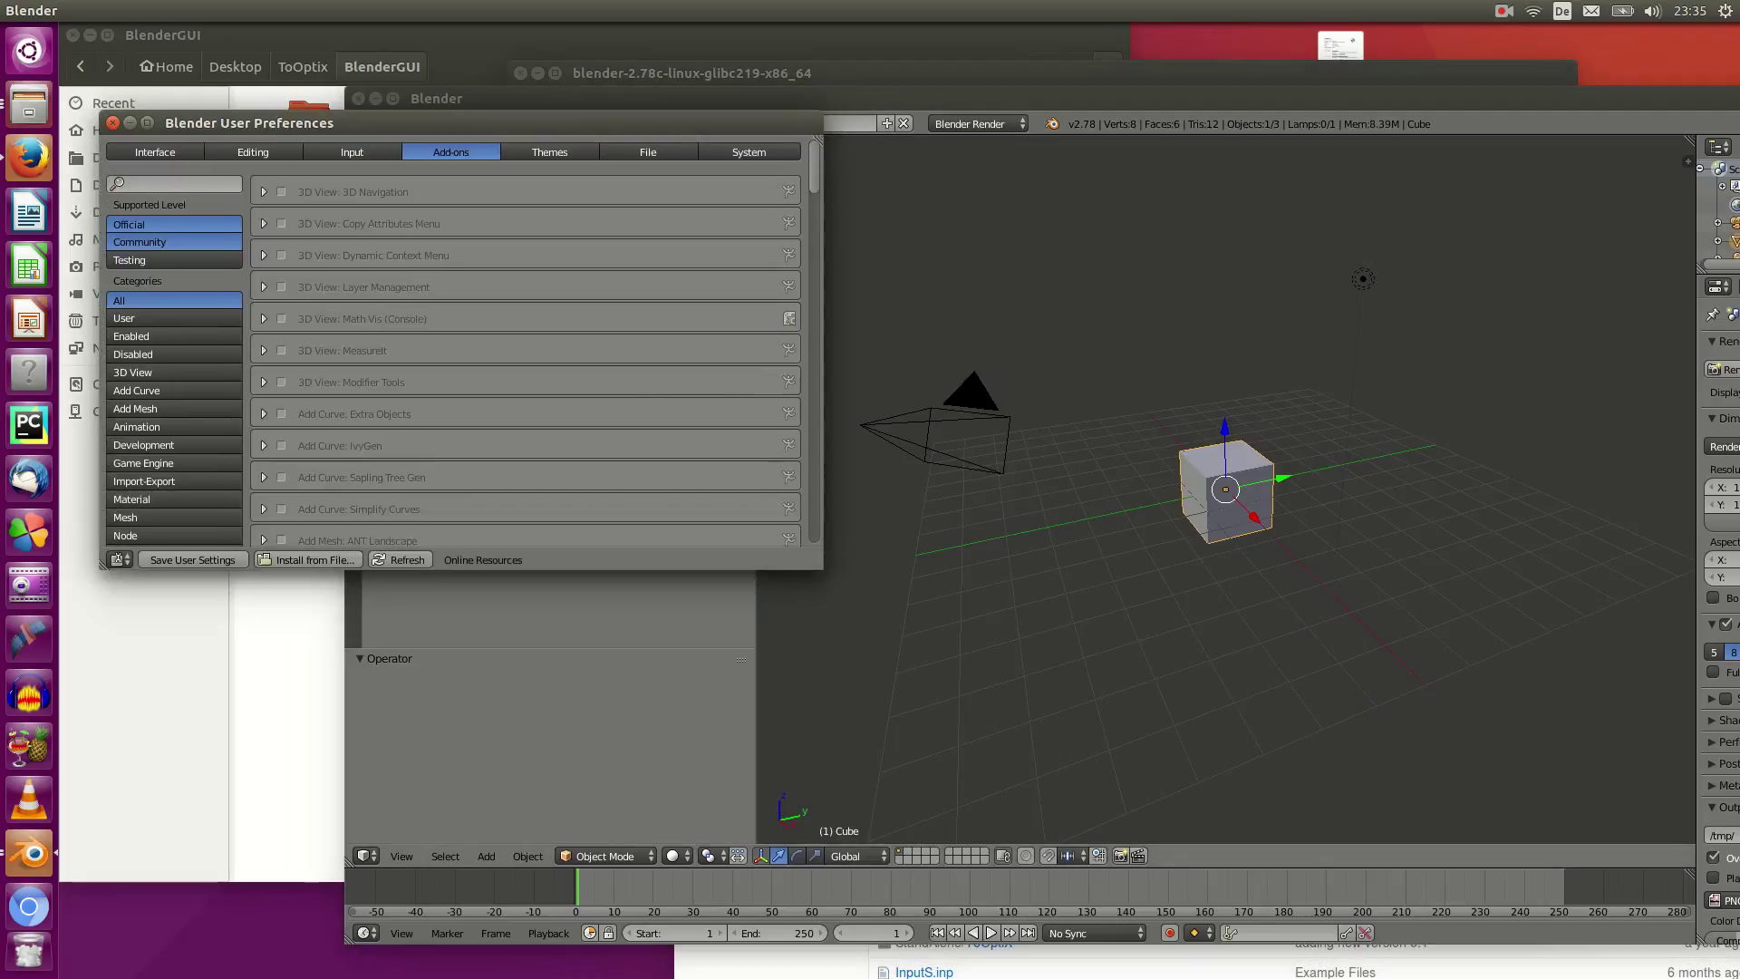
click(174, 516)
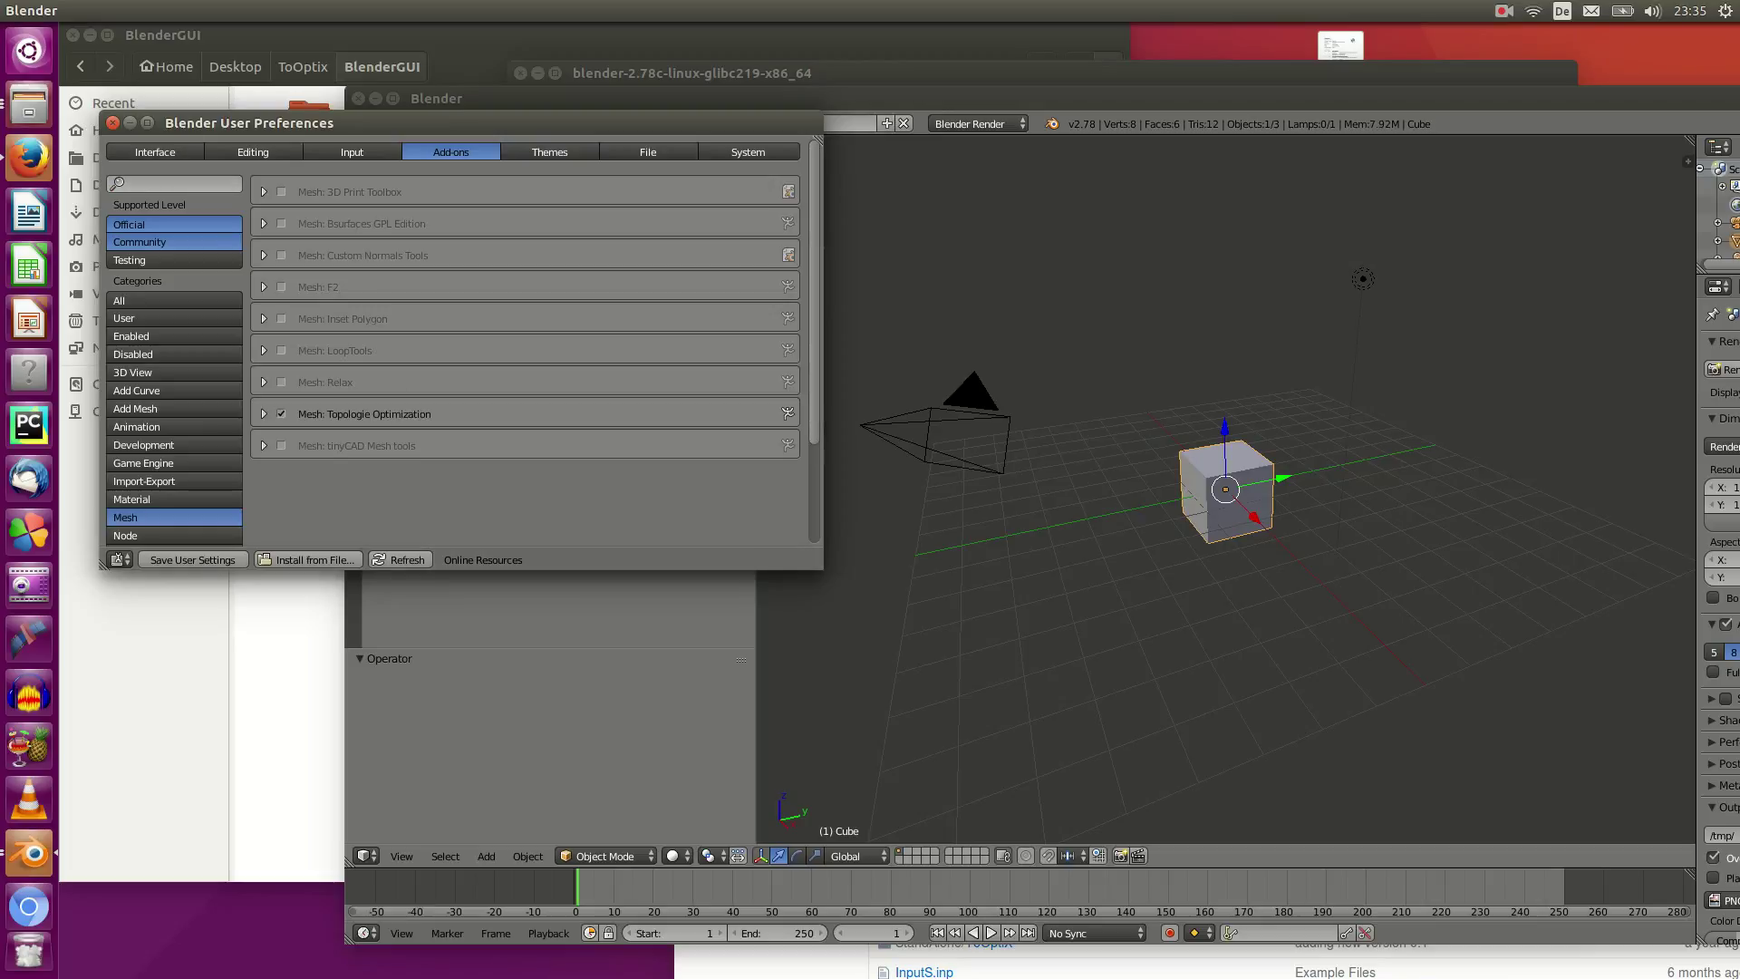
key(alt+F4)
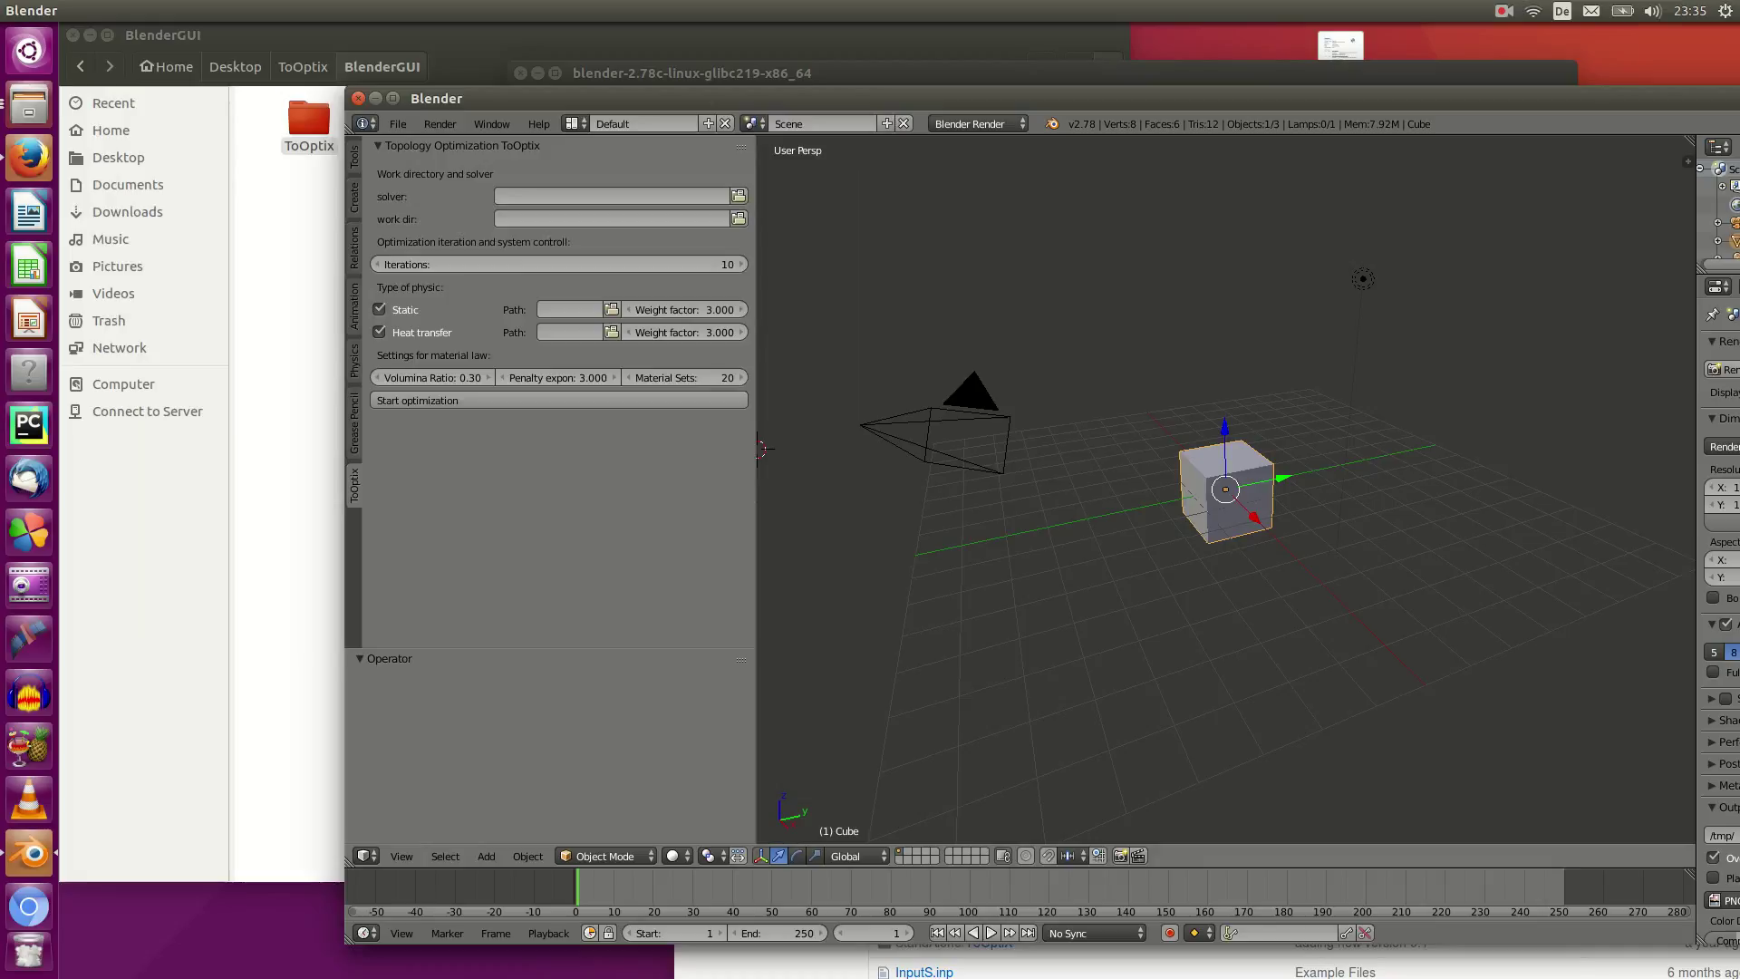
Widen the ToOptix settings area a little more and close the BlenderGUI folder window.
drag(763, 448, 829, 448)
click(309, 122)
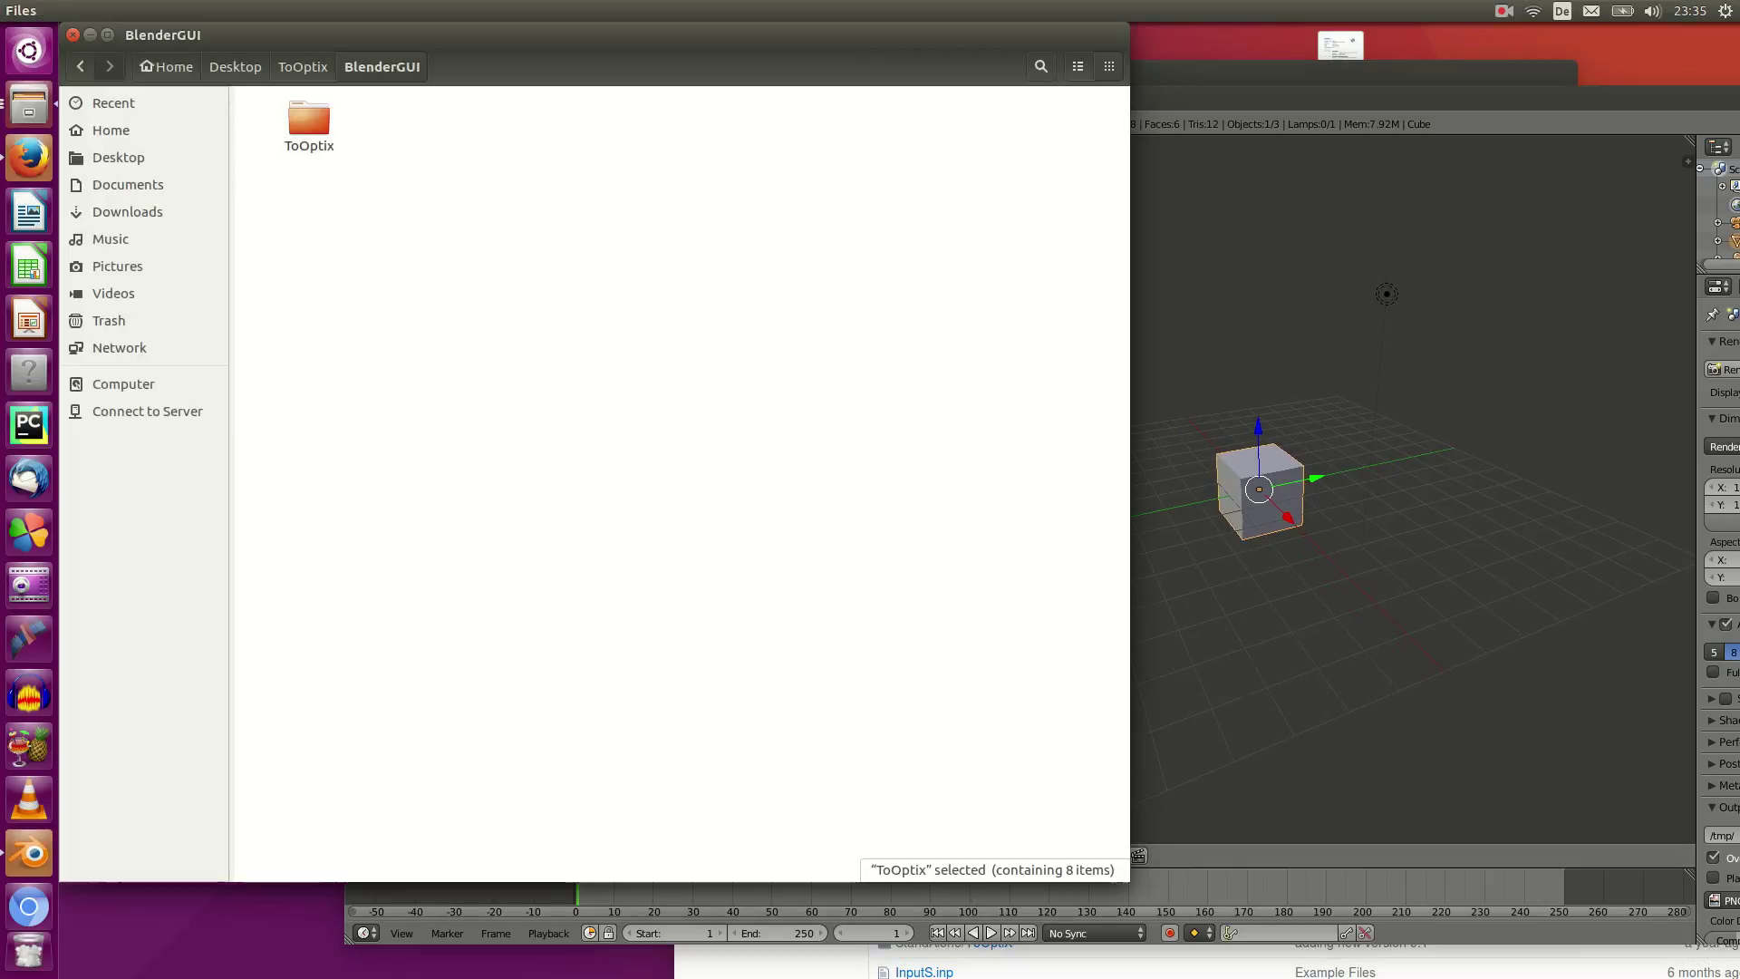
click(72, 35)
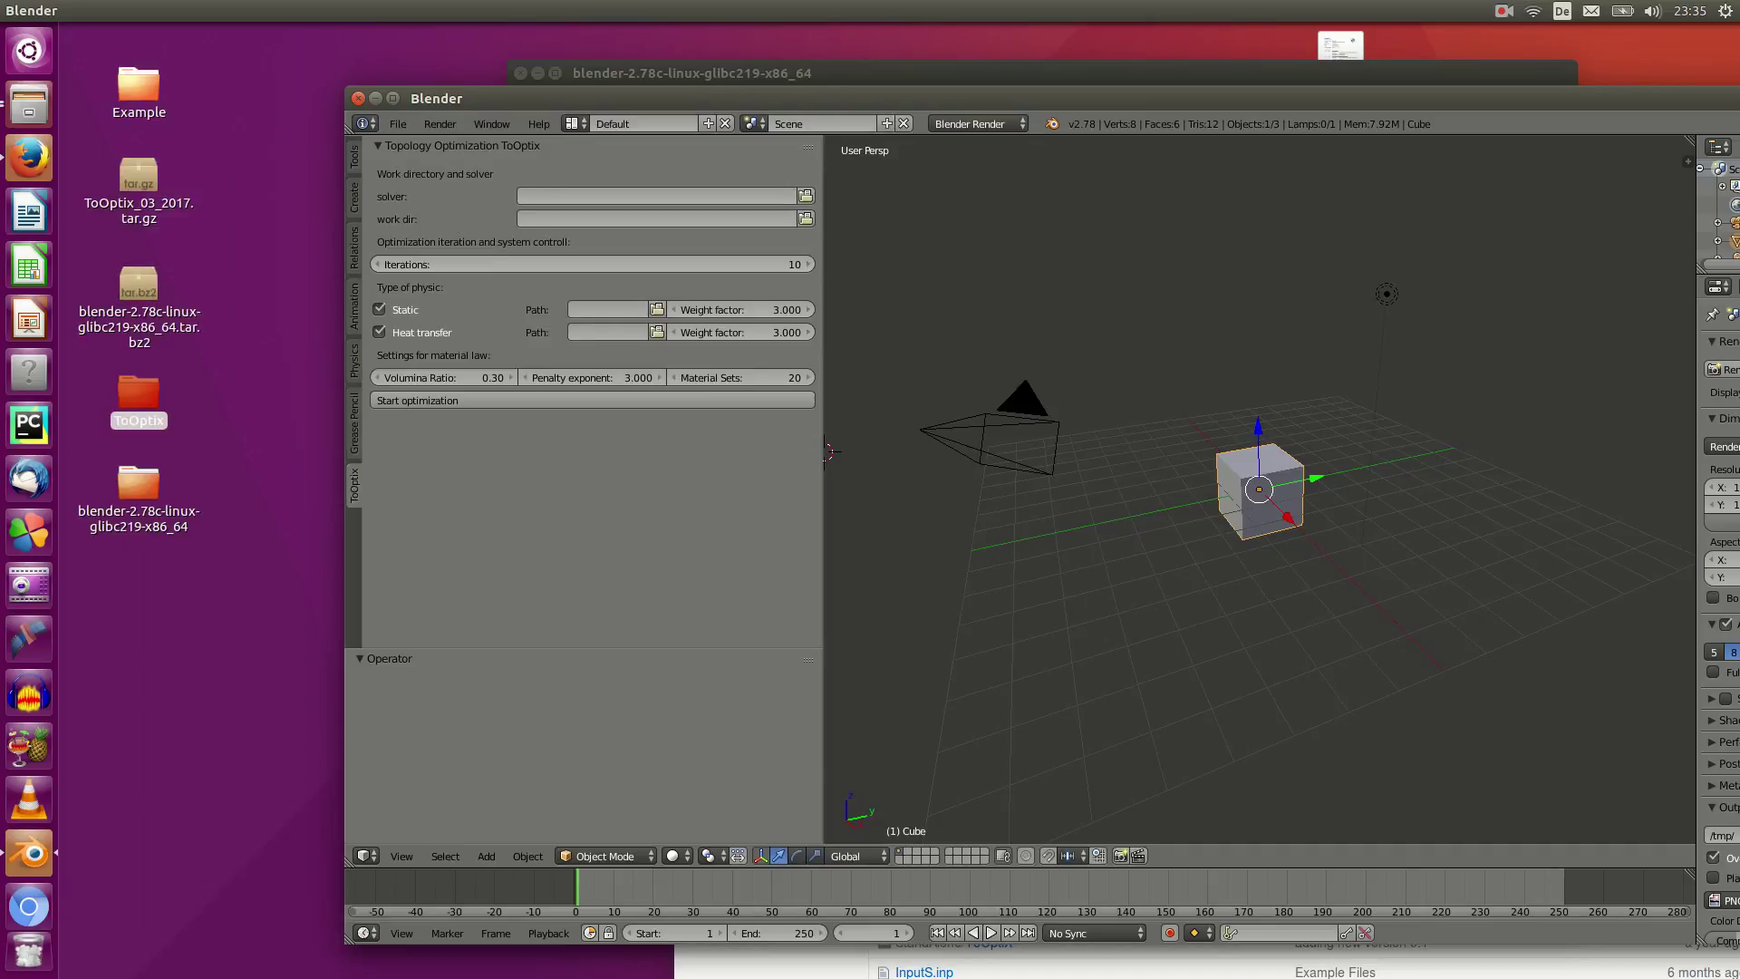
Open the Example folder on the desktop and examine the InputS.inp and InputT.inp files.
double_click(138, 87)
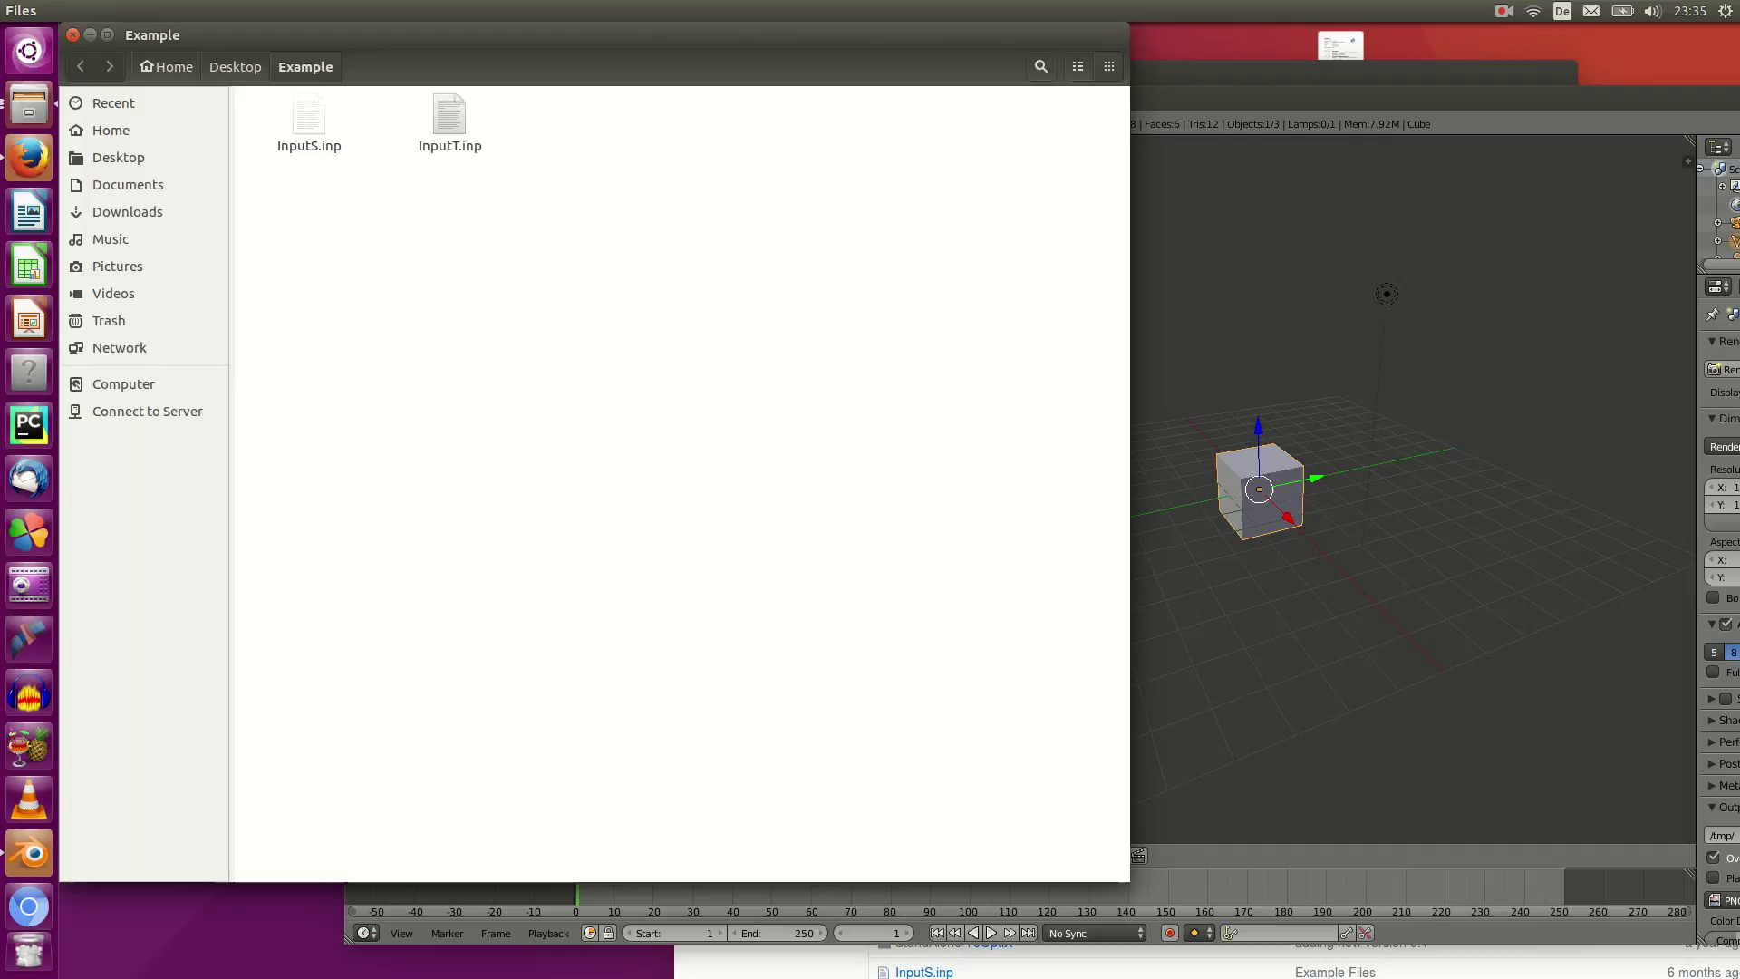
click(309, 118)
click(450, 118)
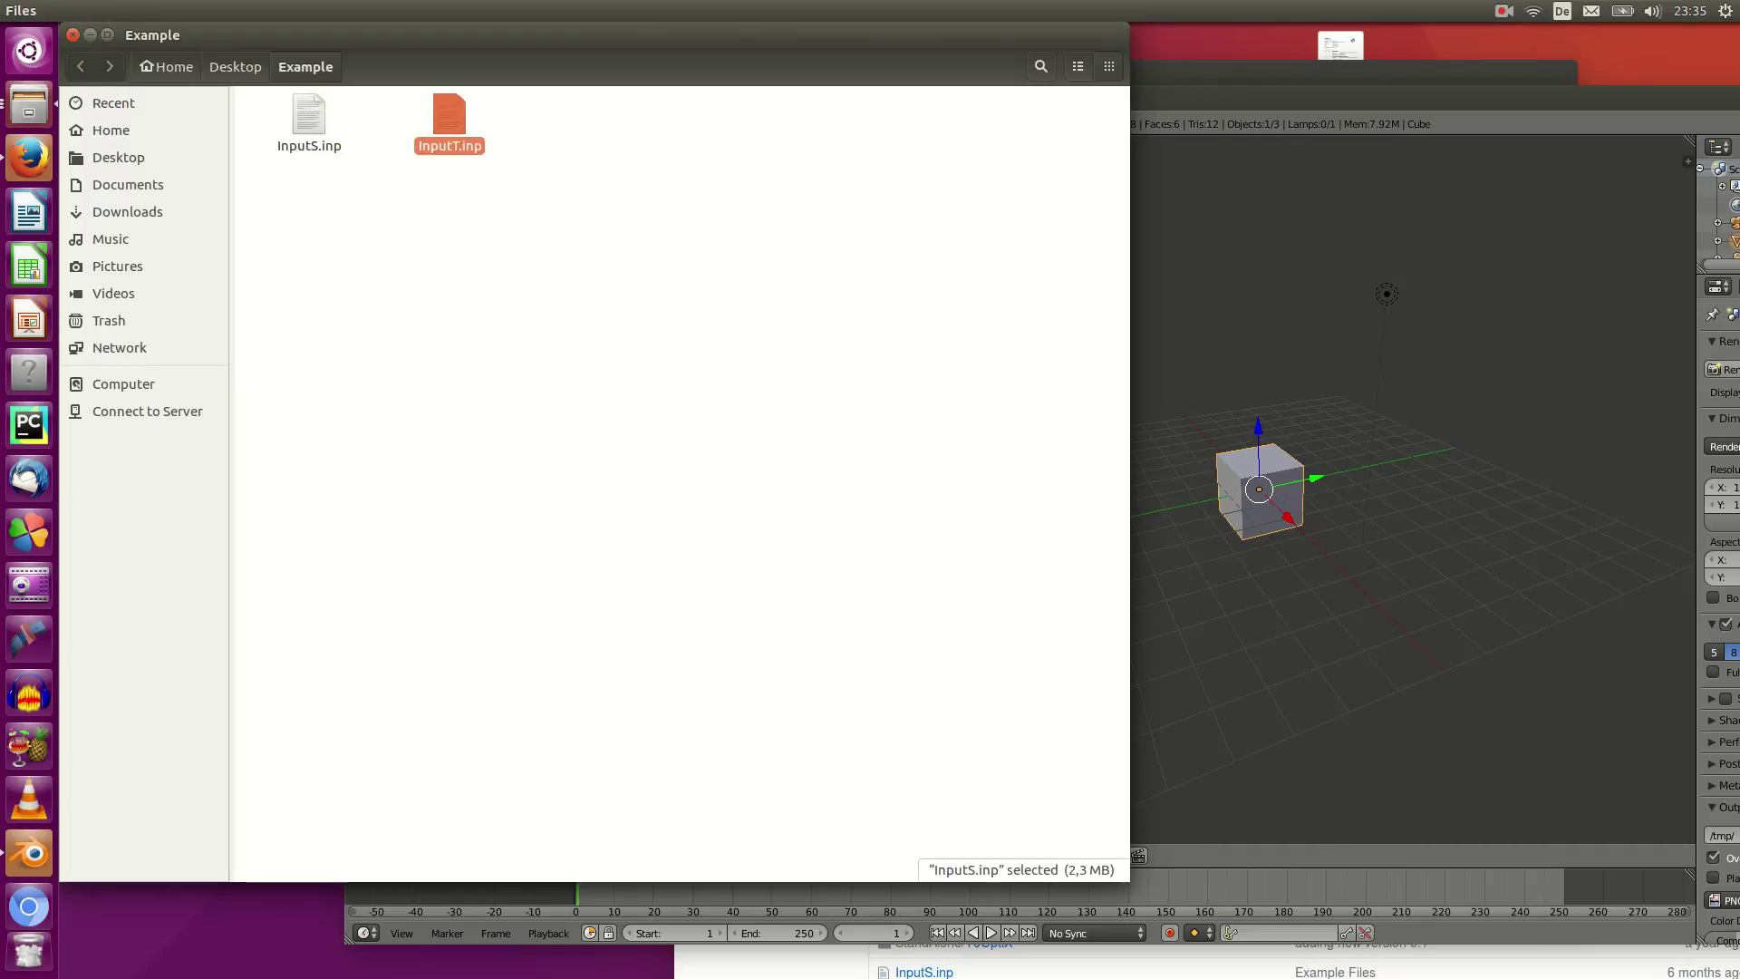
click(308, 118)
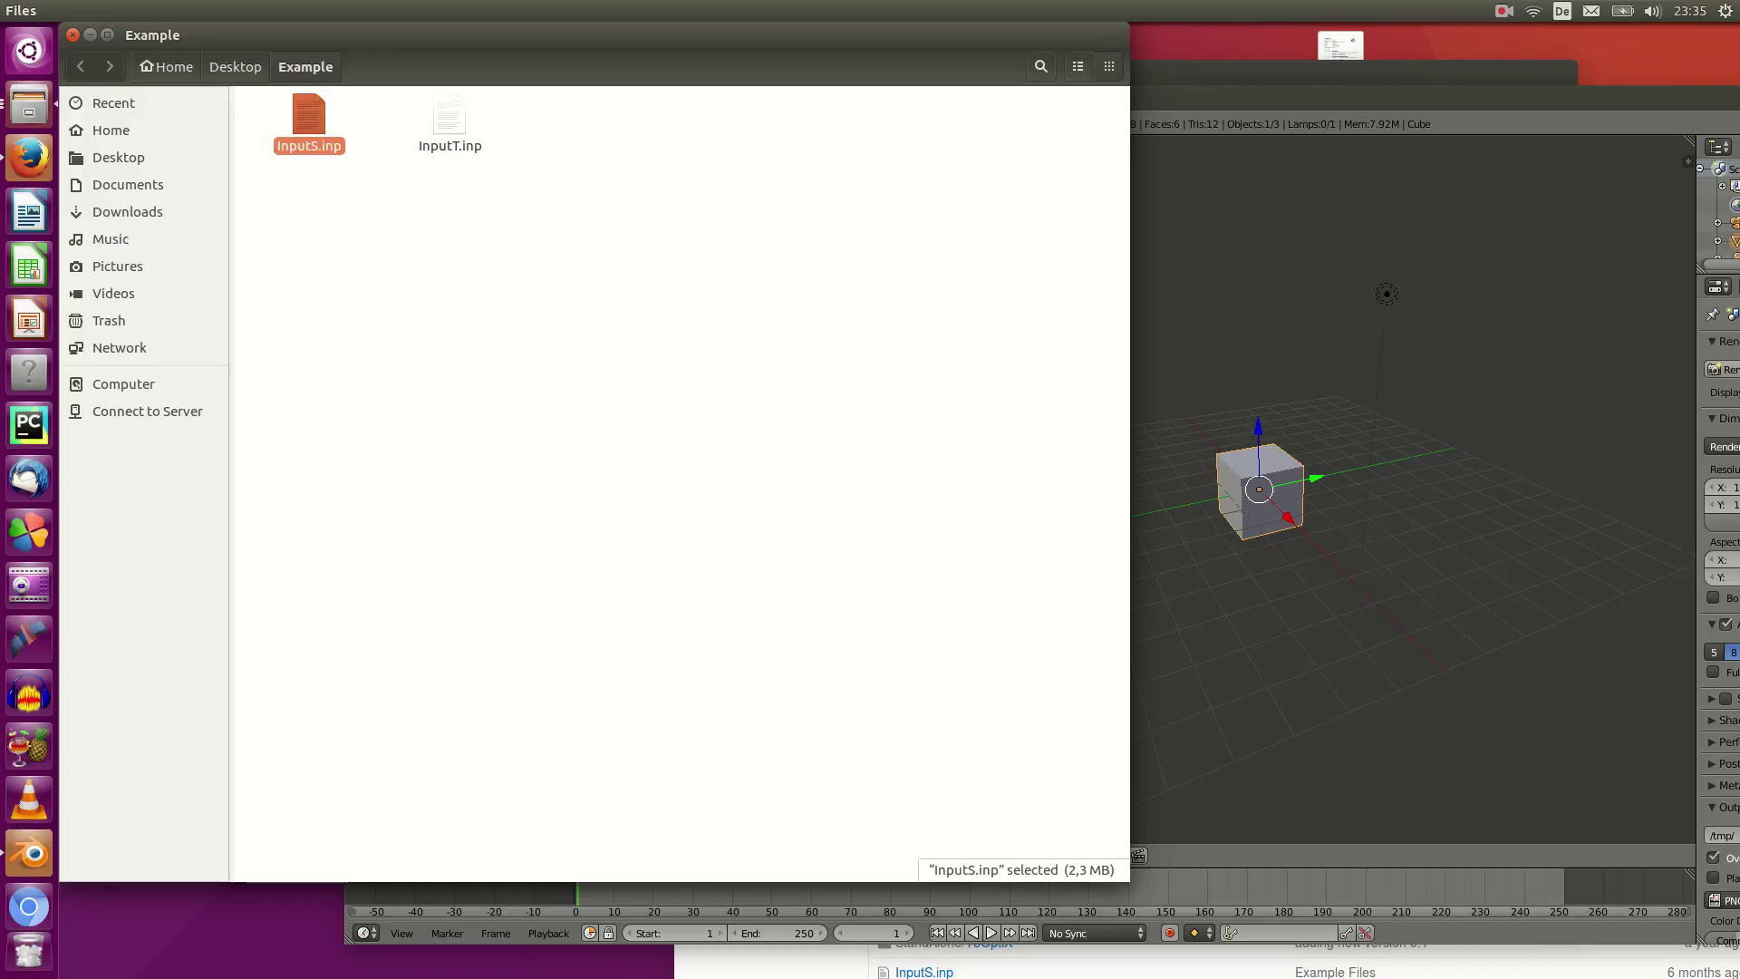
click(450, 118)
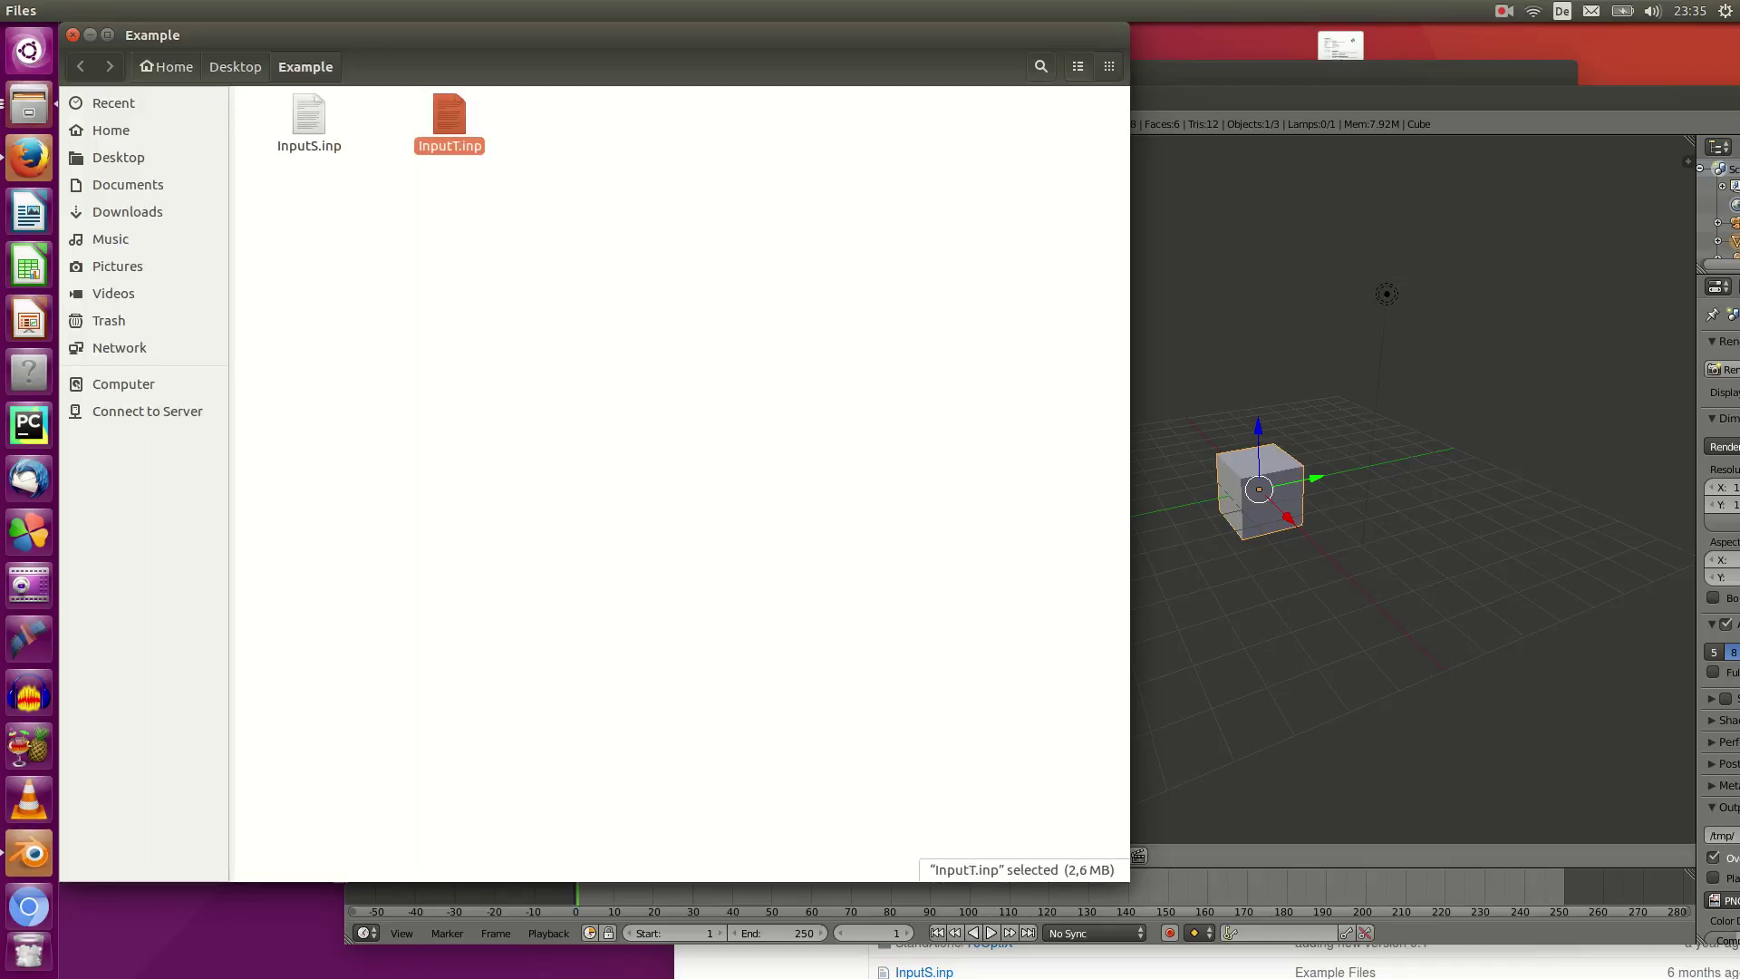
Switch to Blender and narrow its window so that the Example folder's files stay in view beside it.
click(1279, 259)
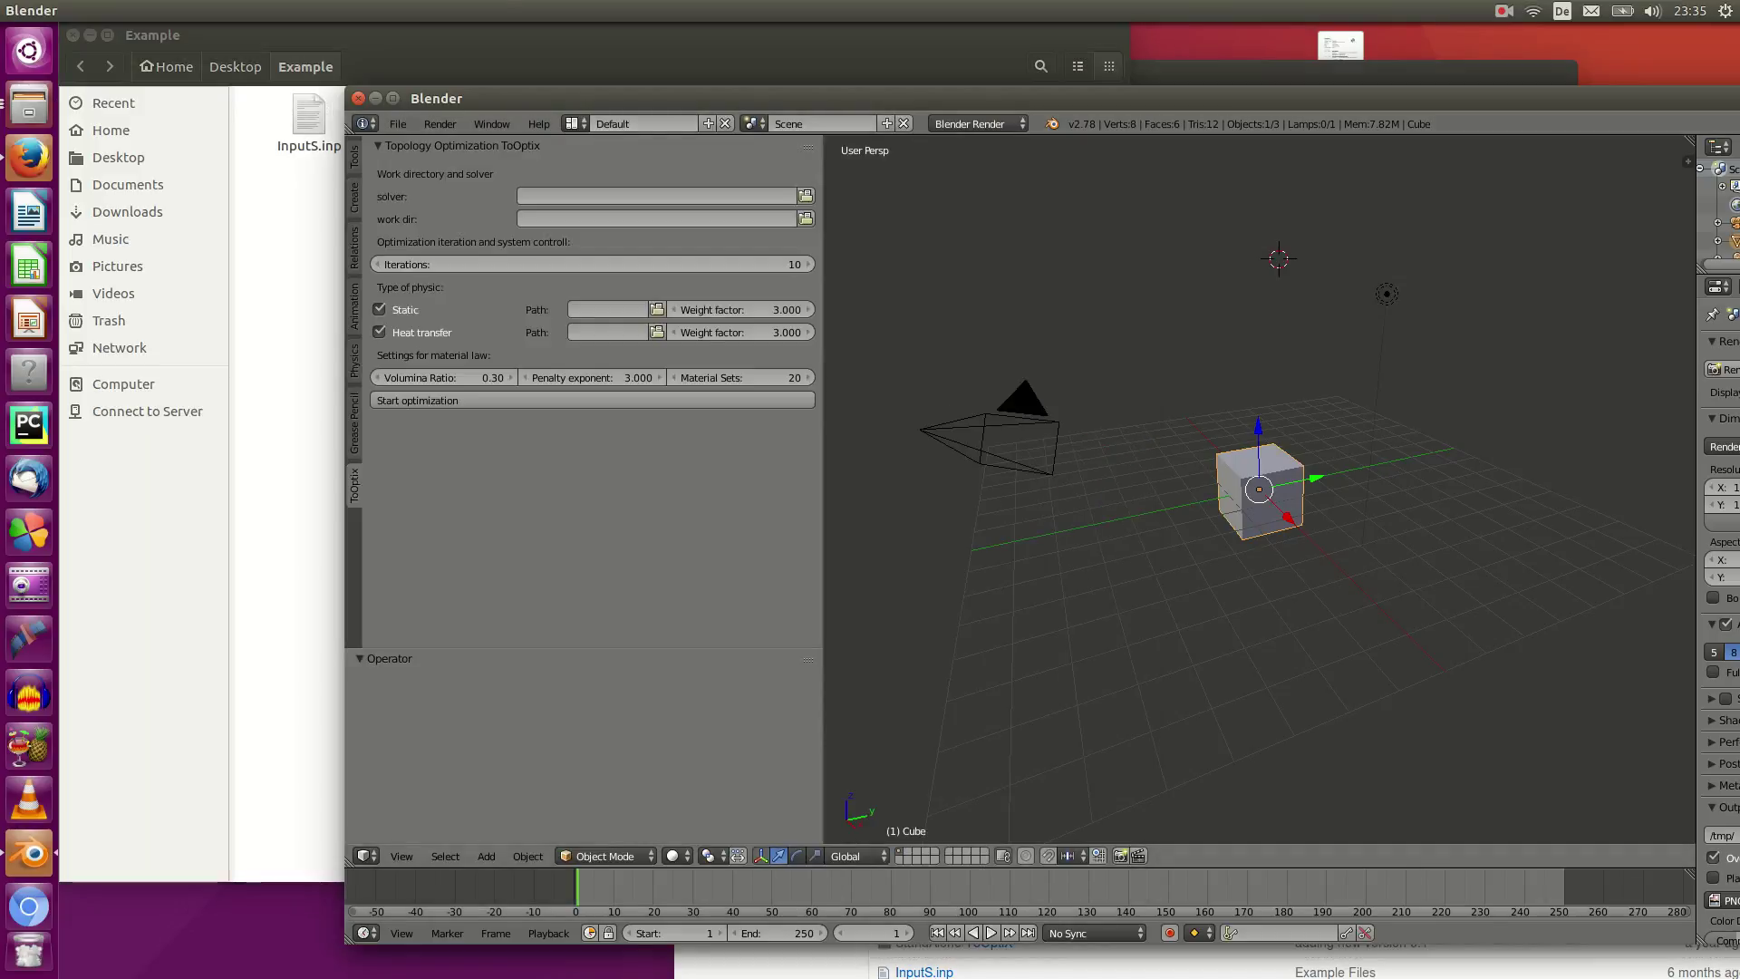
drag(345, 272, 571, 271)
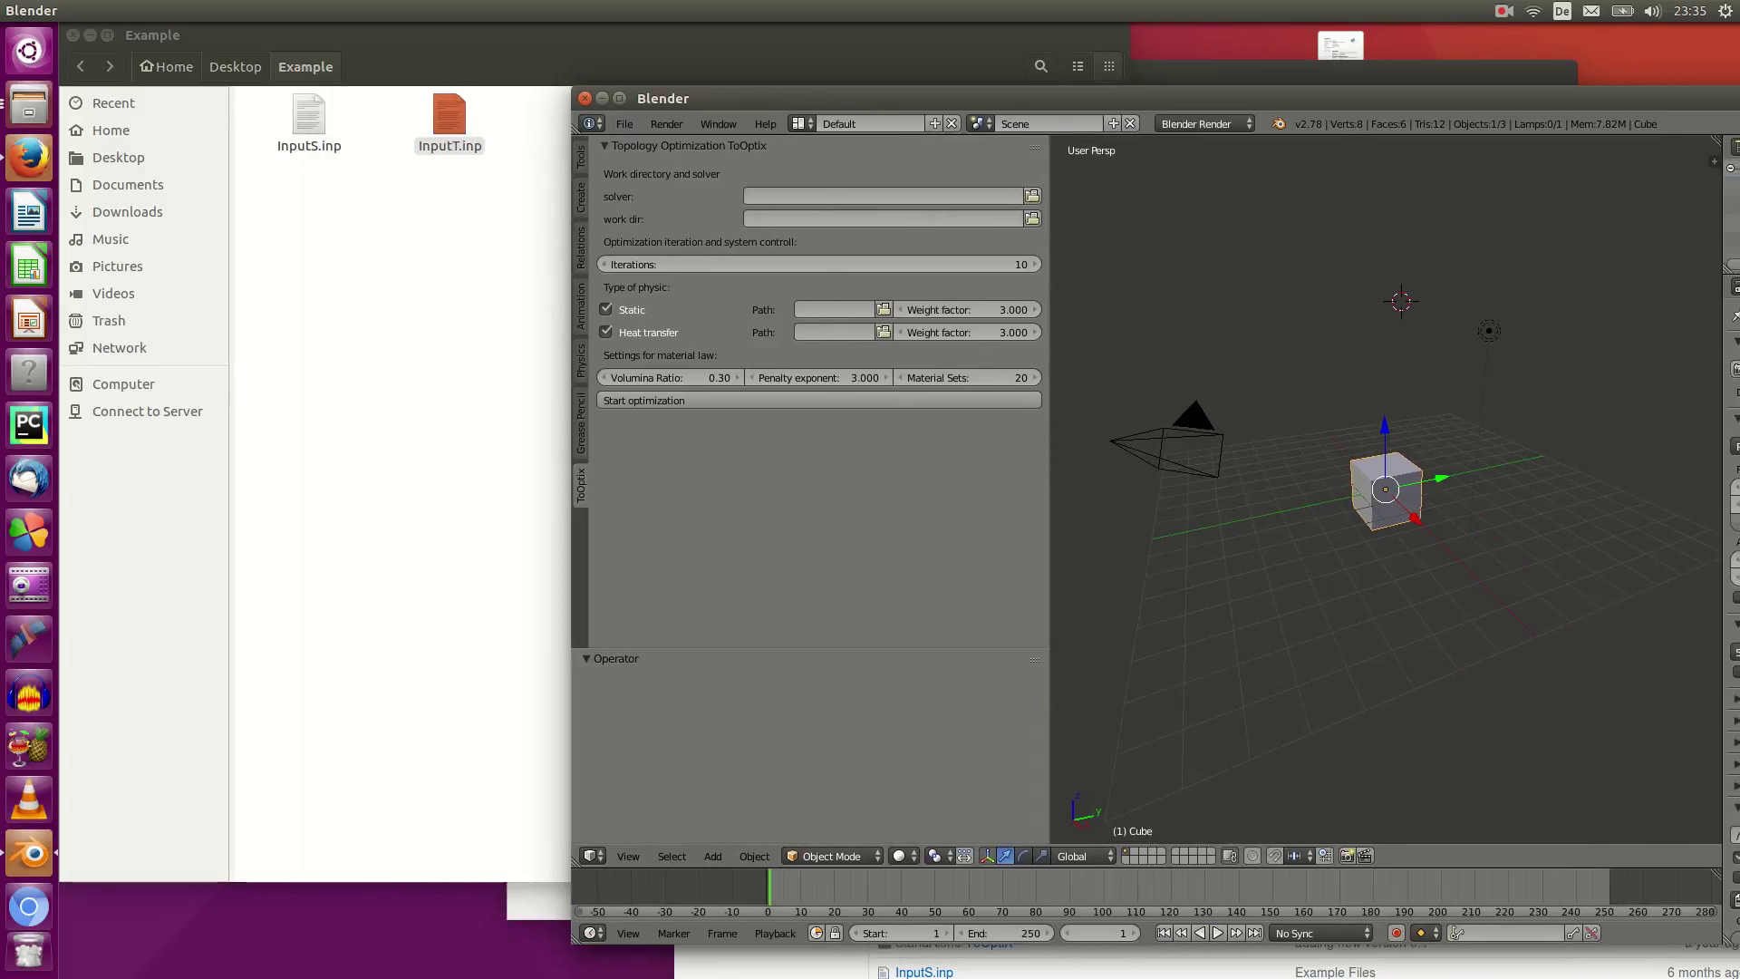
Enter cxx as the solver in the ToOptix work directory and solver settings.
click(861, 196)
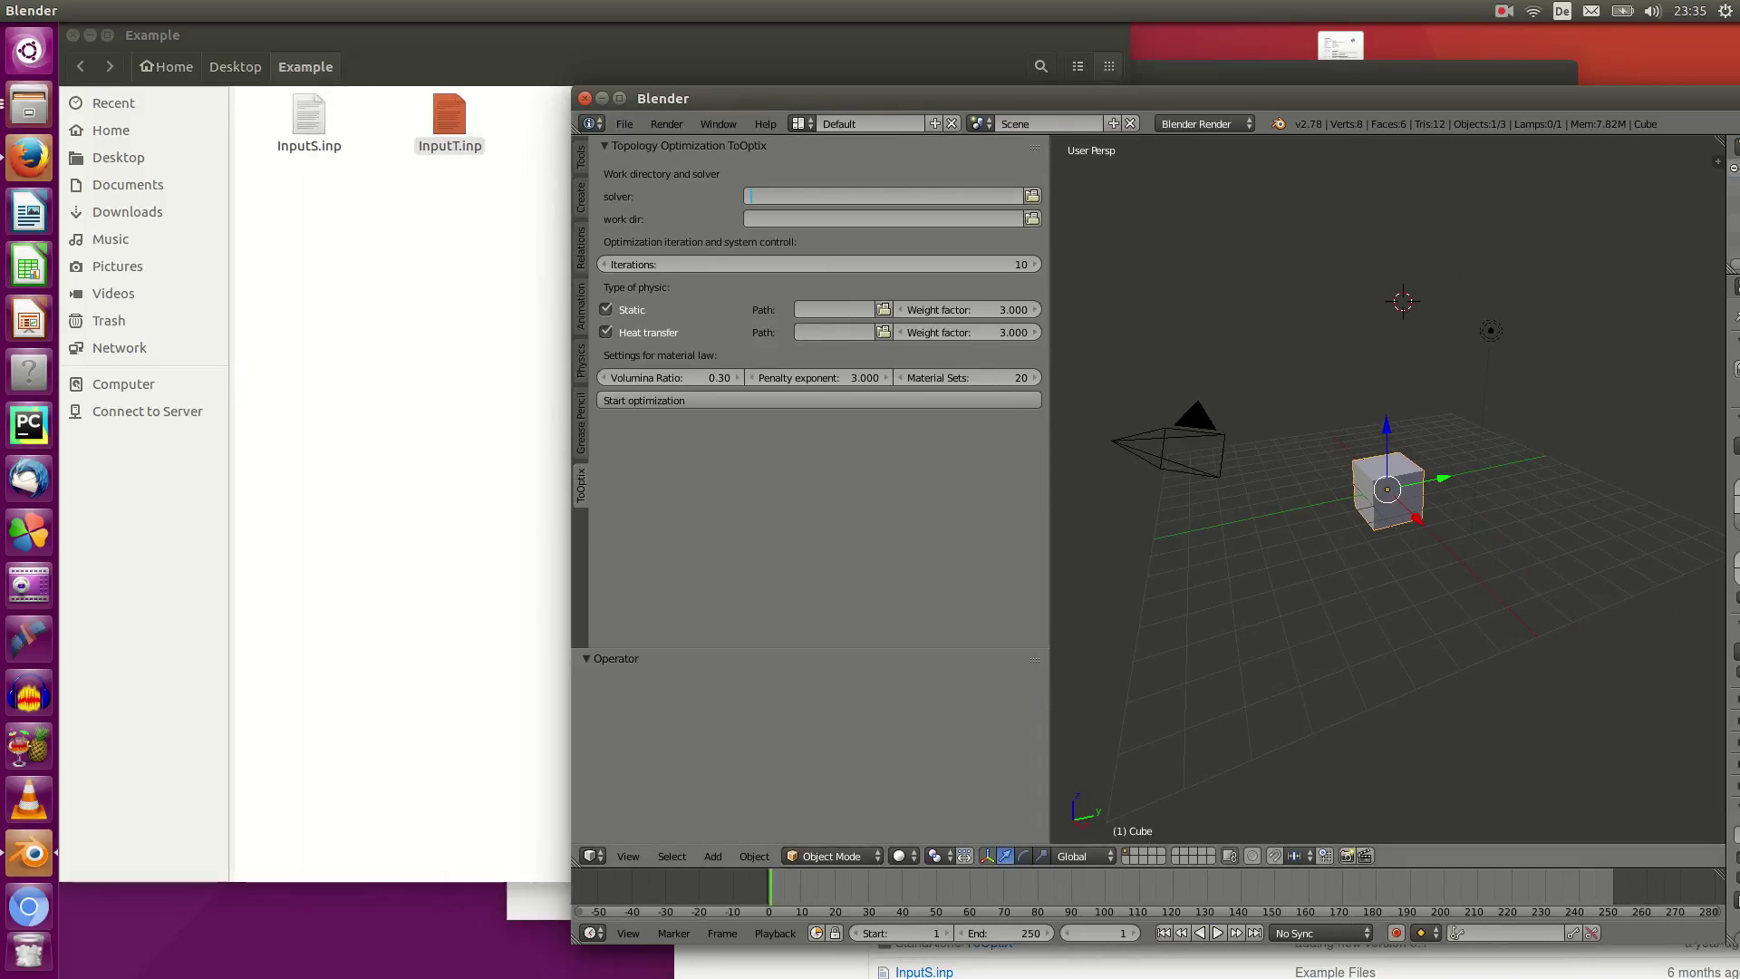
click(1031, 196)
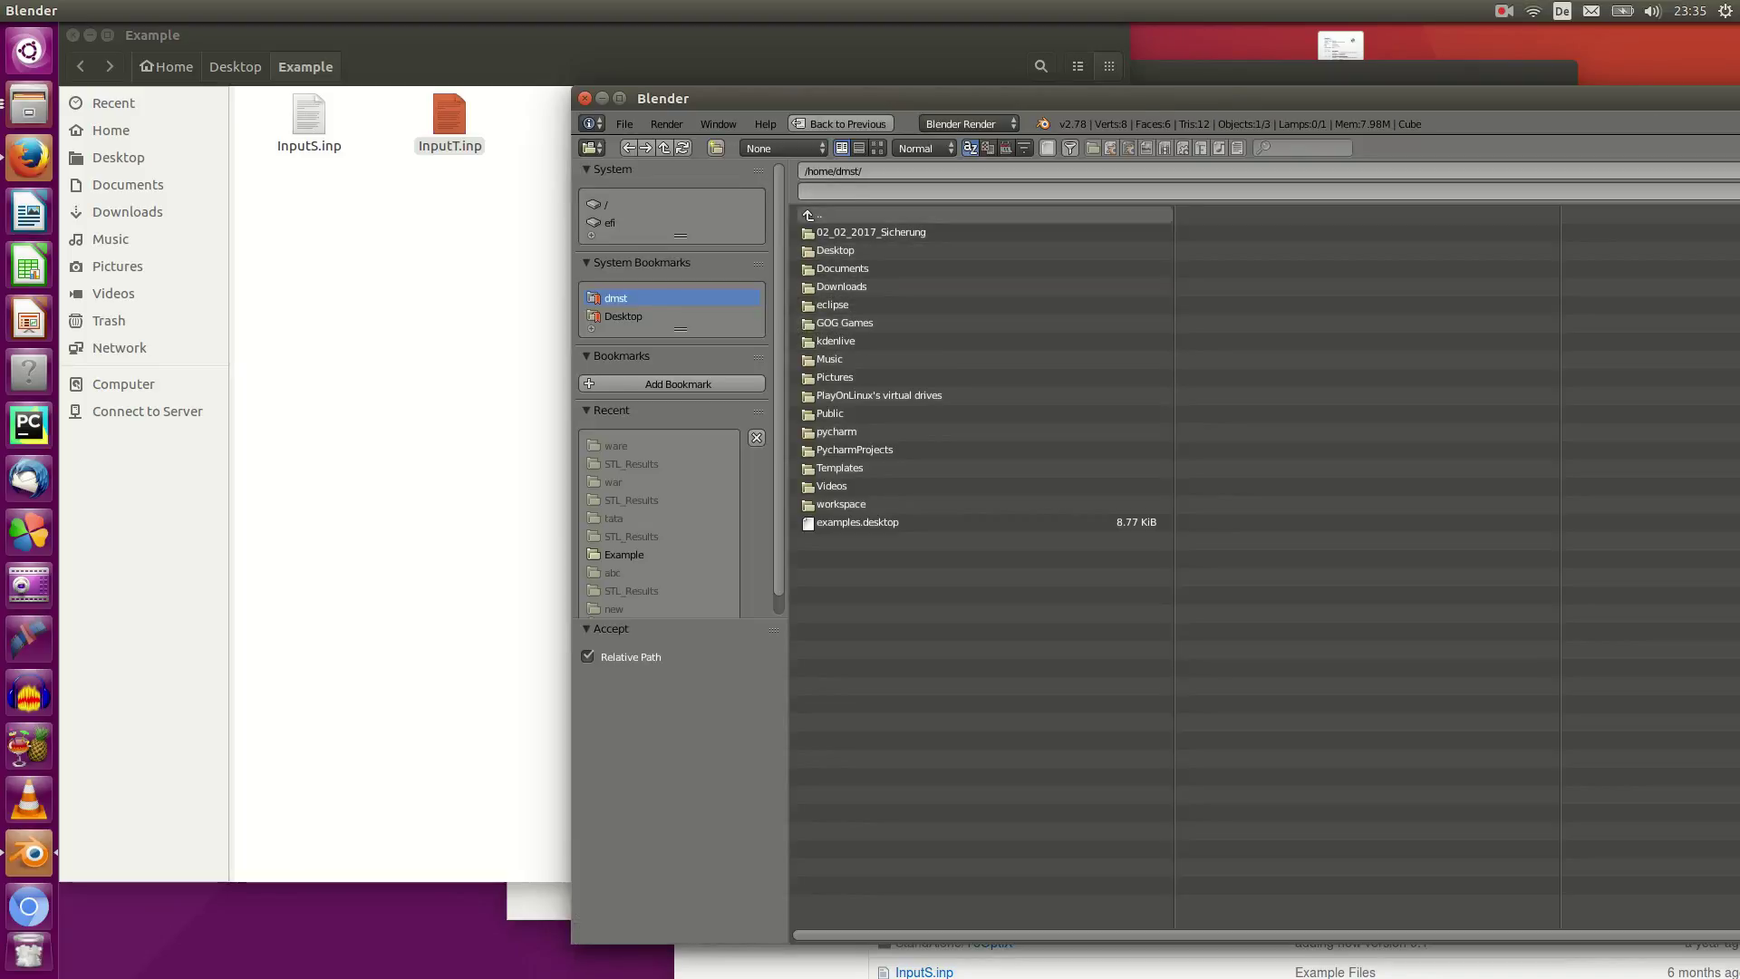
key(Escape)
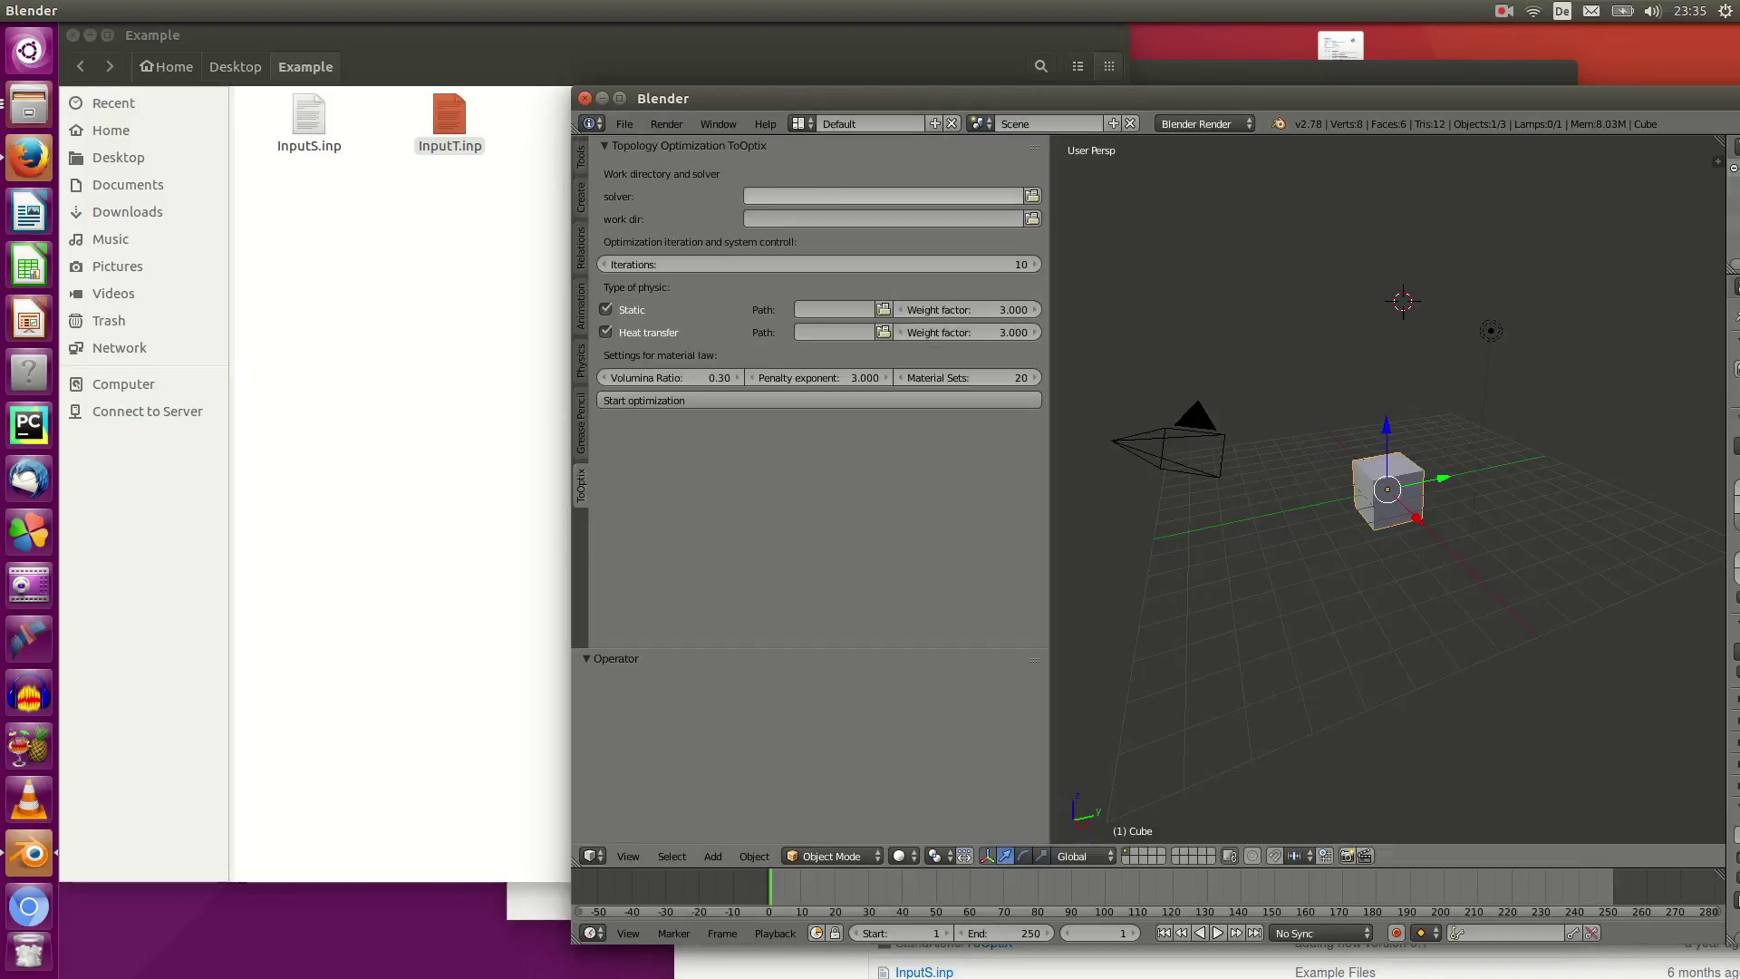
click(806, 196)
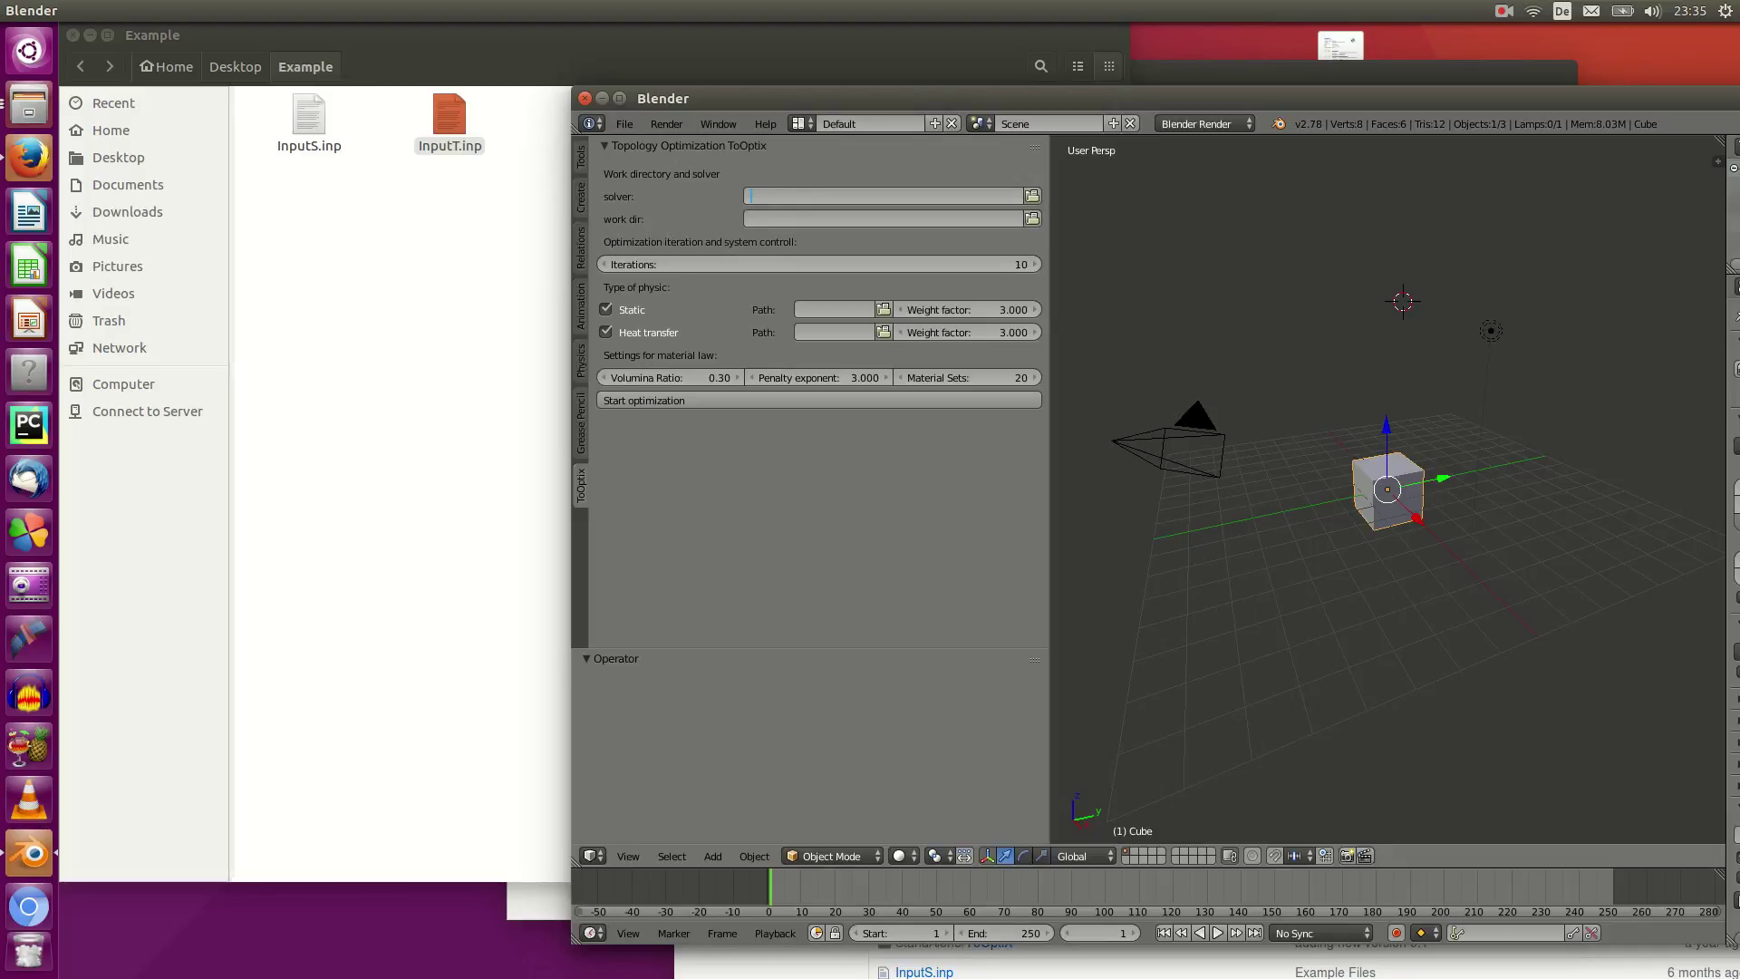
text(cxx)
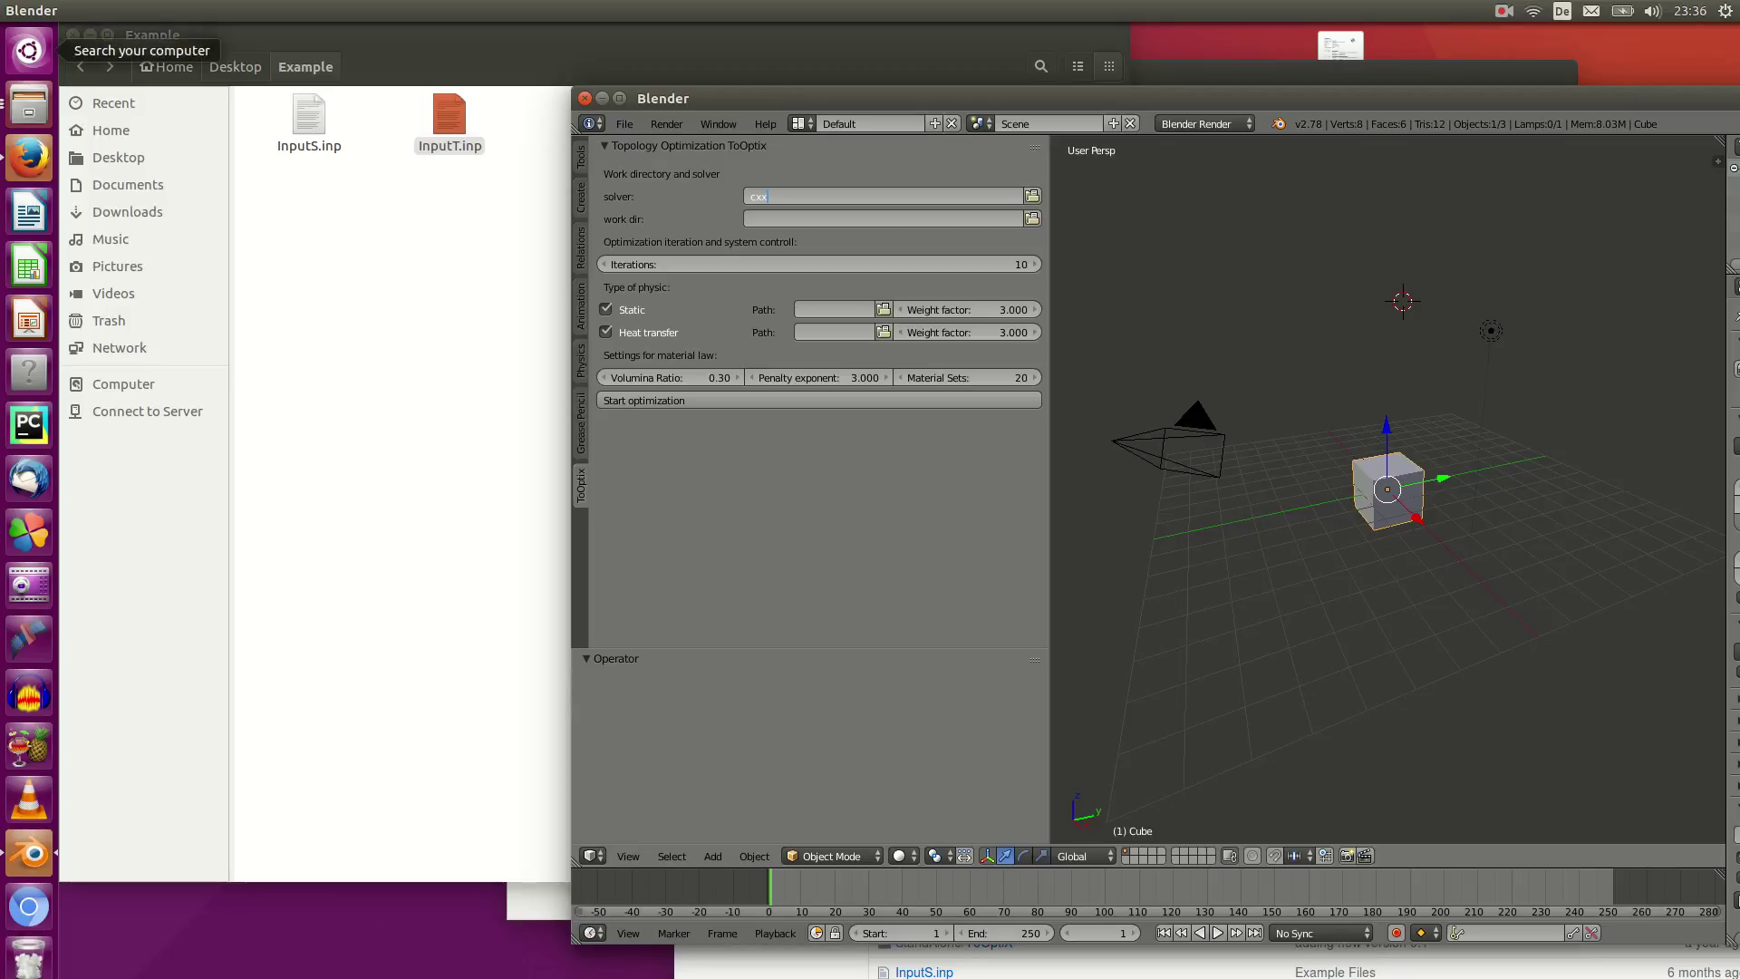
click(29, 50)
text(ter)
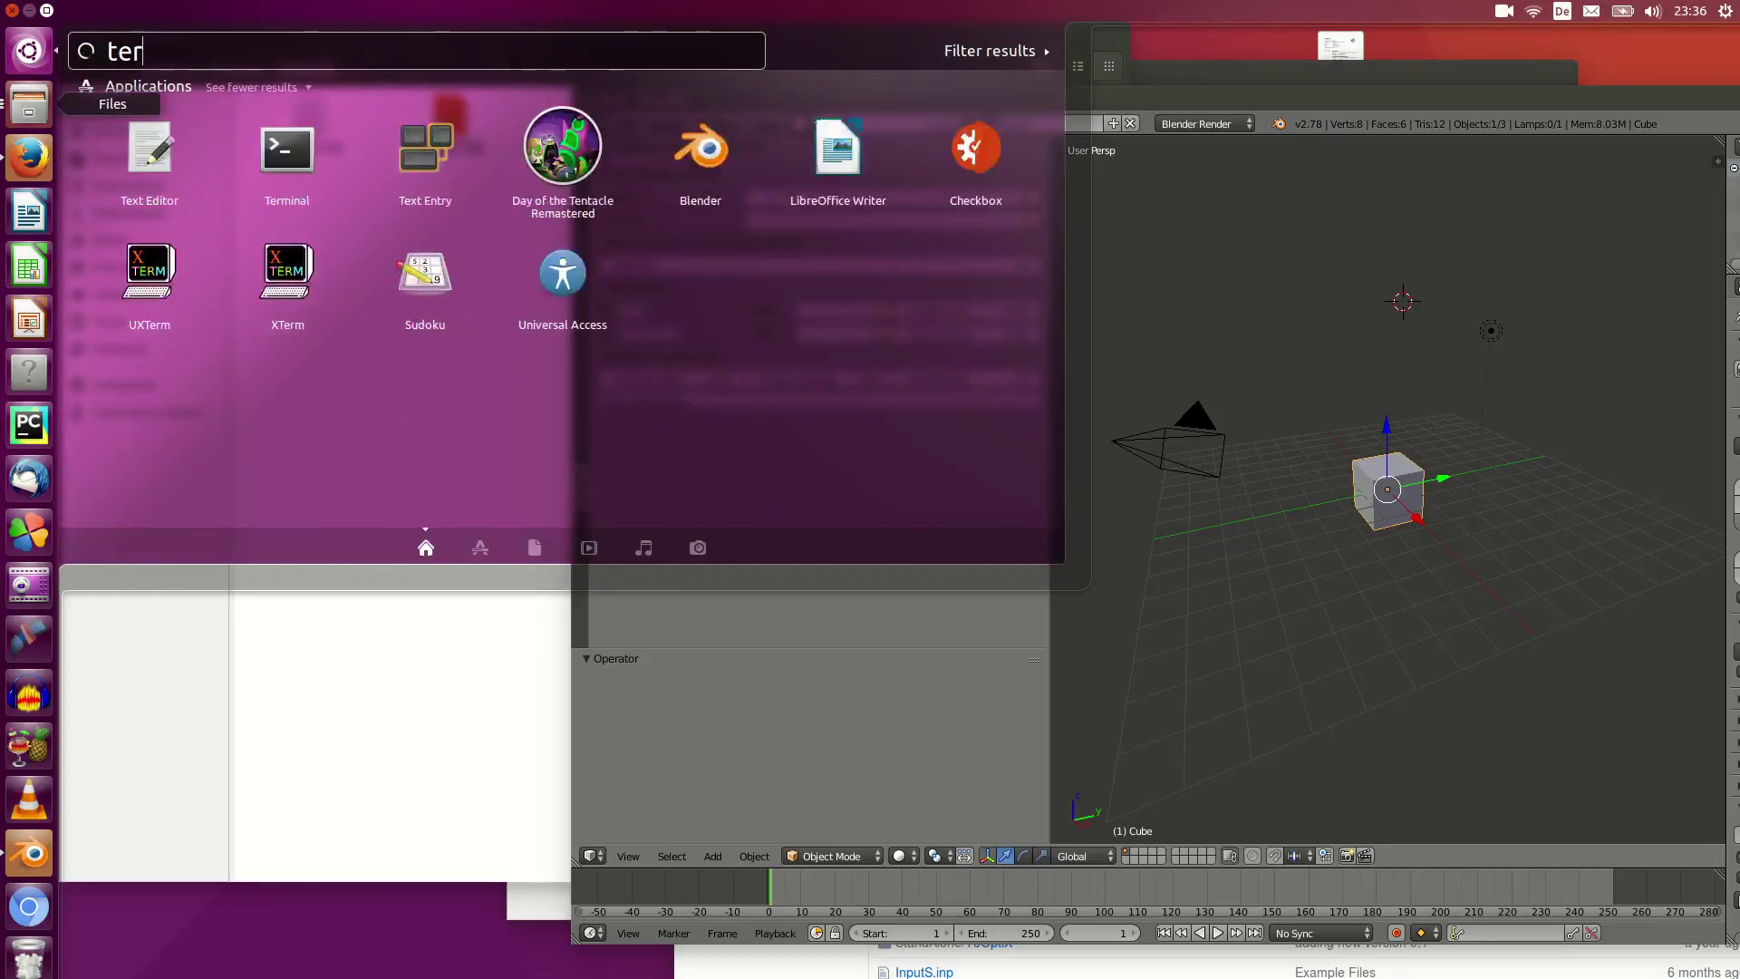
text(minal)
key(Return)
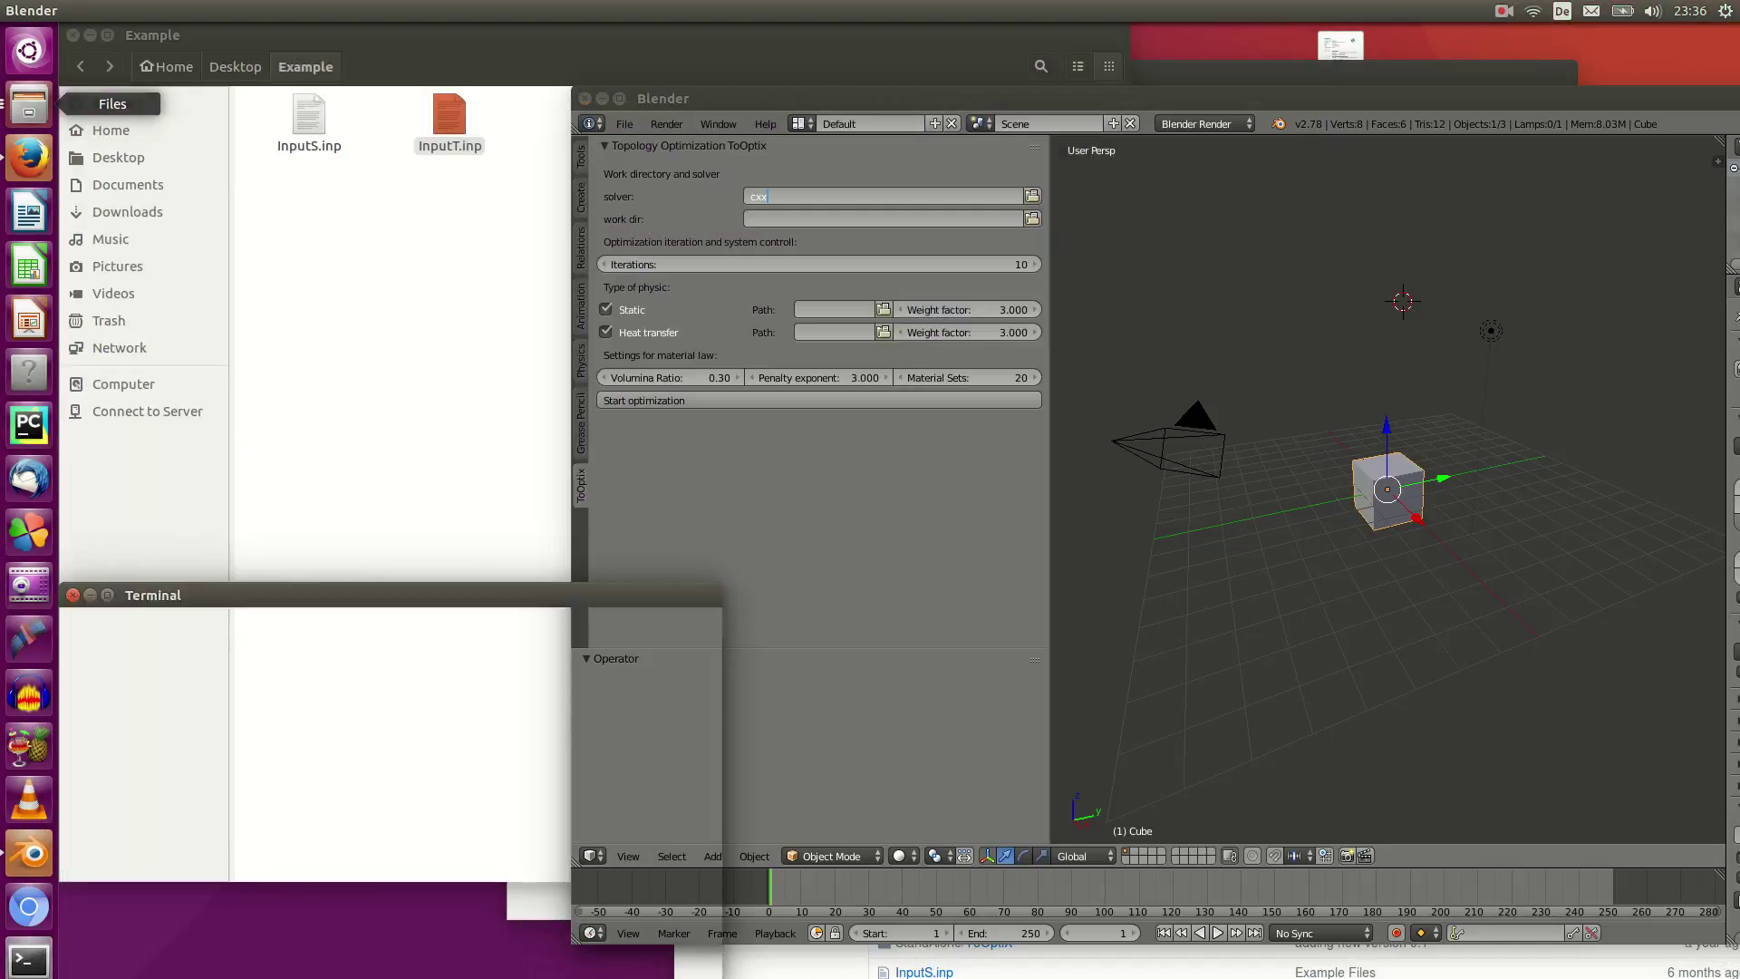
text(sudo apt-get)
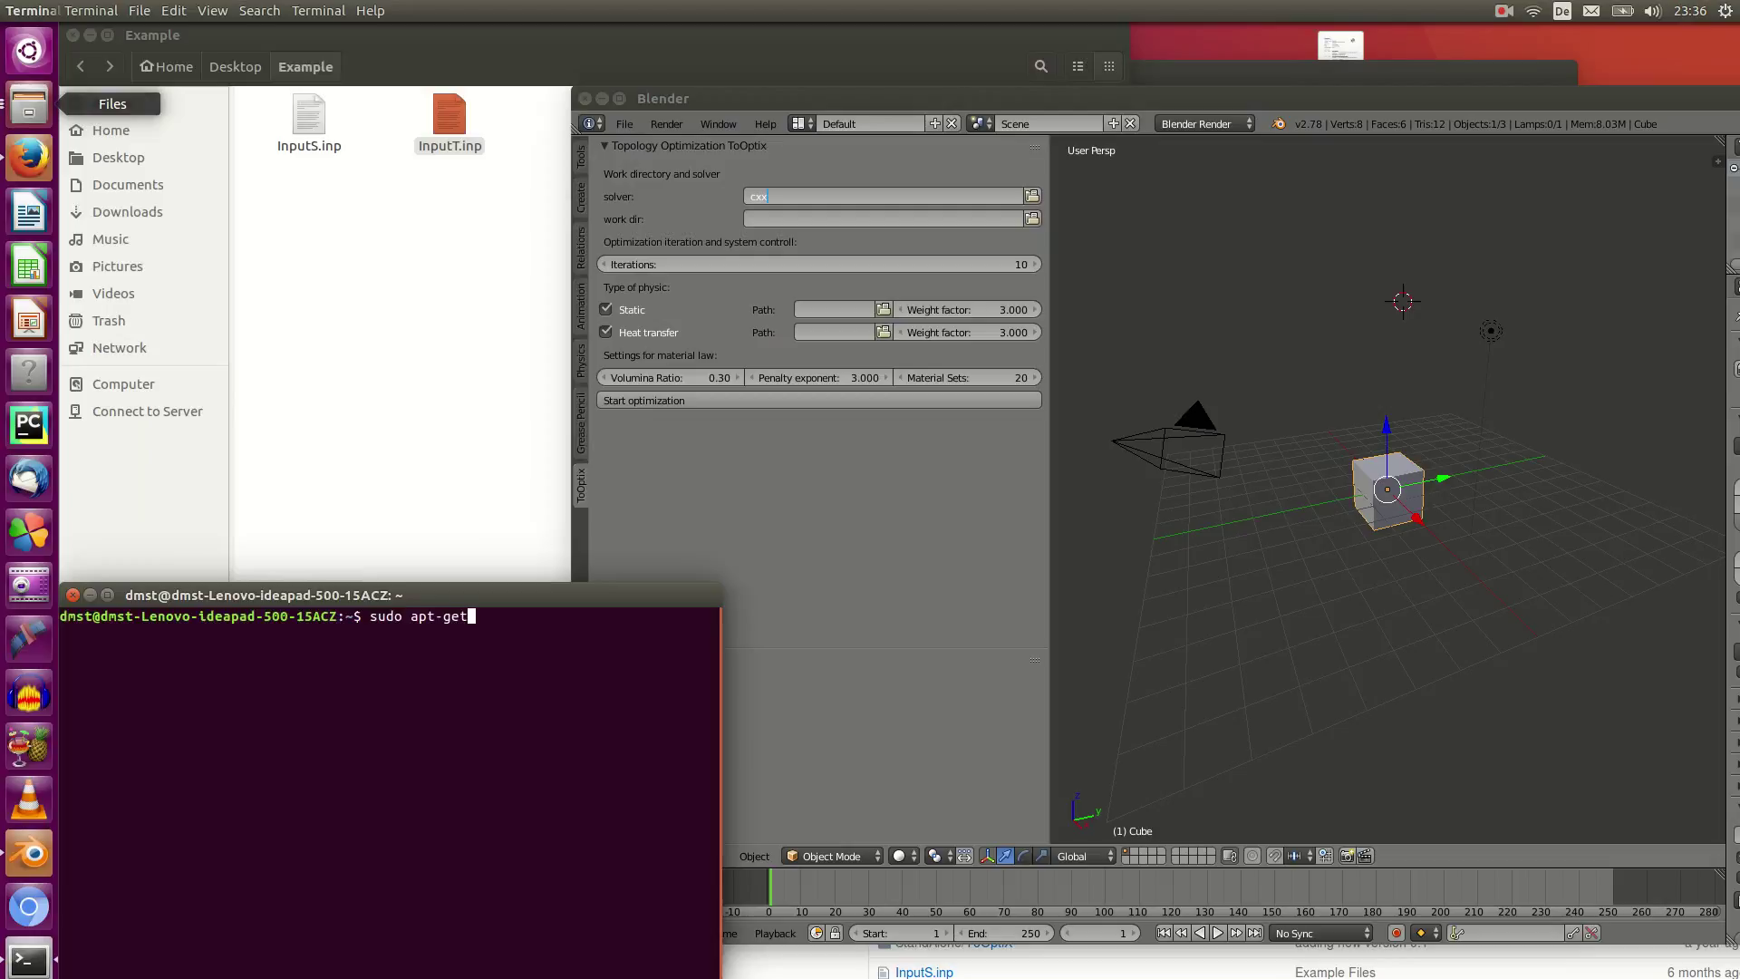
text( install ccx)
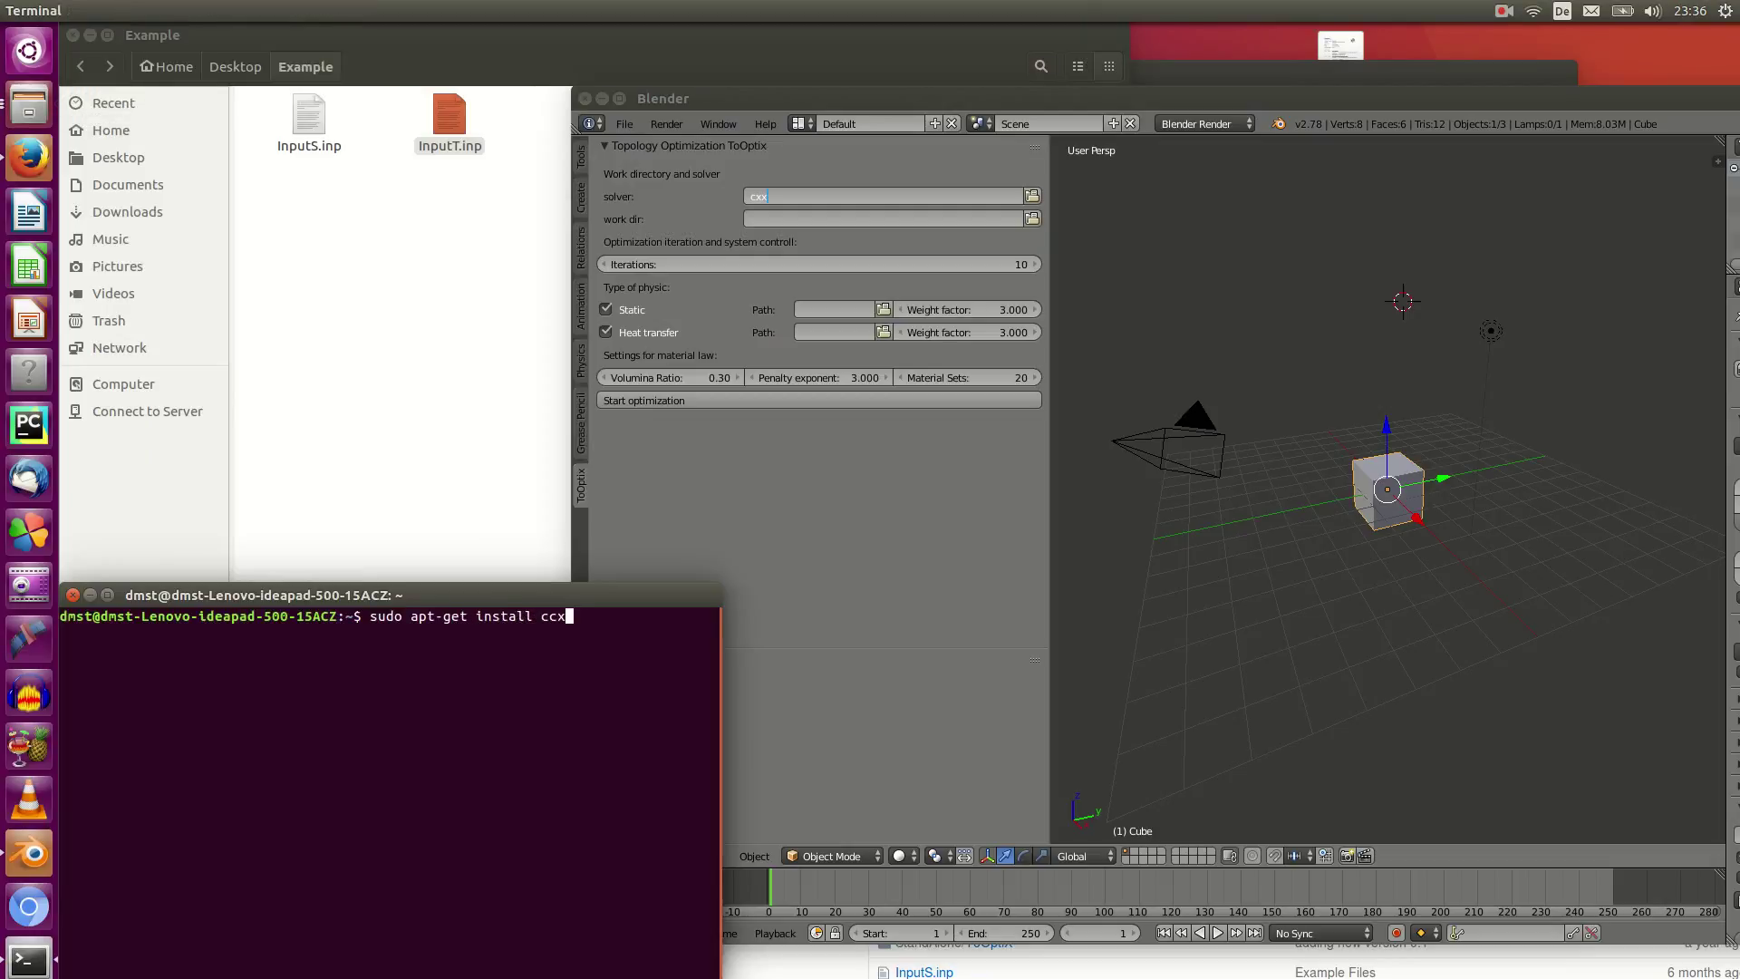
key(BackSpace)
key(BackSpace)
key(BackSpace)
key(BackSpace)
key(BackSpace)
key(BackSpace)
key(BackSpace)
key(BackSpace)
key(BackSpace)
key(BackSpace)
key(BackSpace)
key(BackSpace)
key(BackSpace)
key(BackSpace)
key(BackSpace)
key(BackSpace)
key(BackSpace)
key(BackSpace)
key(BackSpace)
key(BackSpace)
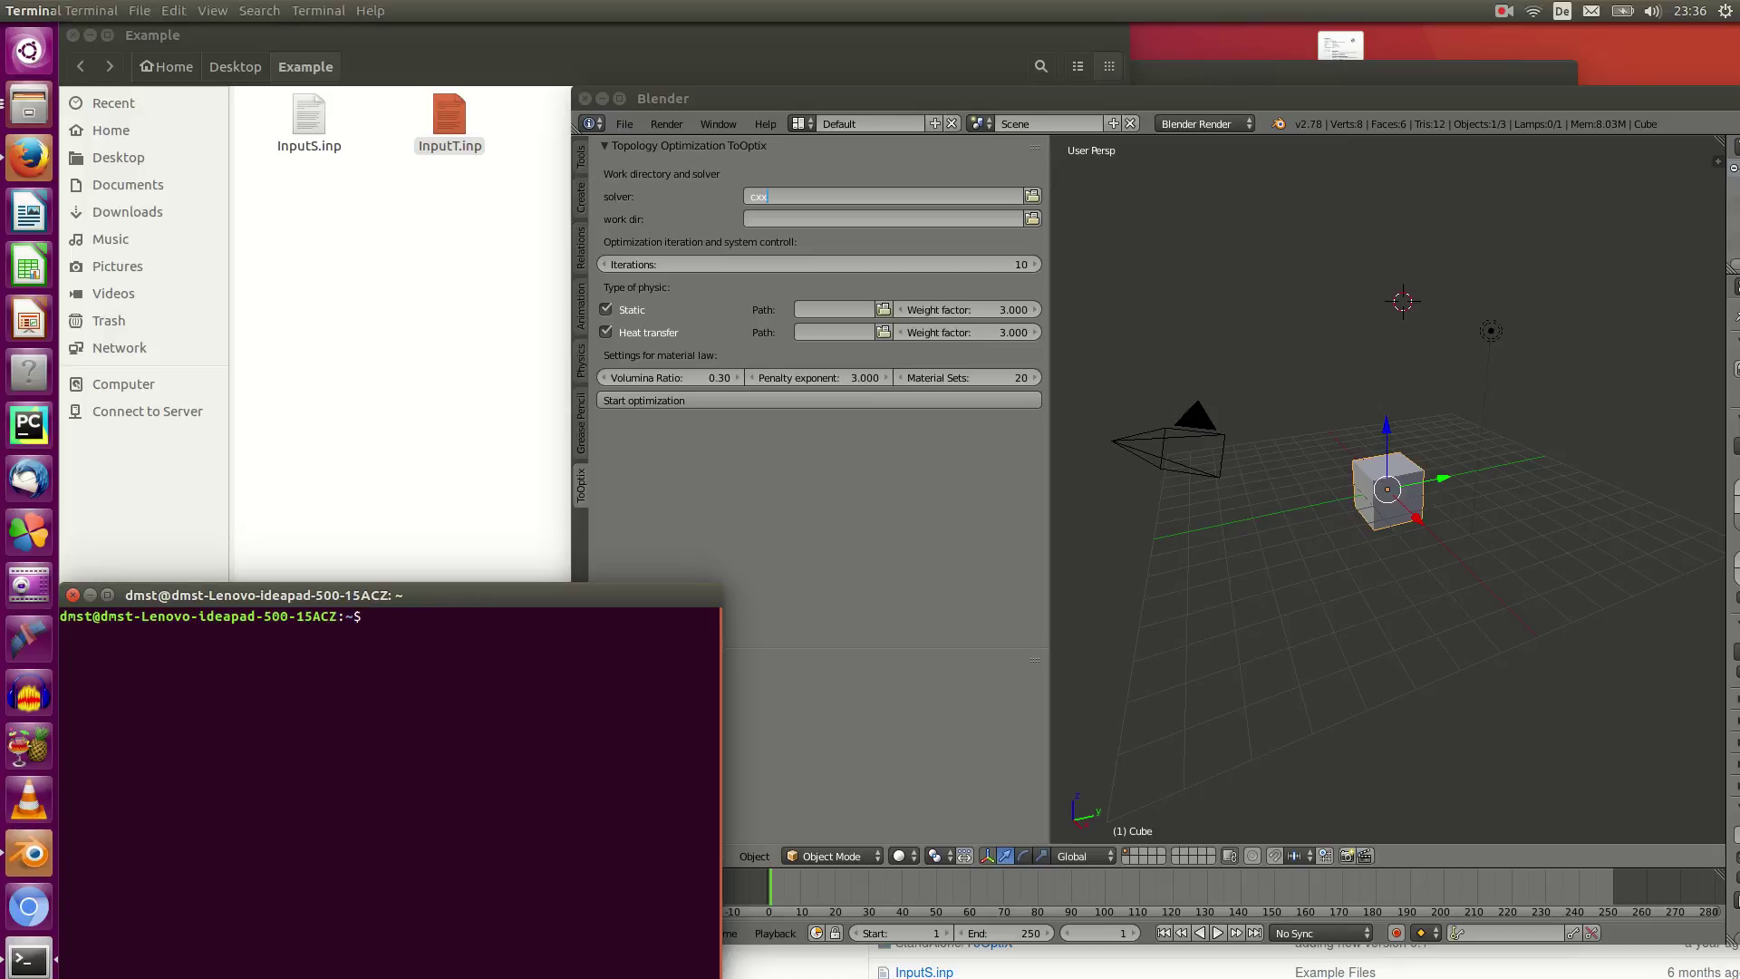
Open the Synaptic Package Manager and authenticate with the account password.
key(super)
text(synam)
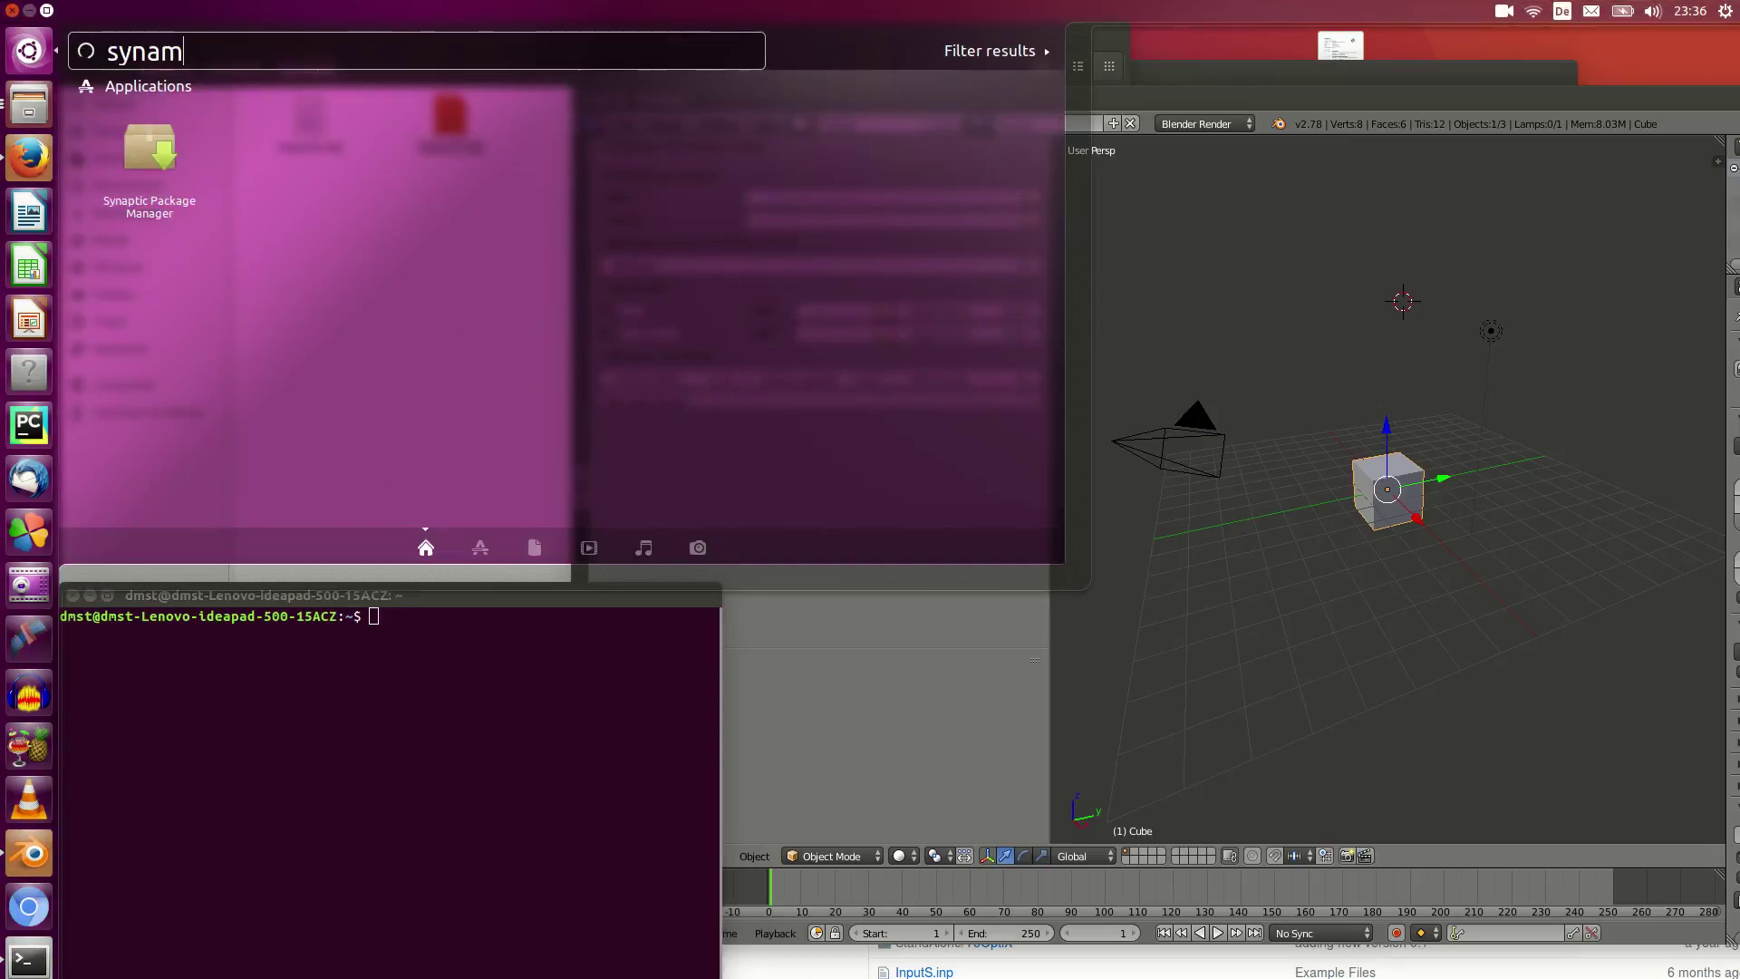
key(BackSpace)
key(super)
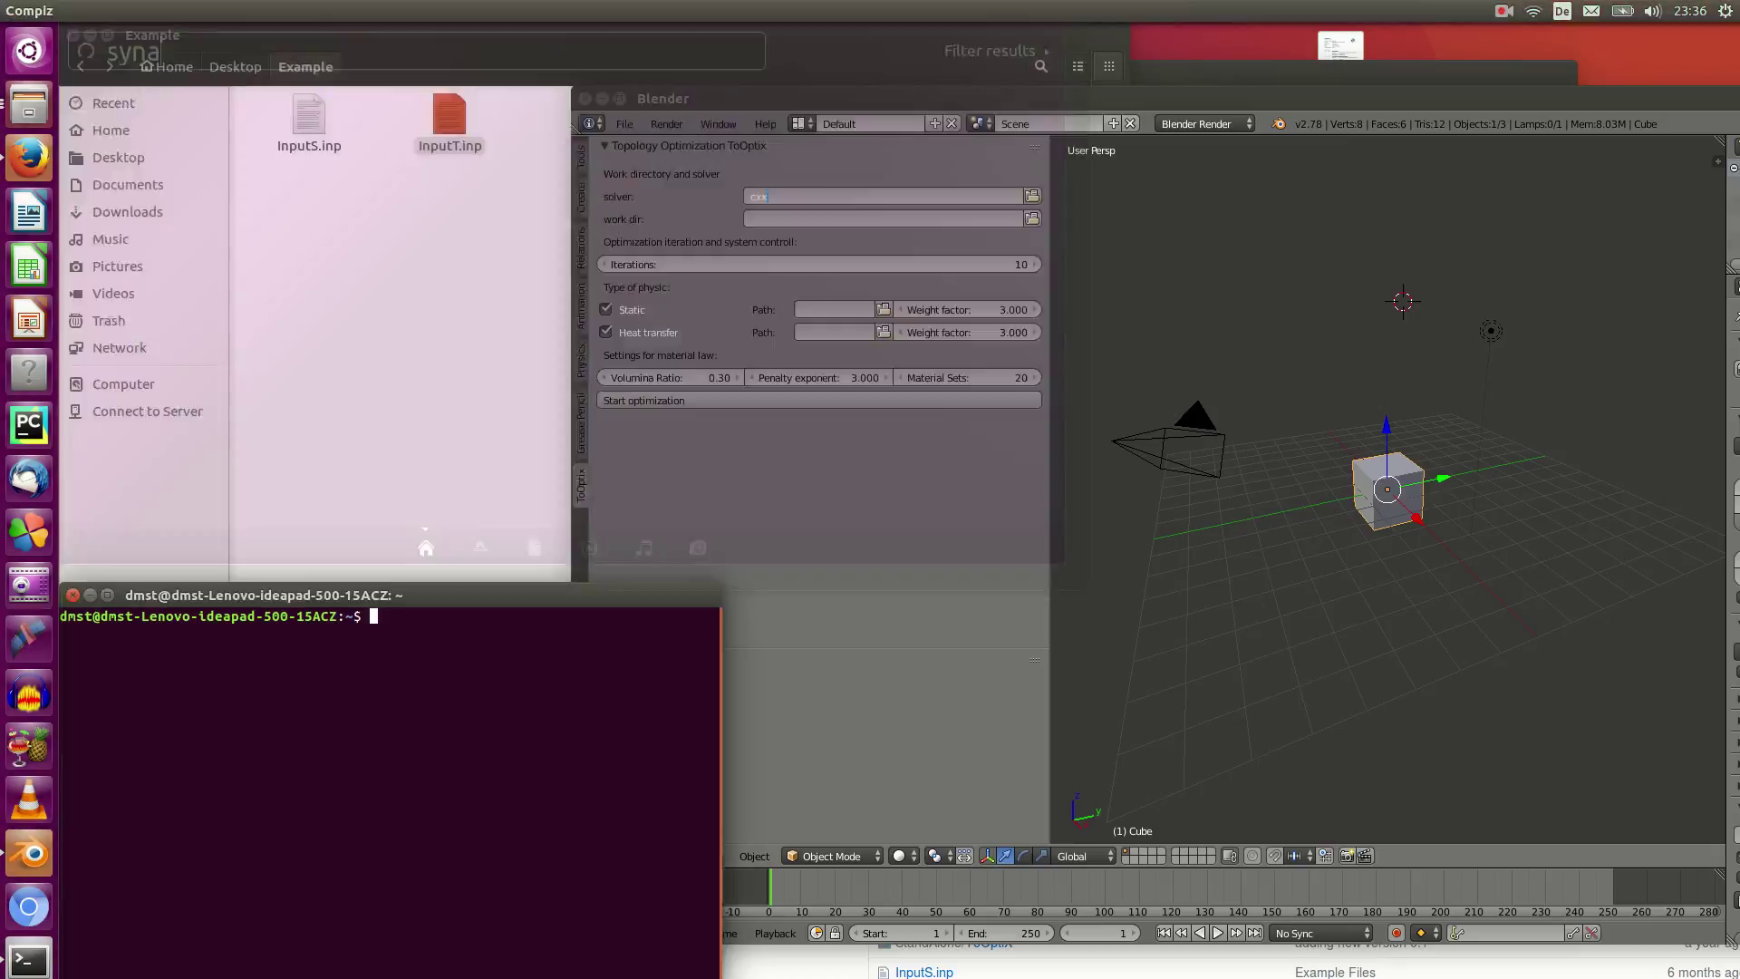
text(••)
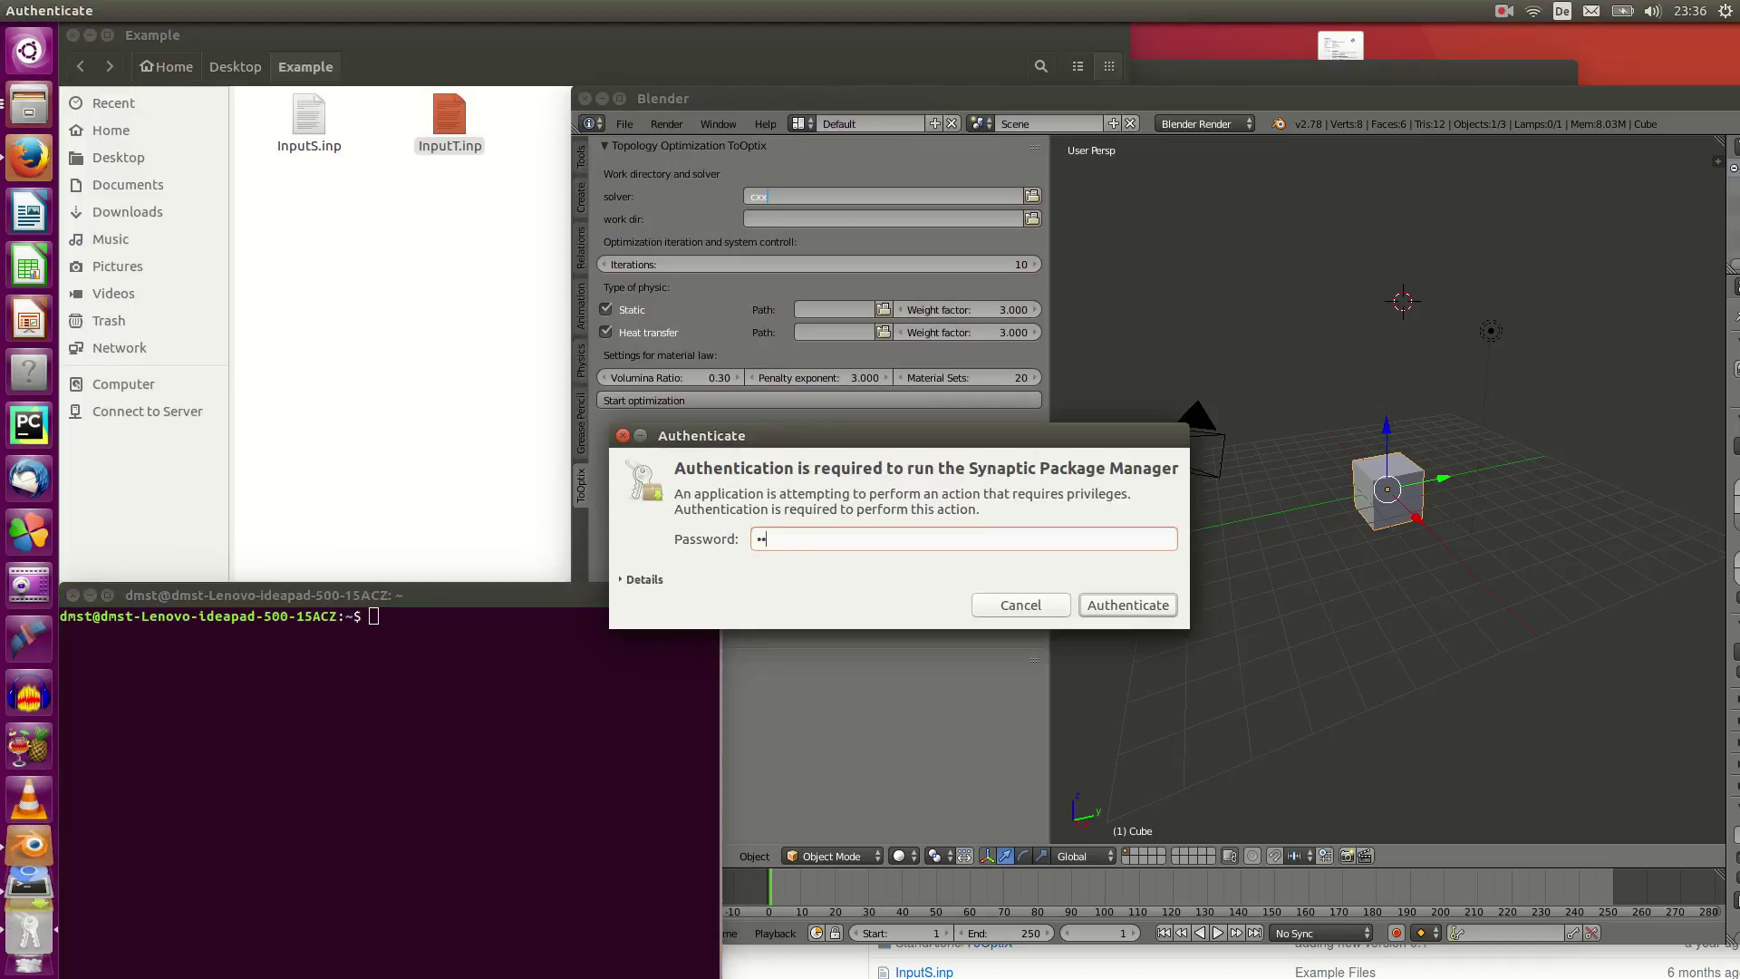
text(••••••)
key(Return)
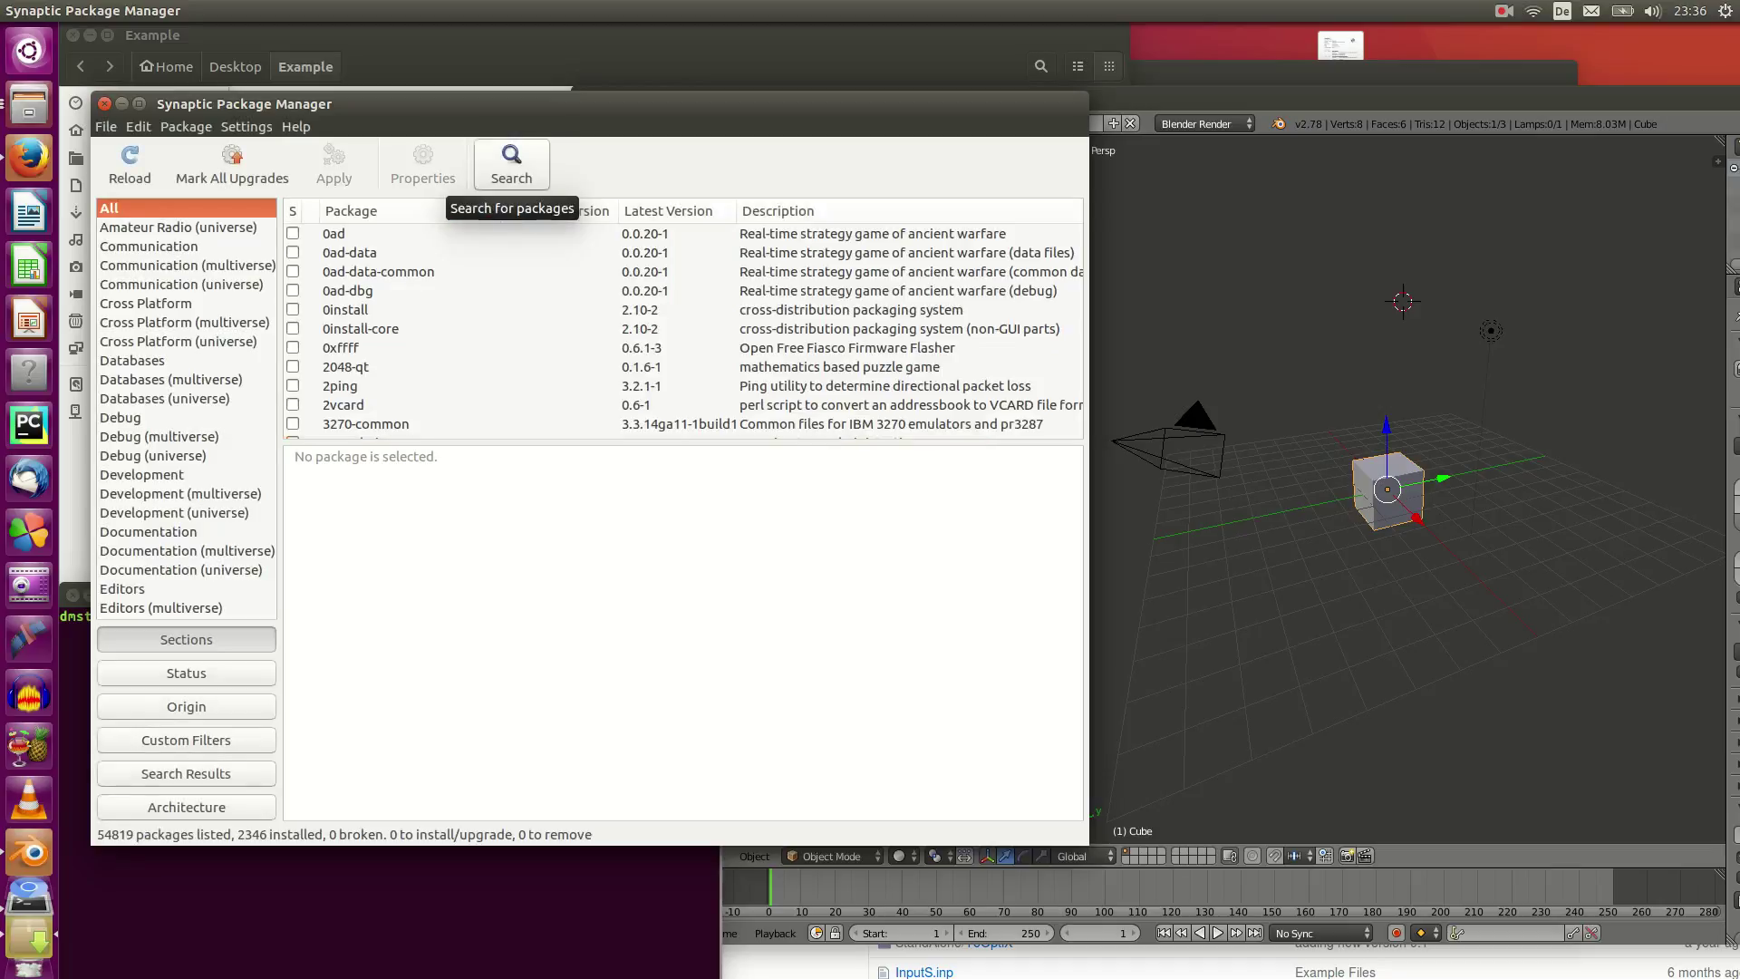
Search the available packages for ccx, and close the package manager and the terminal.
click(513, 163)
text(ccx)
key(Return)
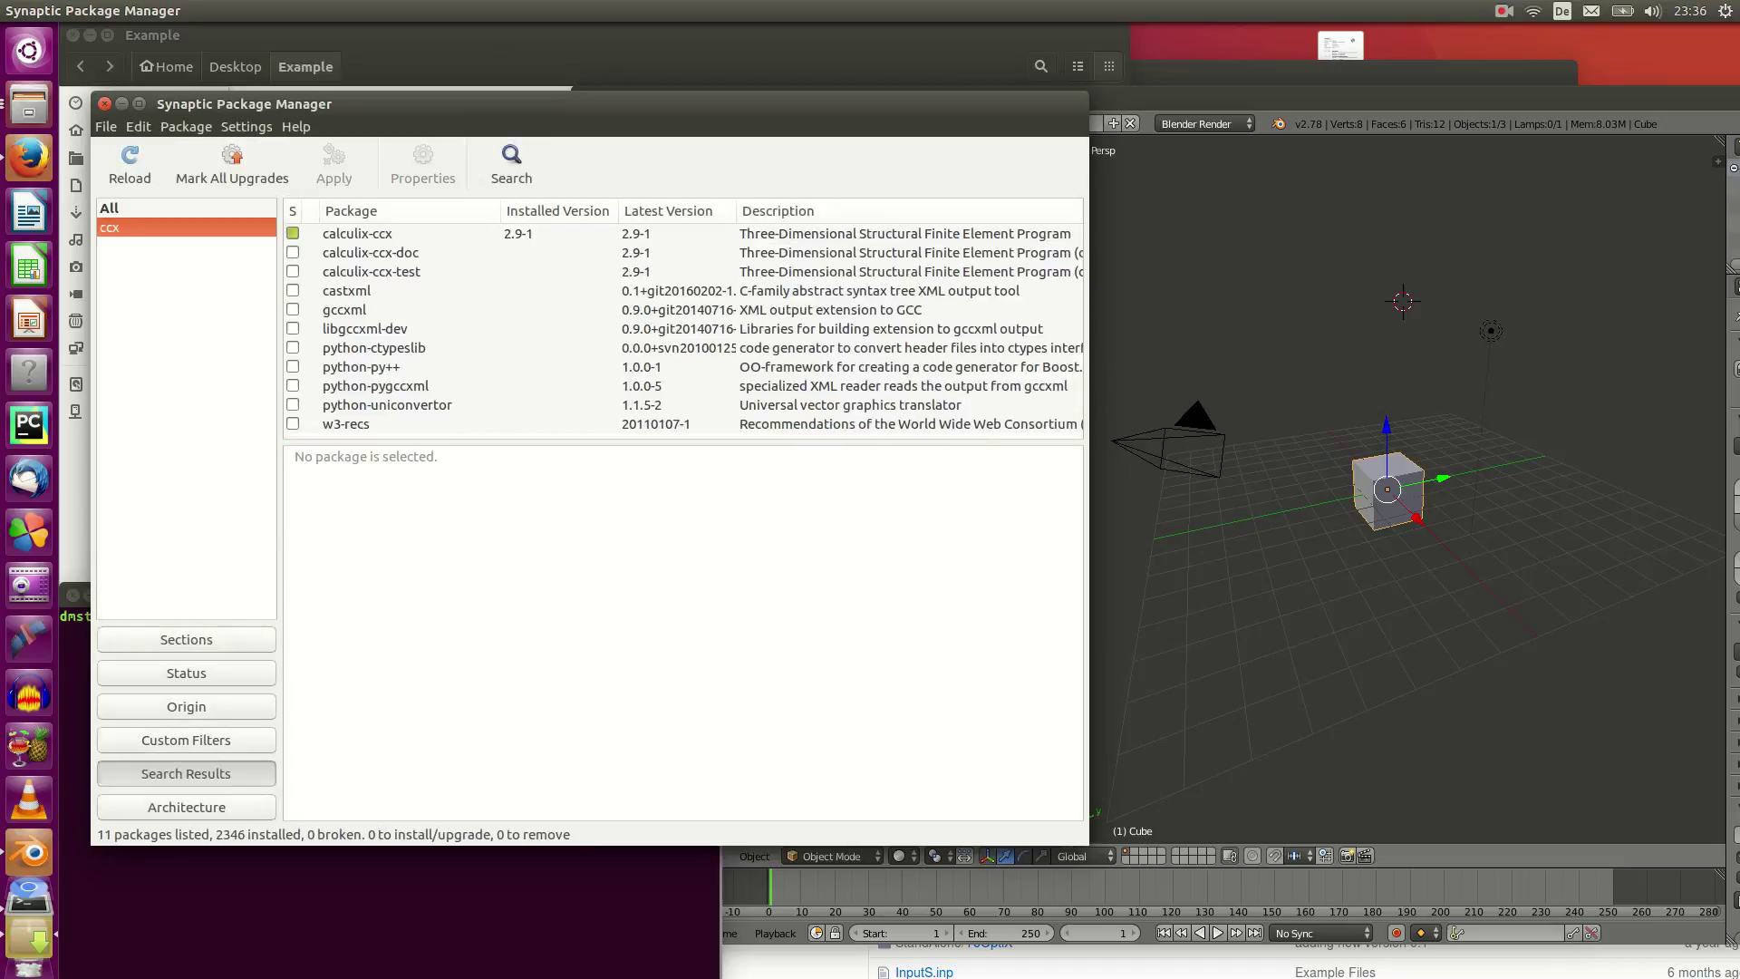
key(alt+F4)
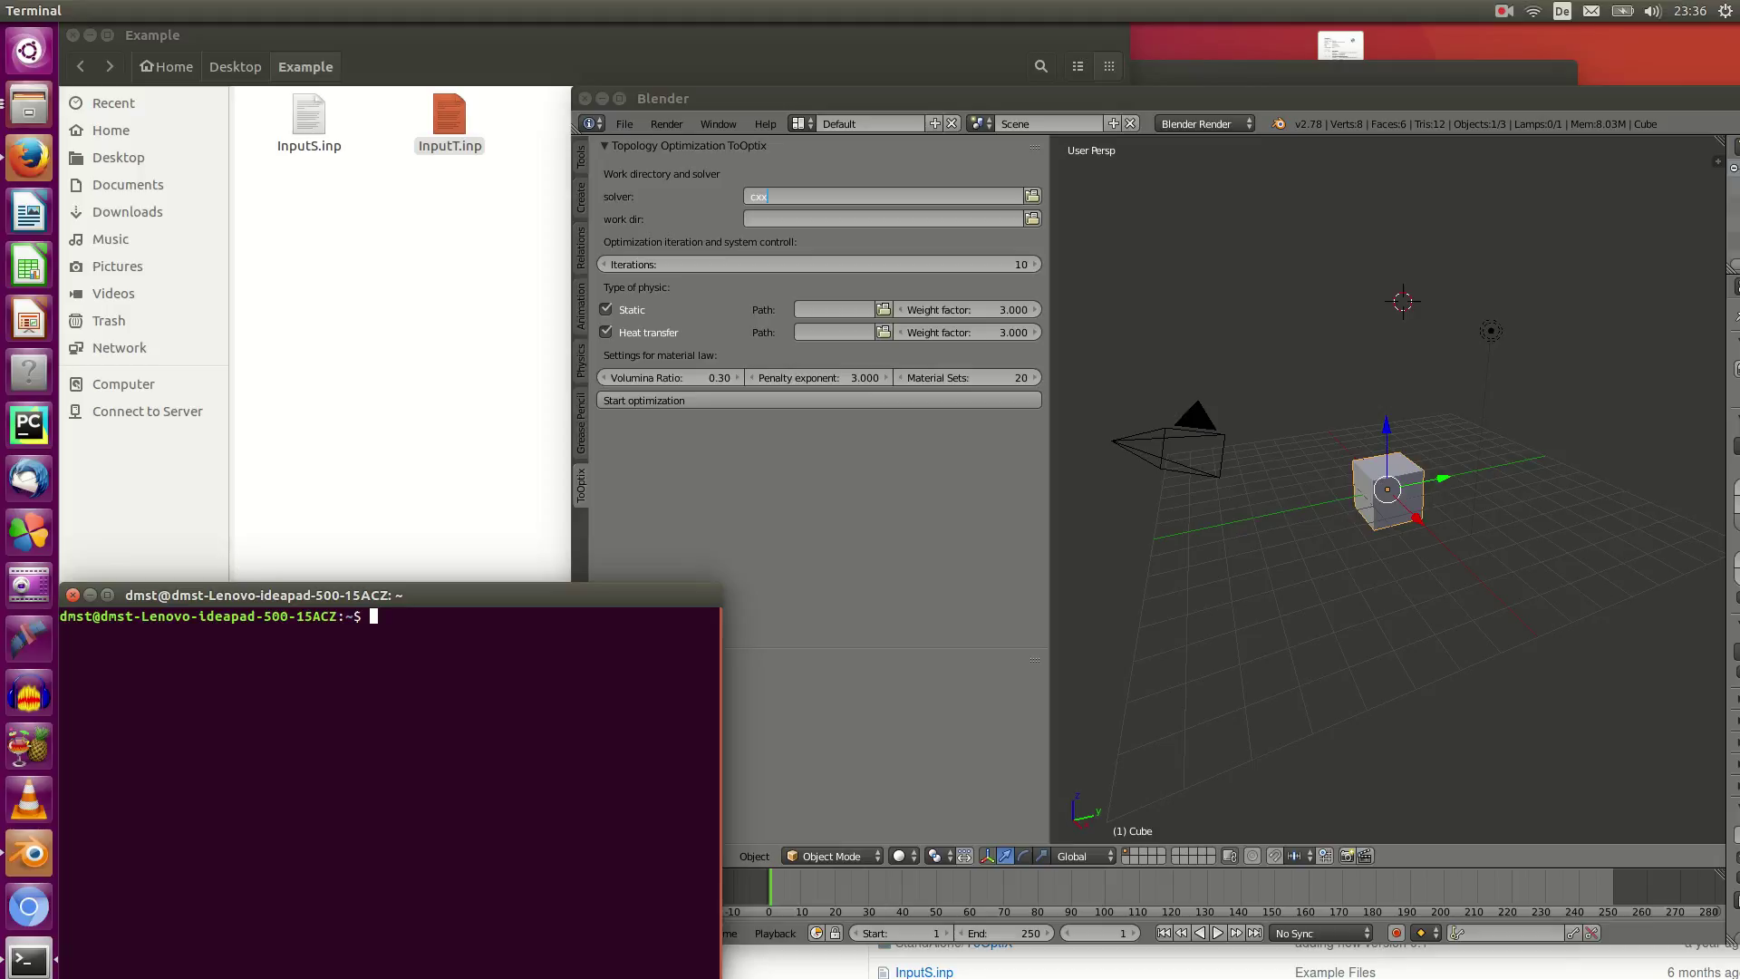
click(73, 594)
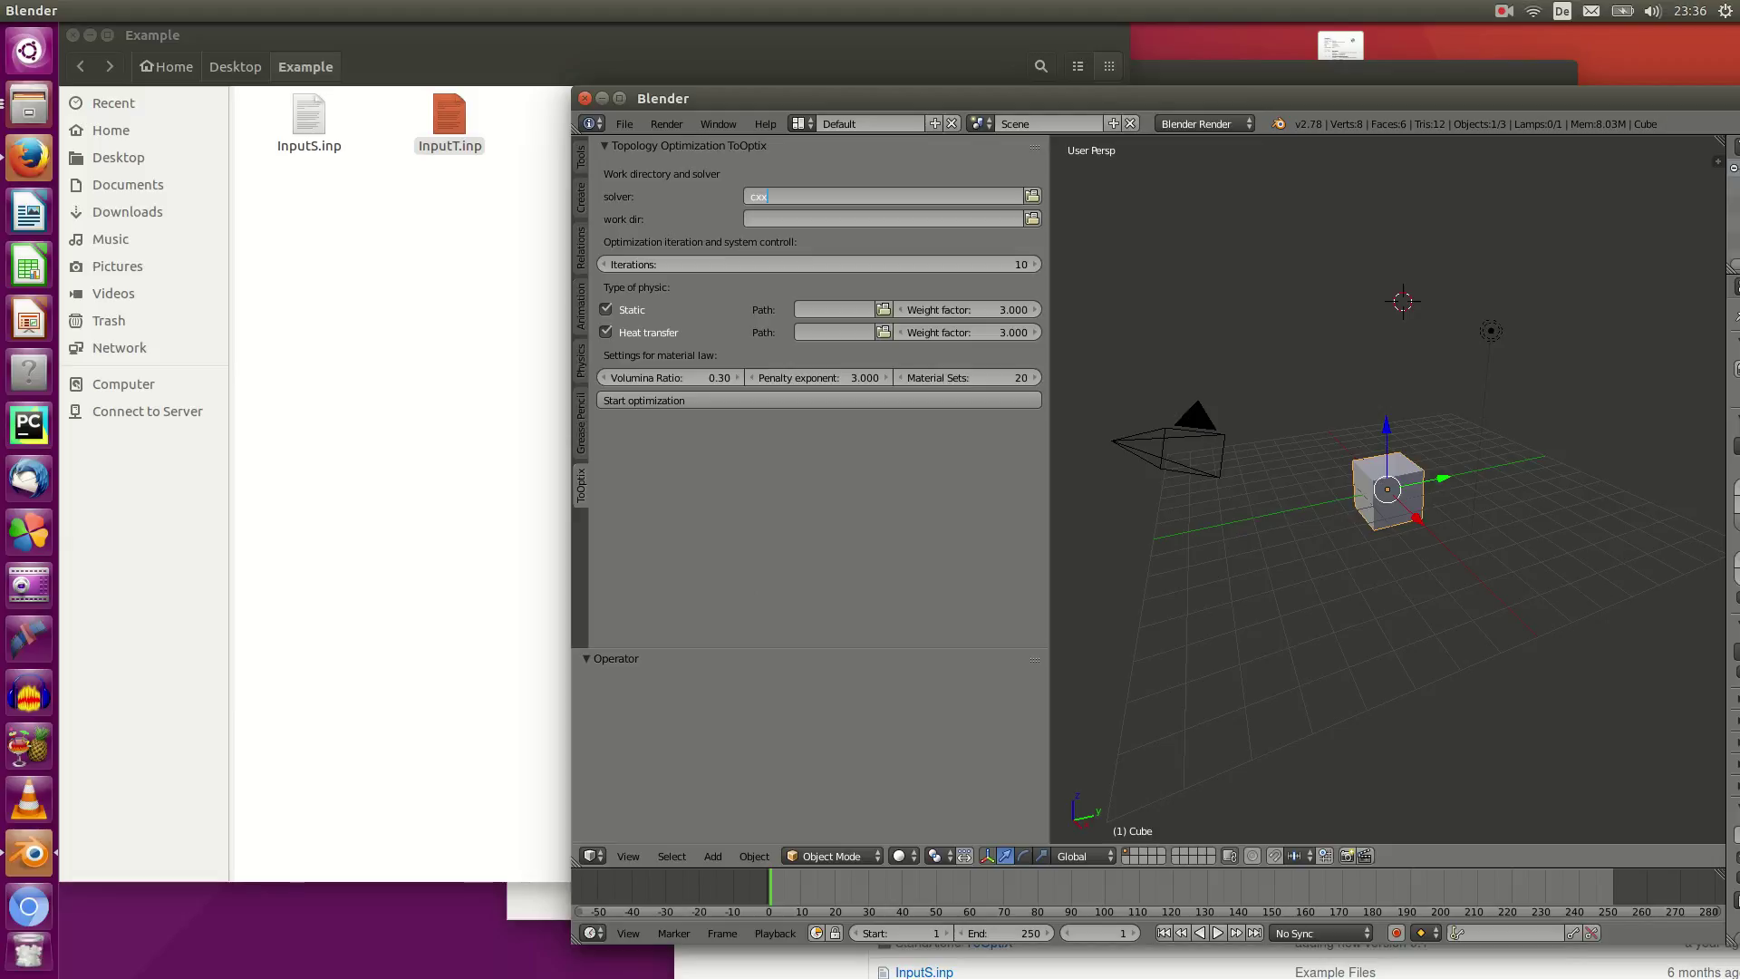
Set the ToOptix work directory to the Example folder on the desktop.
click(751, 219)
click(1032, 218)
click(623, 316)
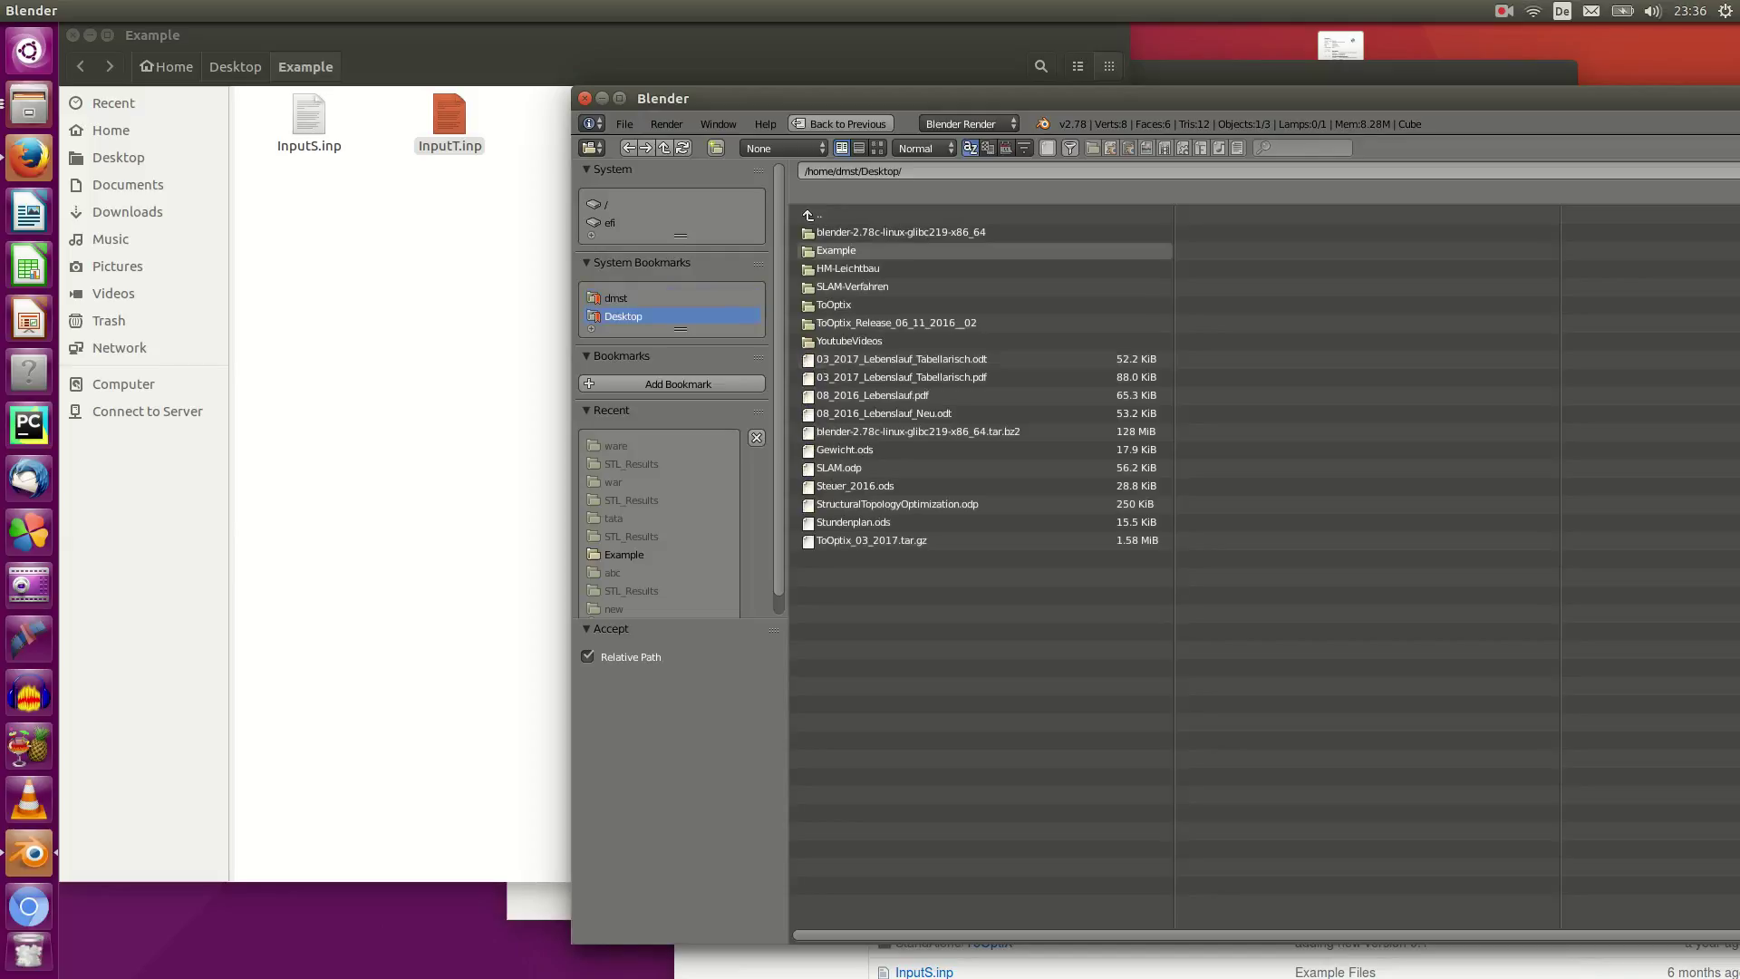
click(835, 250)
key(Return)
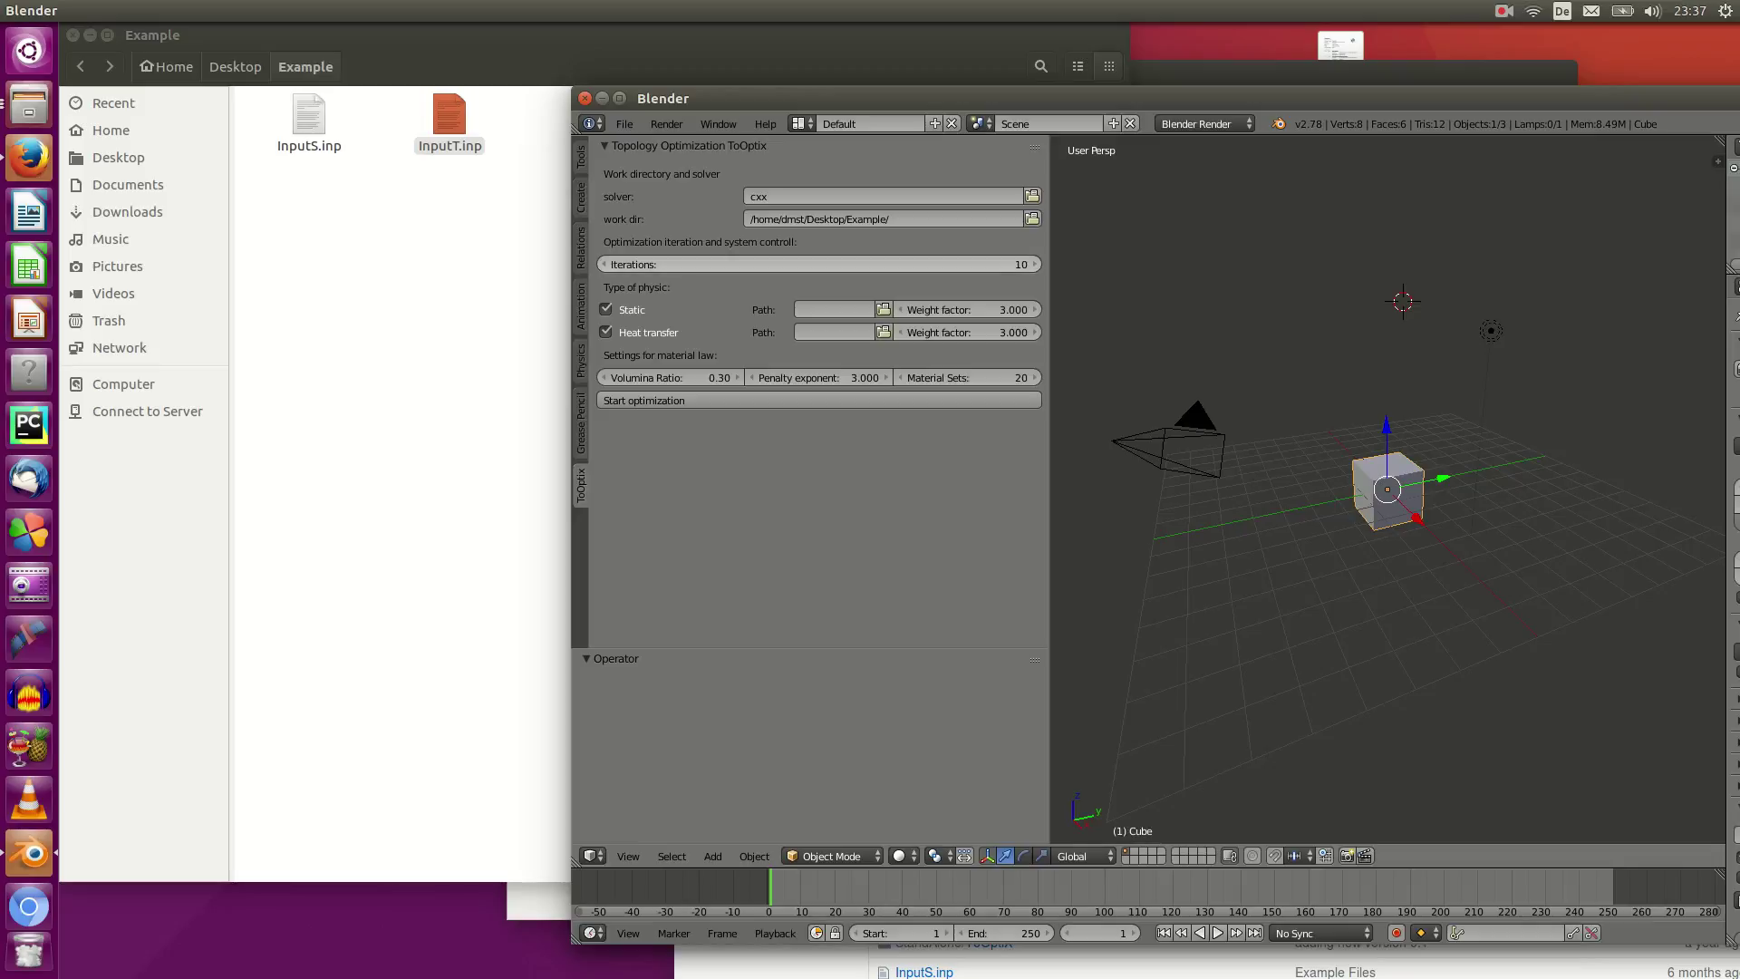
Set the number of optimization iterations to 7.
click(623, 264)
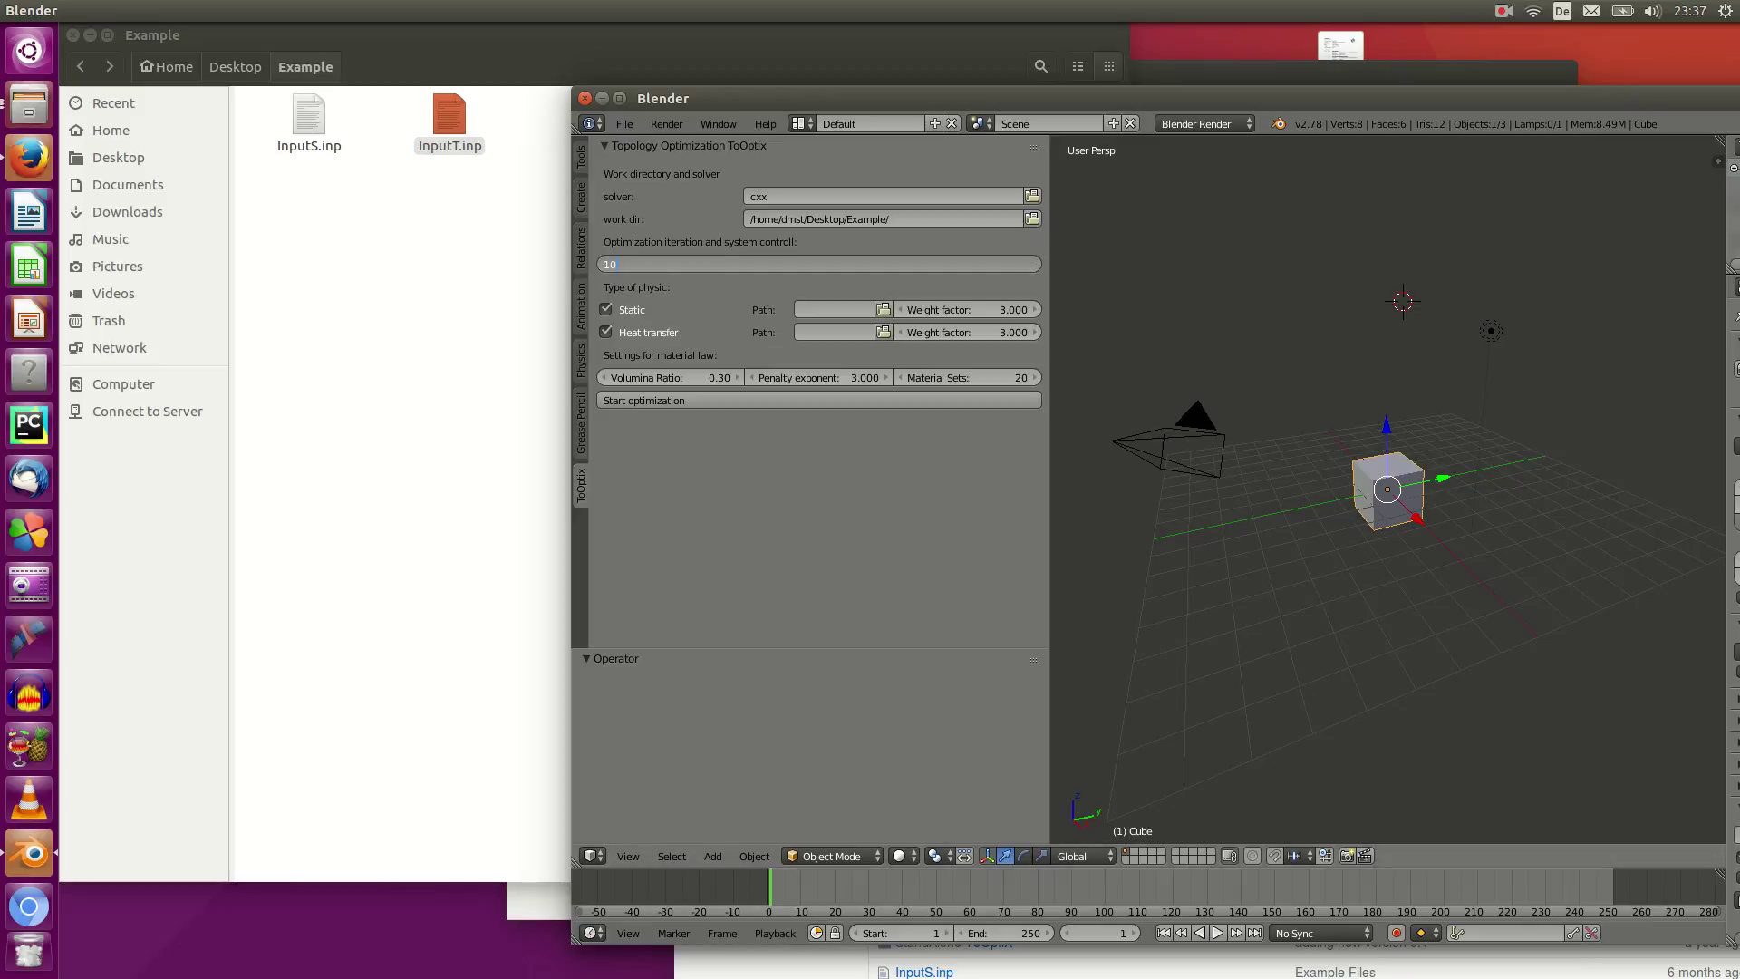
text(1)
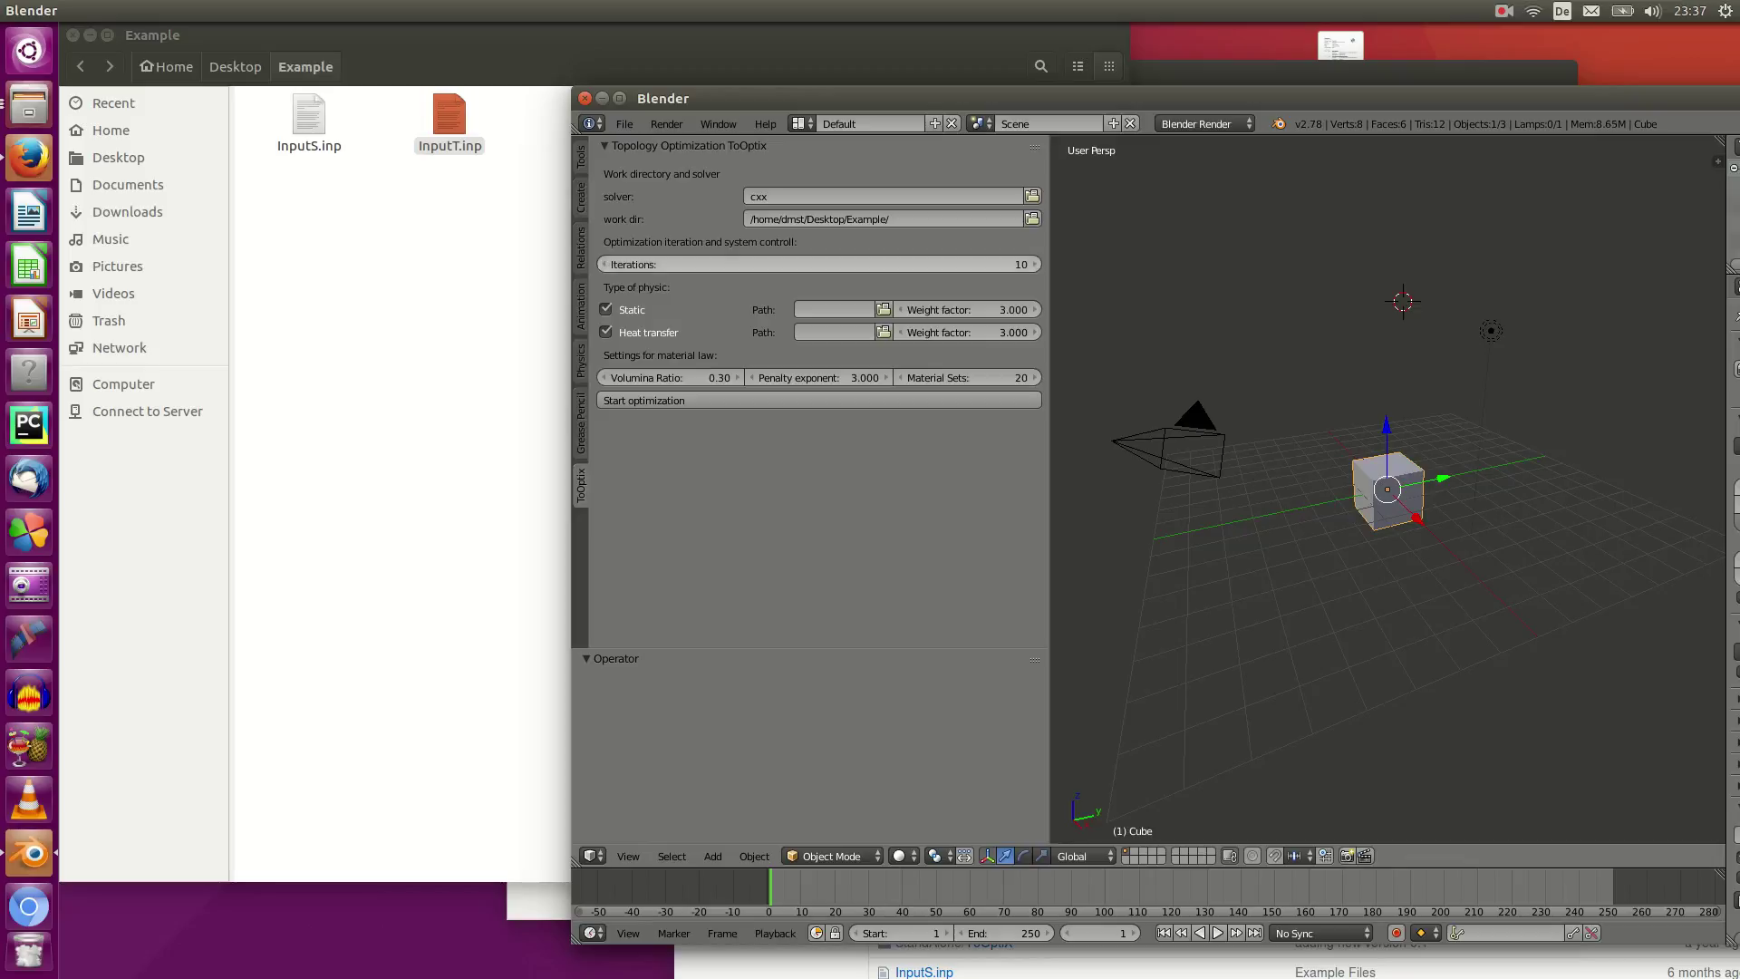
key(Return)
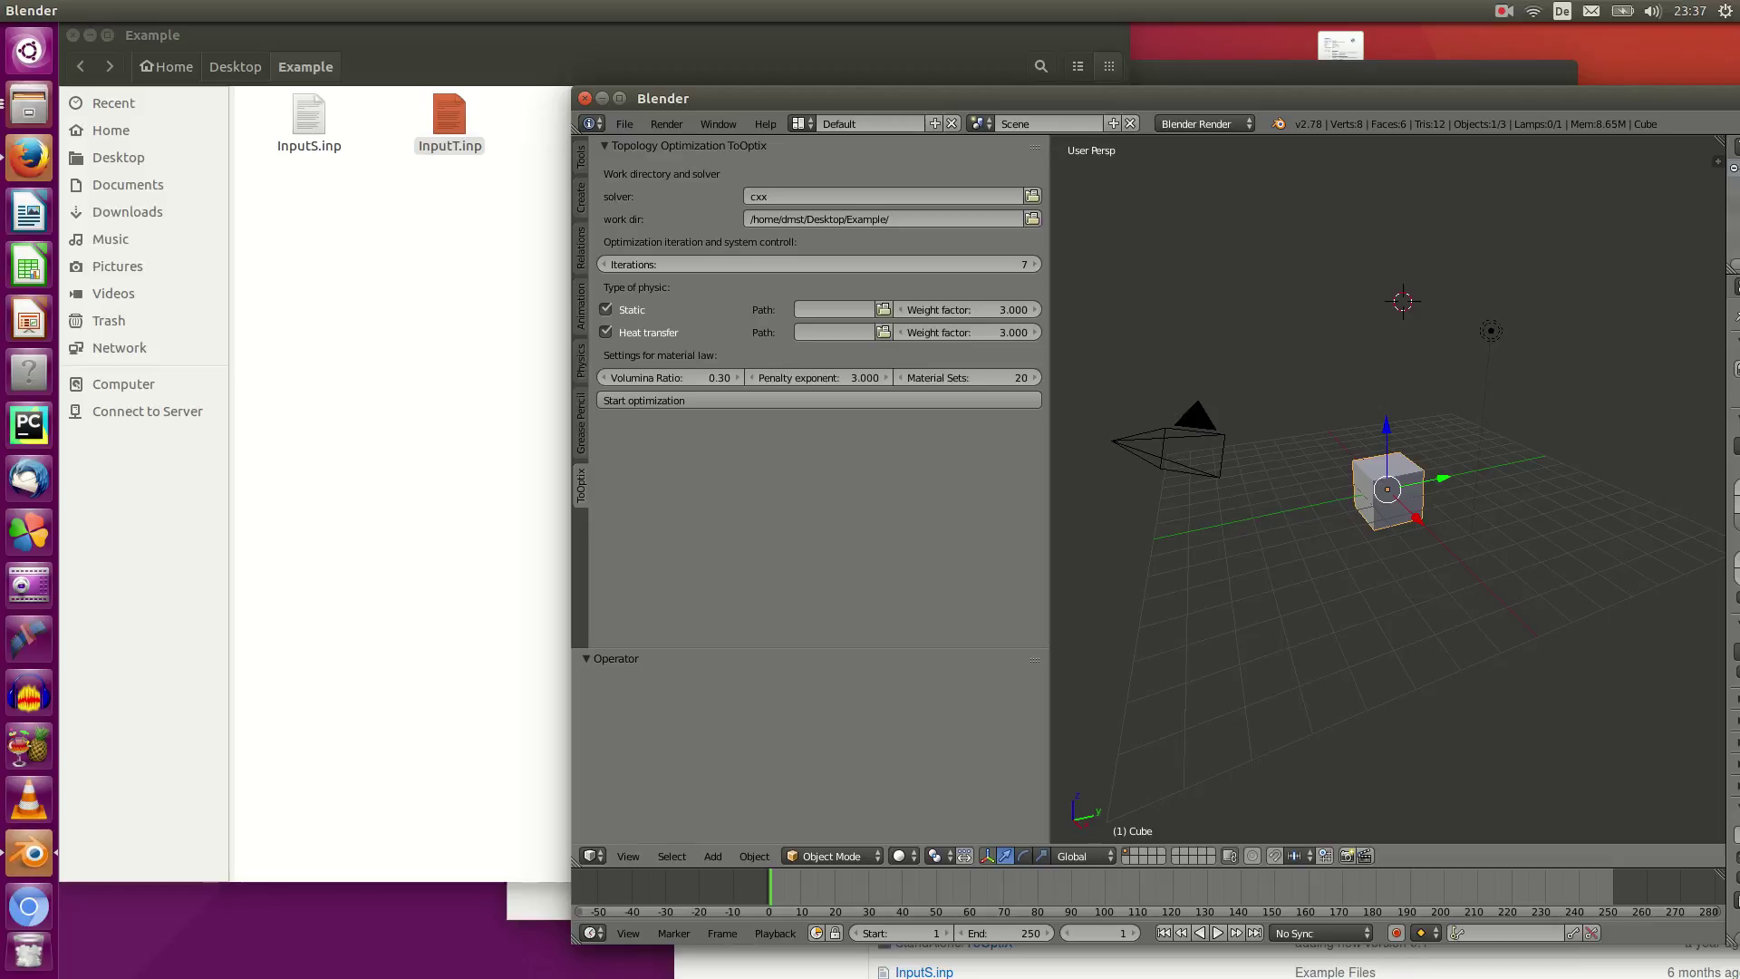
Disable the heat transfer physics and set the static path to InputS.inp in the desktop's Example folder.
click(605, 332)
click(884, 310)
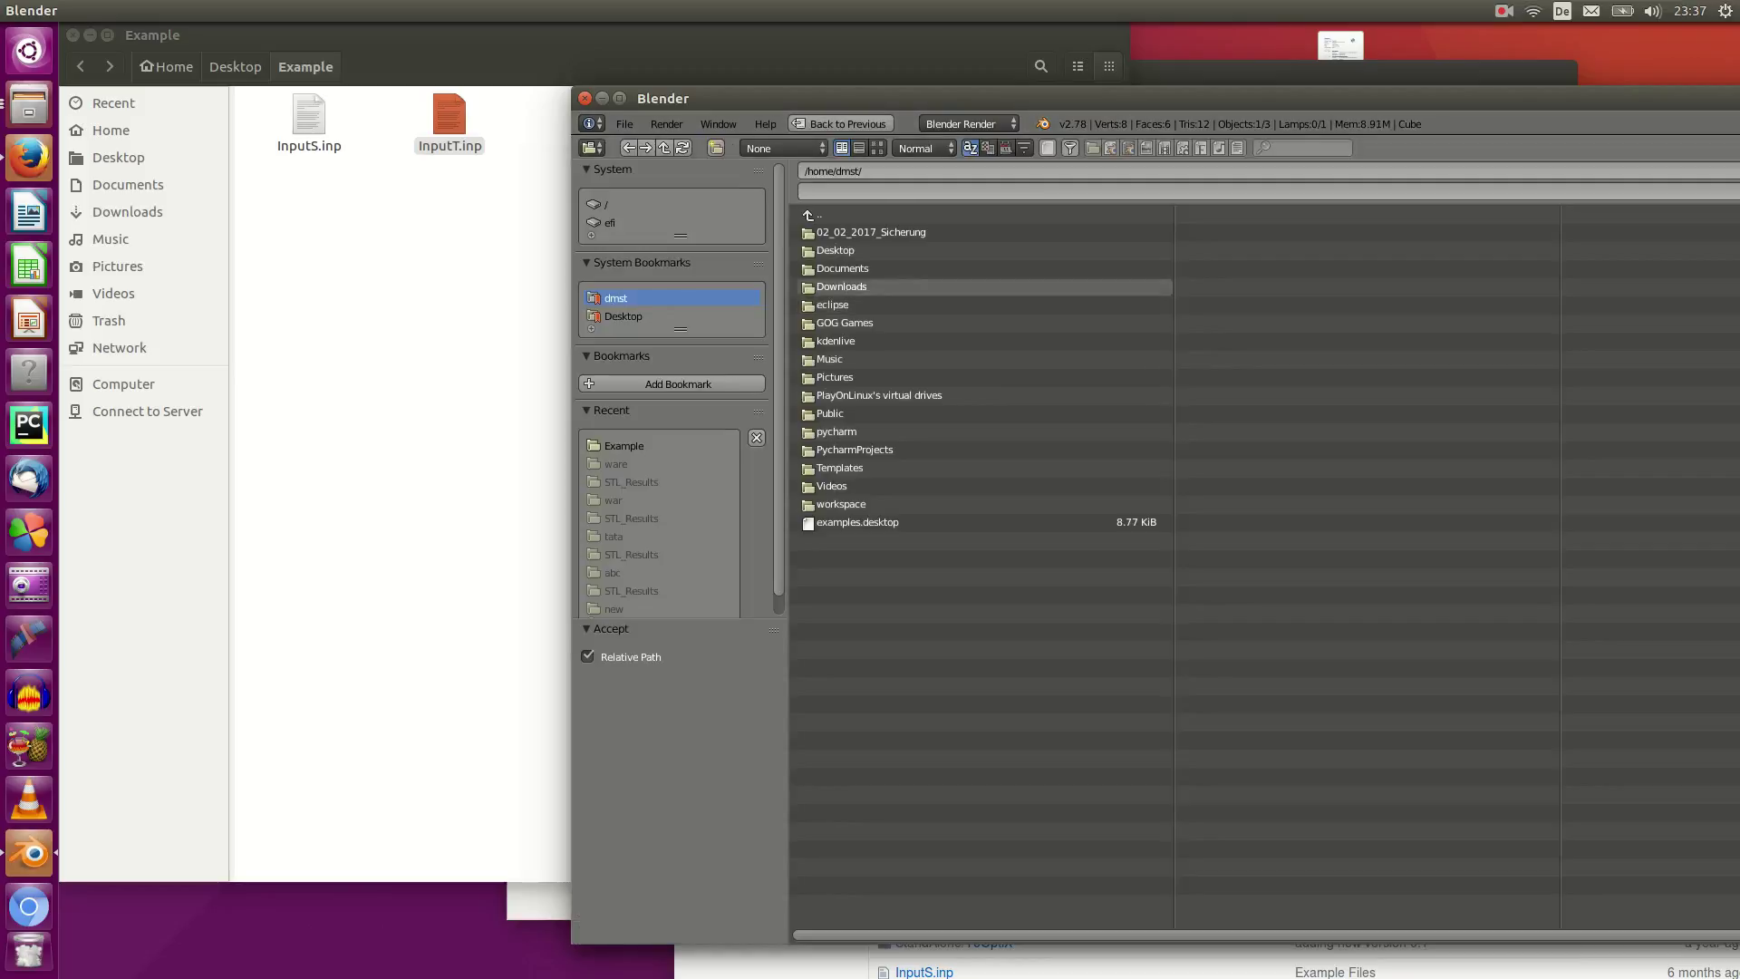
click(835, 250)
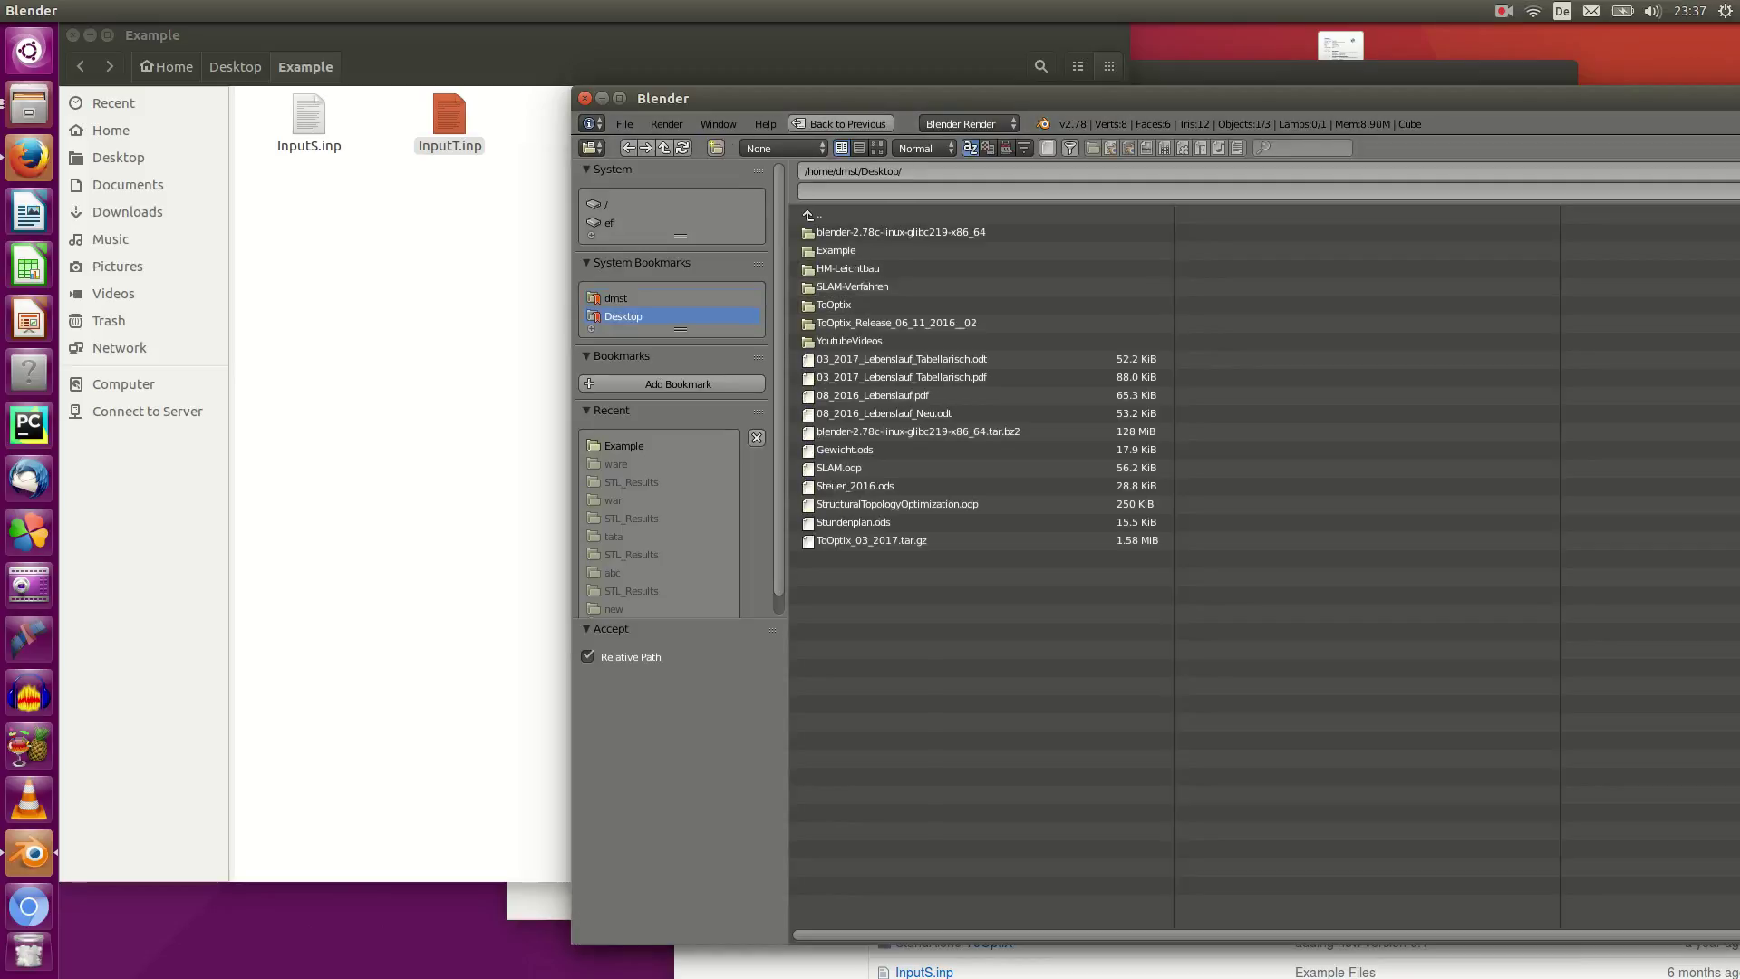
click(839, 250)
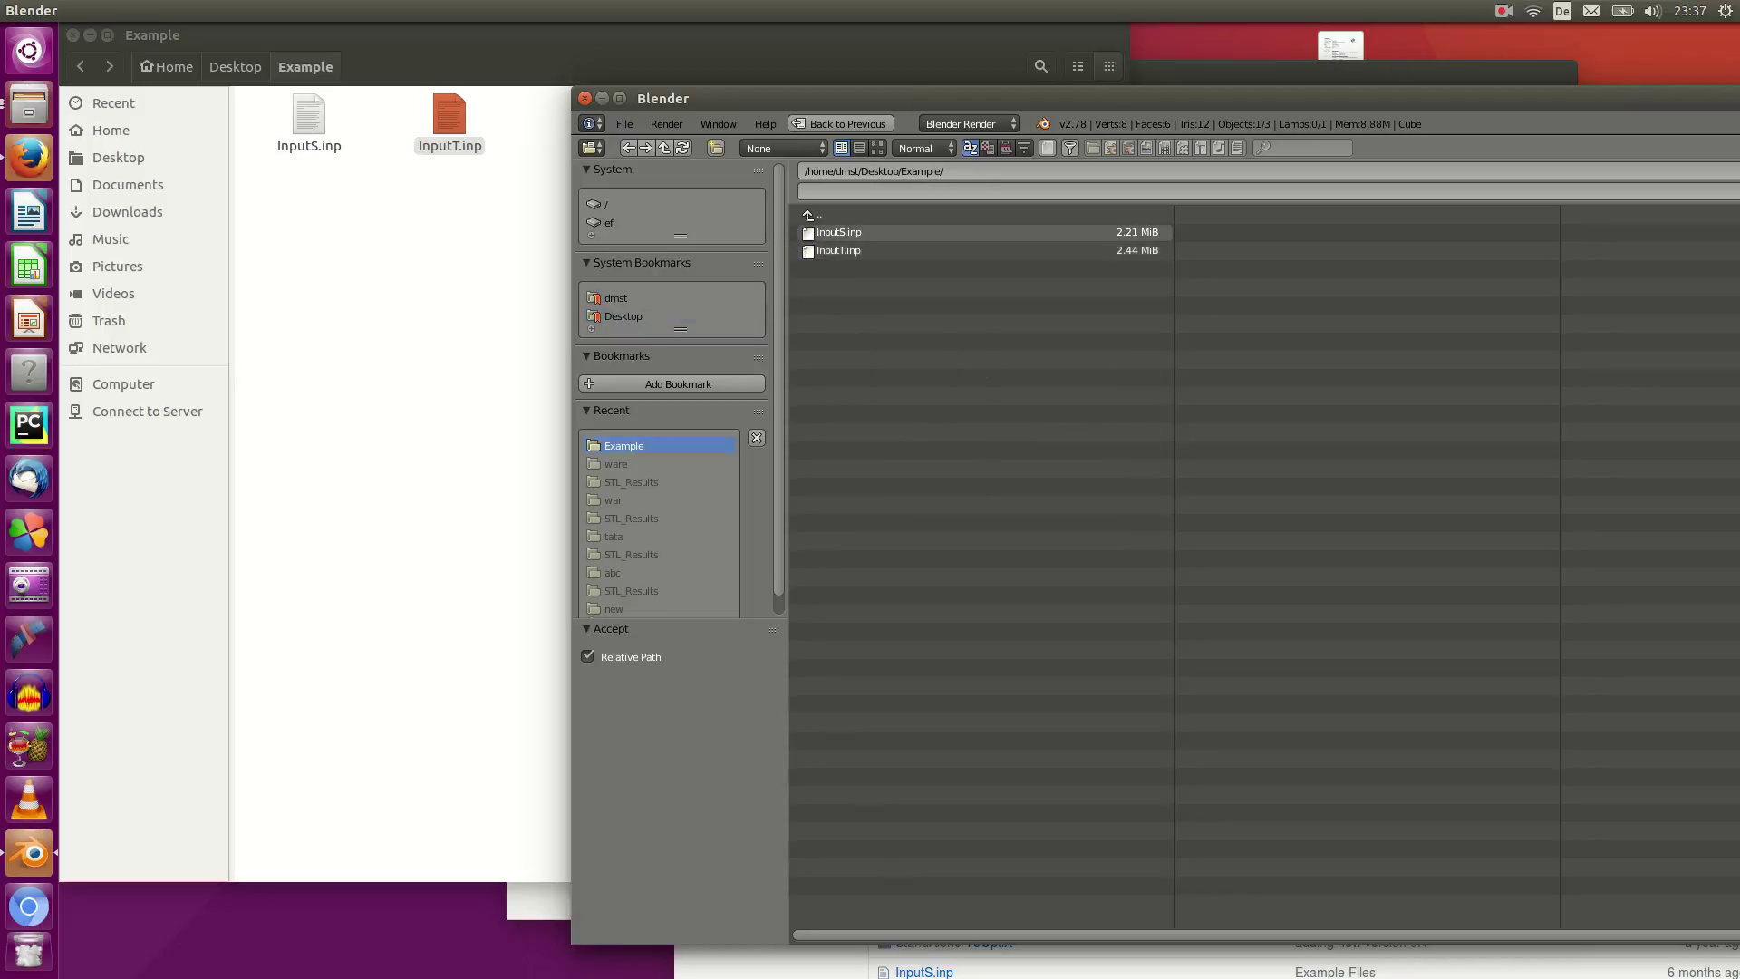
click(838, 232)
key(Return)
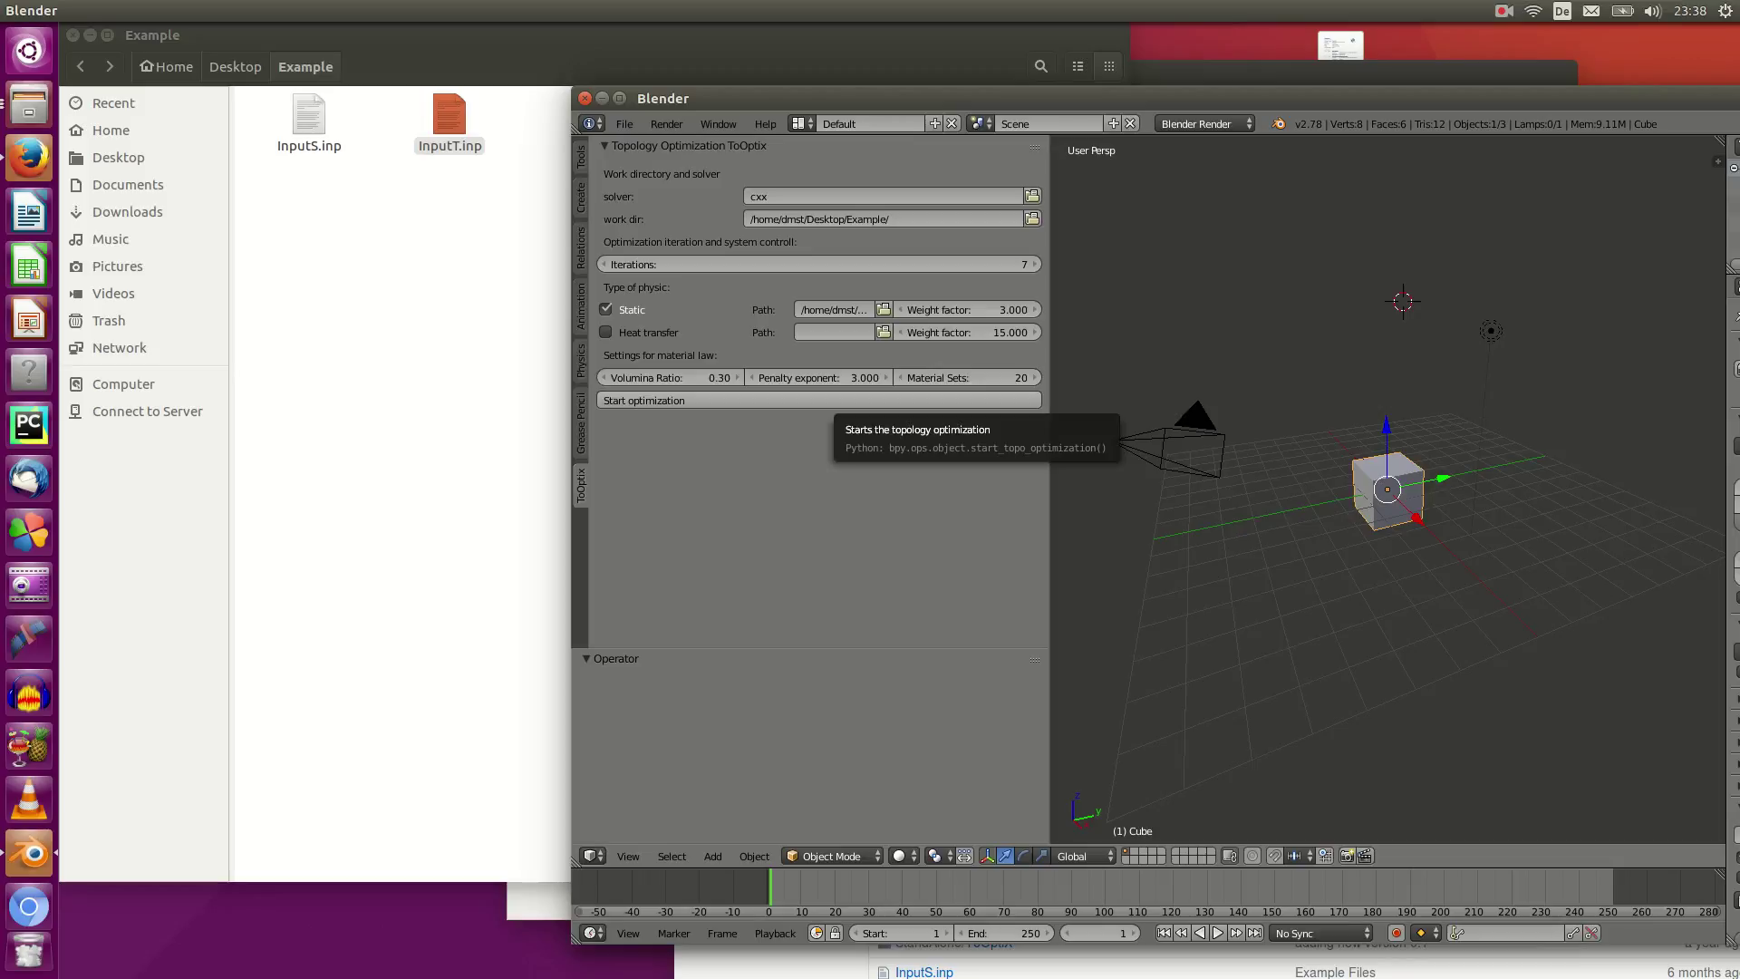
Start the topology optimization and check the Example folder for generated files.
click(848, 400)
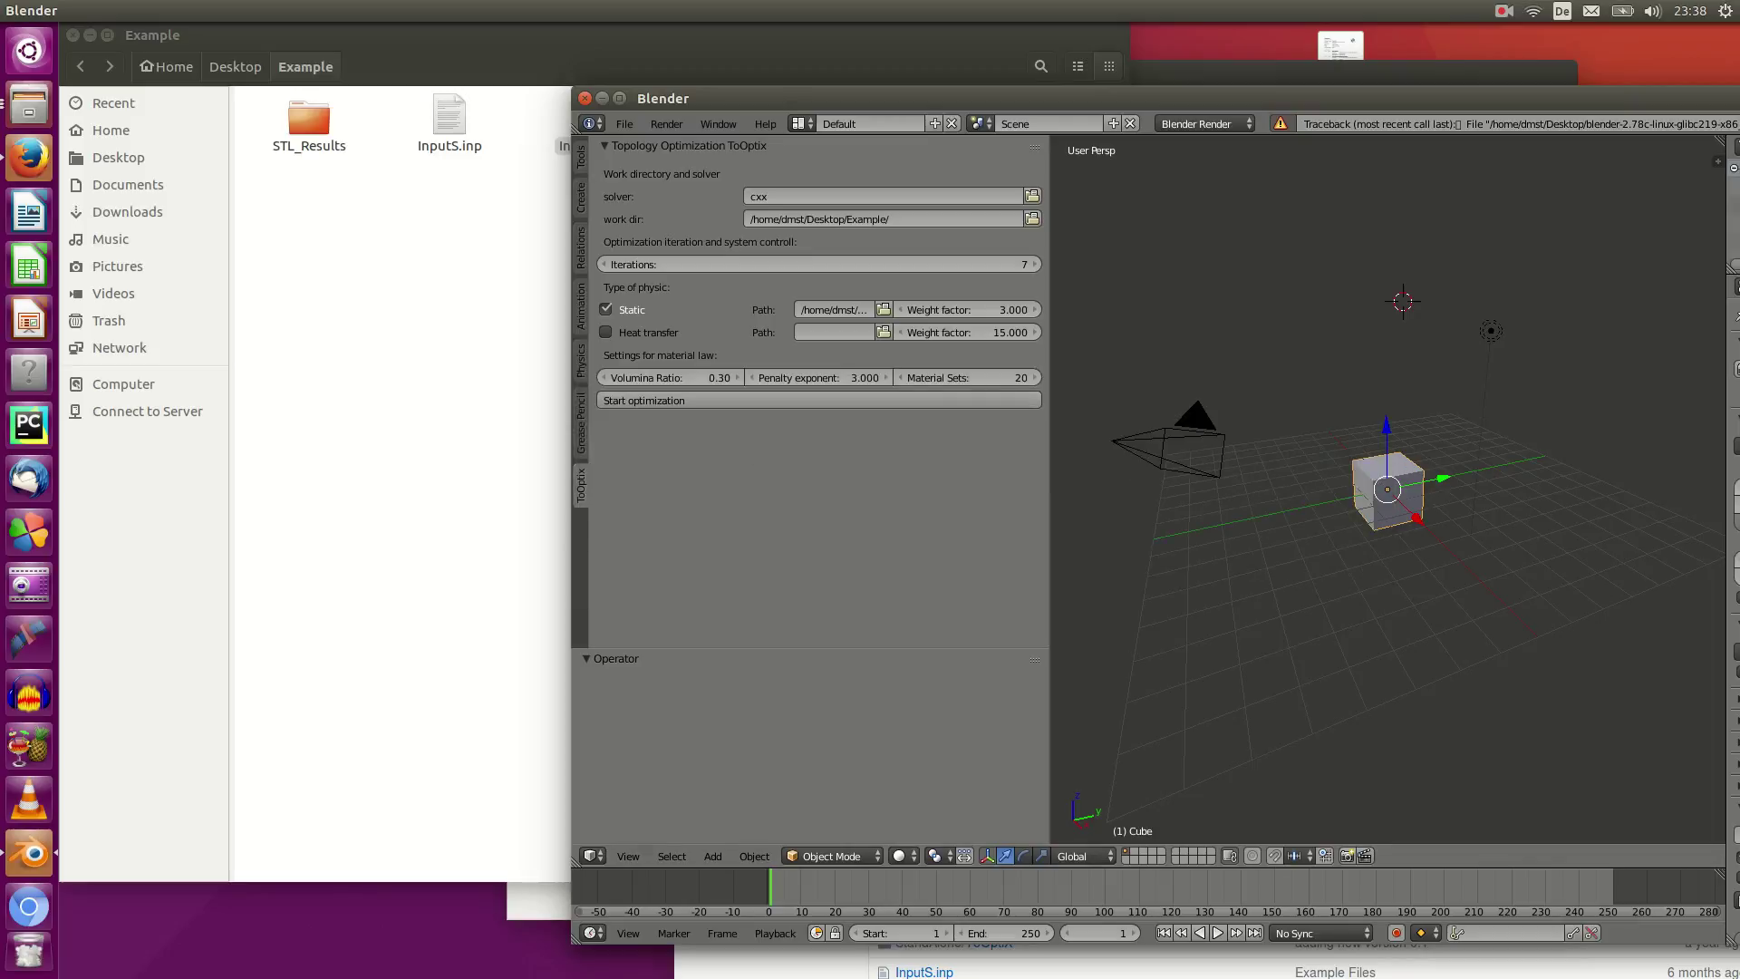
click(399, 271)
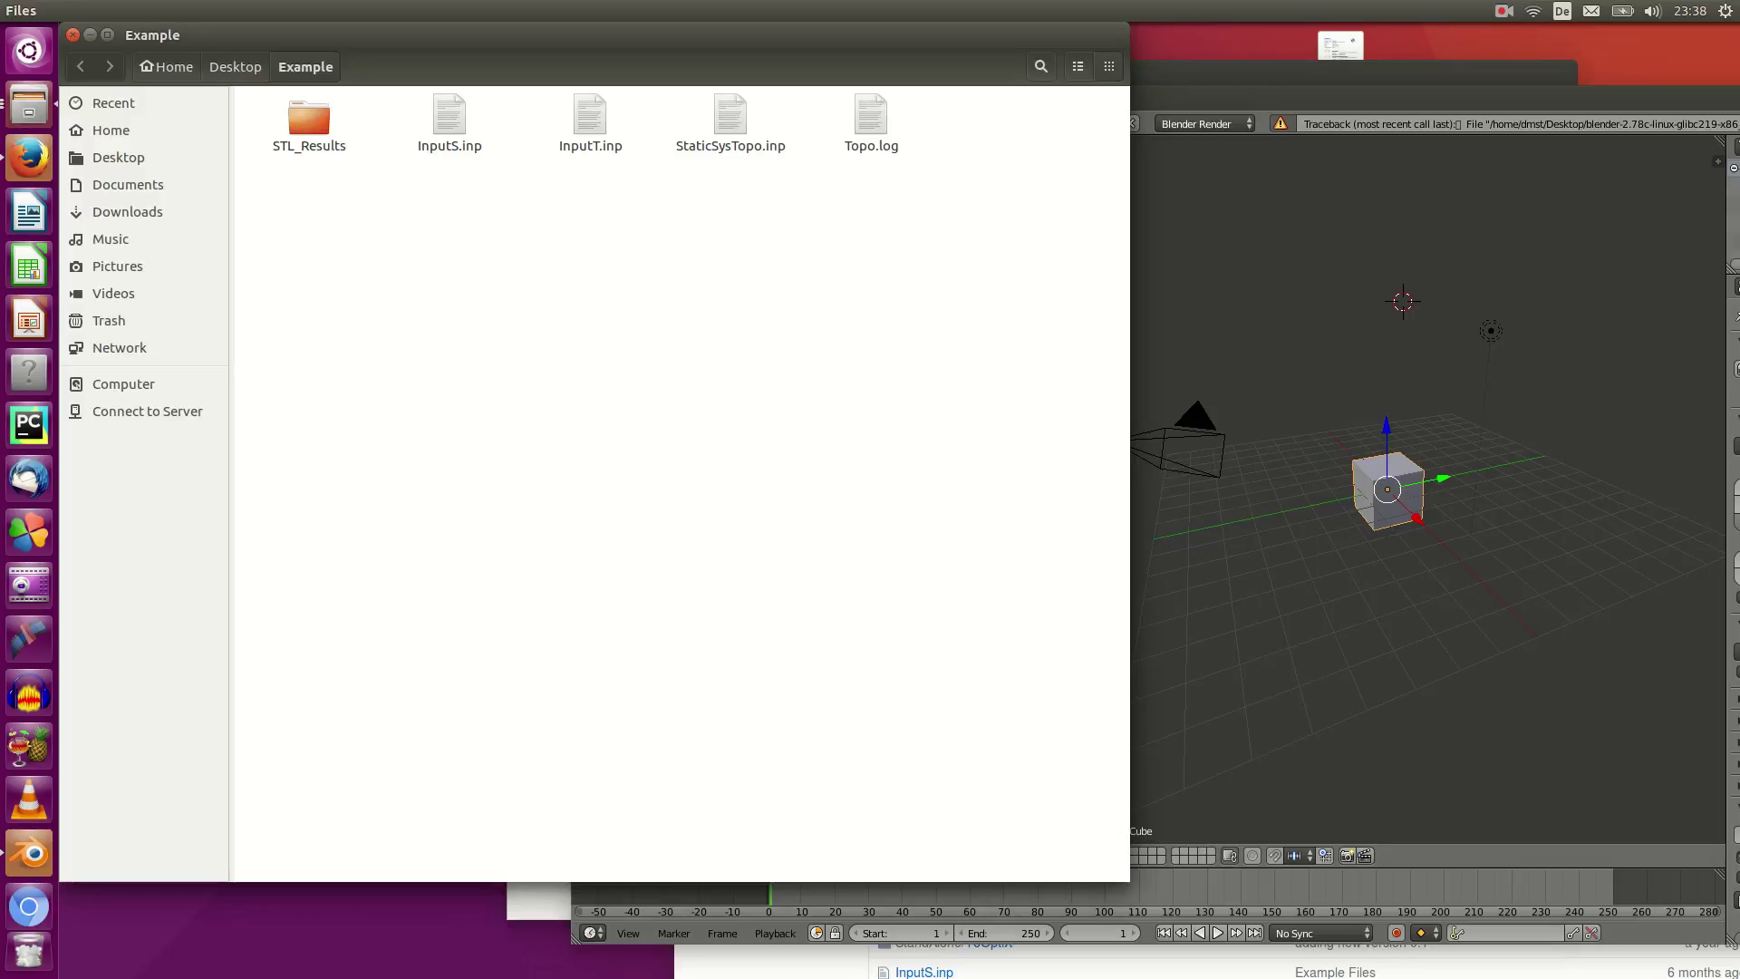
Return to Blender and correct the ToOptix solver name to ccx.
click(1207, 552)
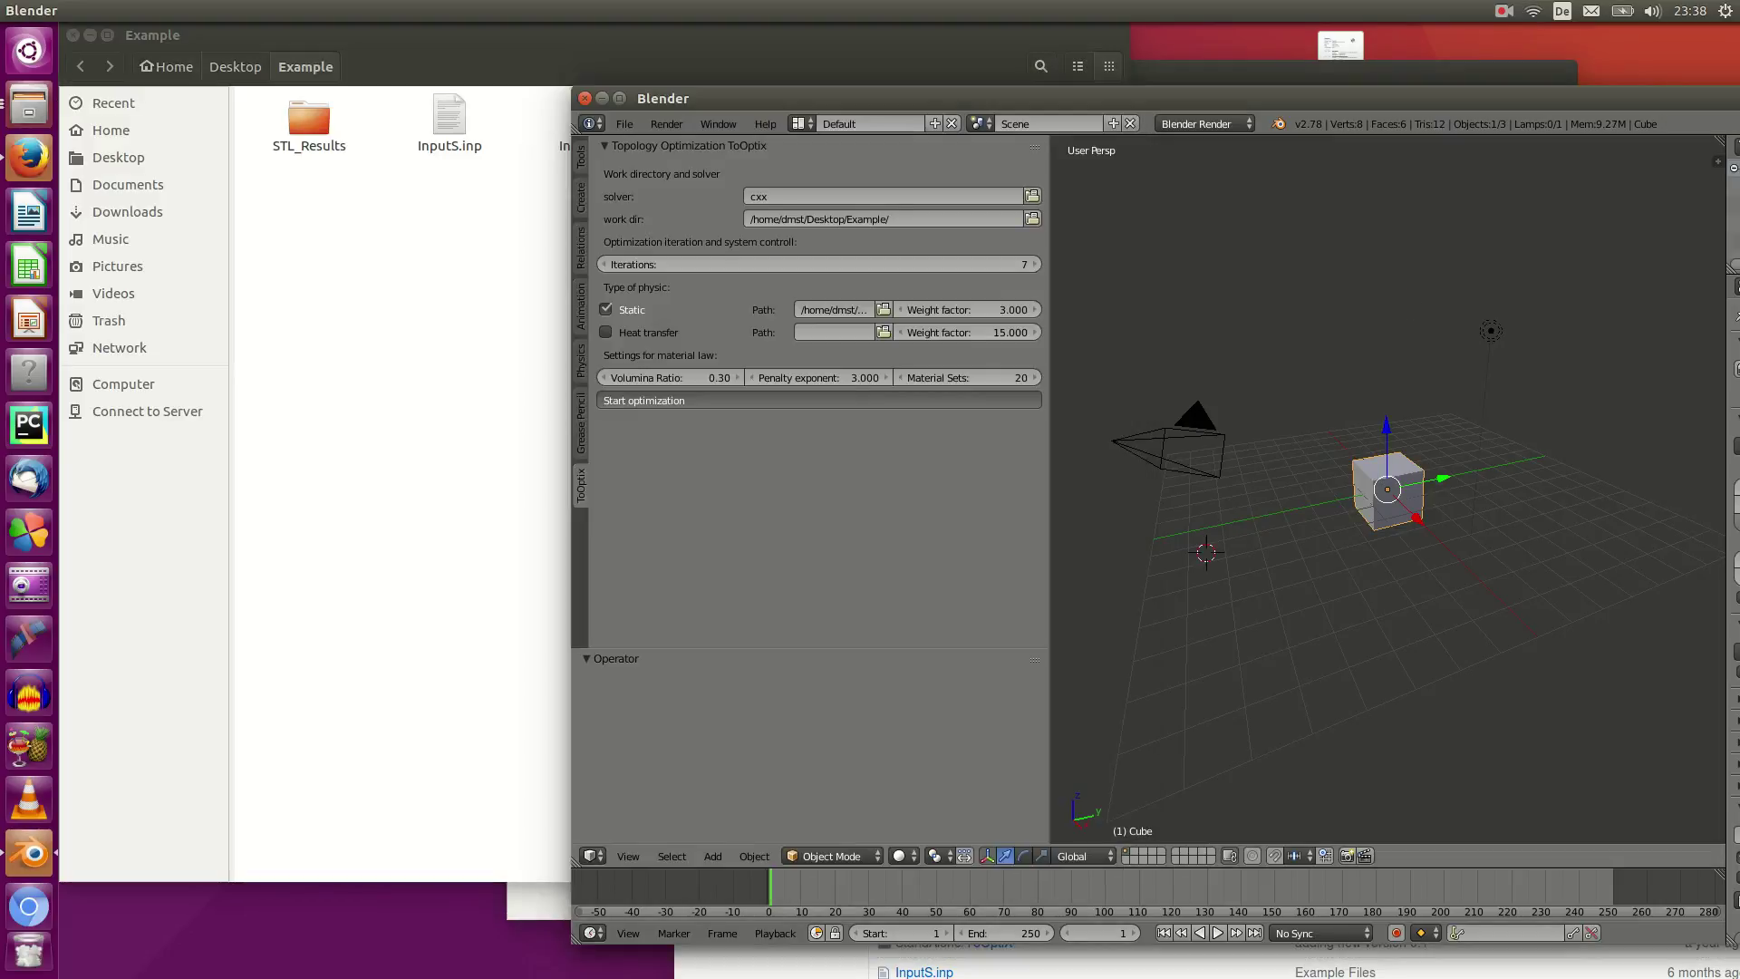
click(762, 196)
click(762, 195)
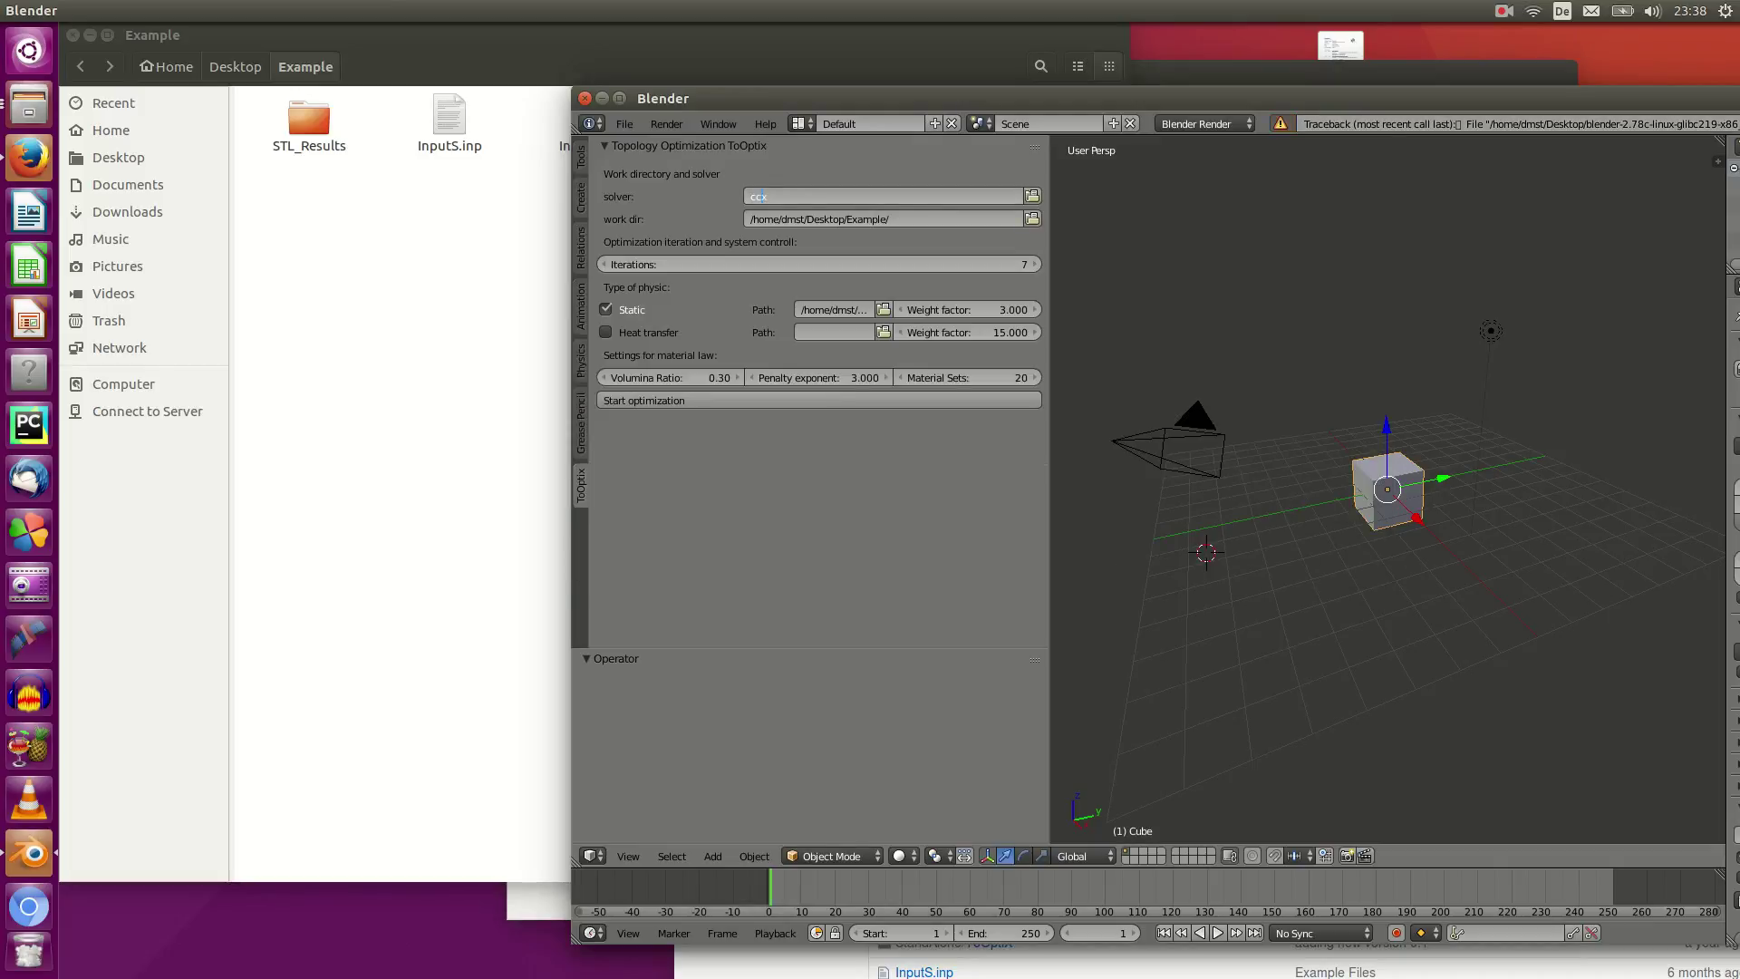
key(Return)
Restart the topology optimization with the corrected solver and examine the output files in the Example folder.
click(816, 400)
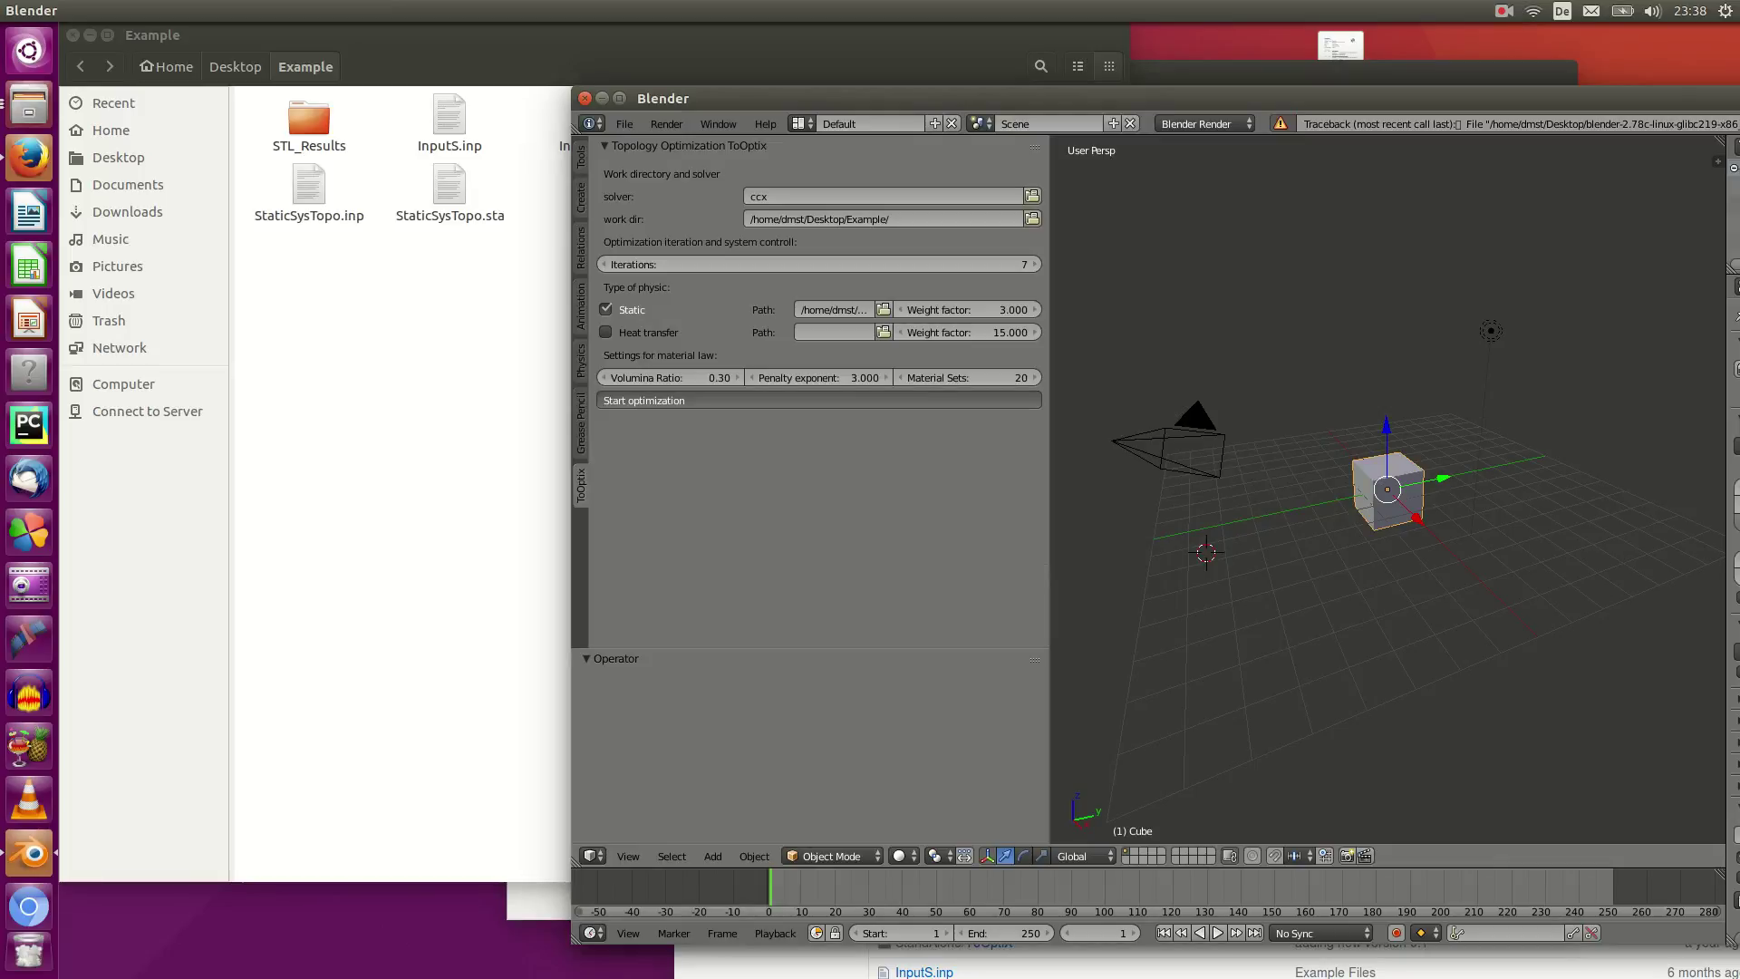
key(alt+Tab)
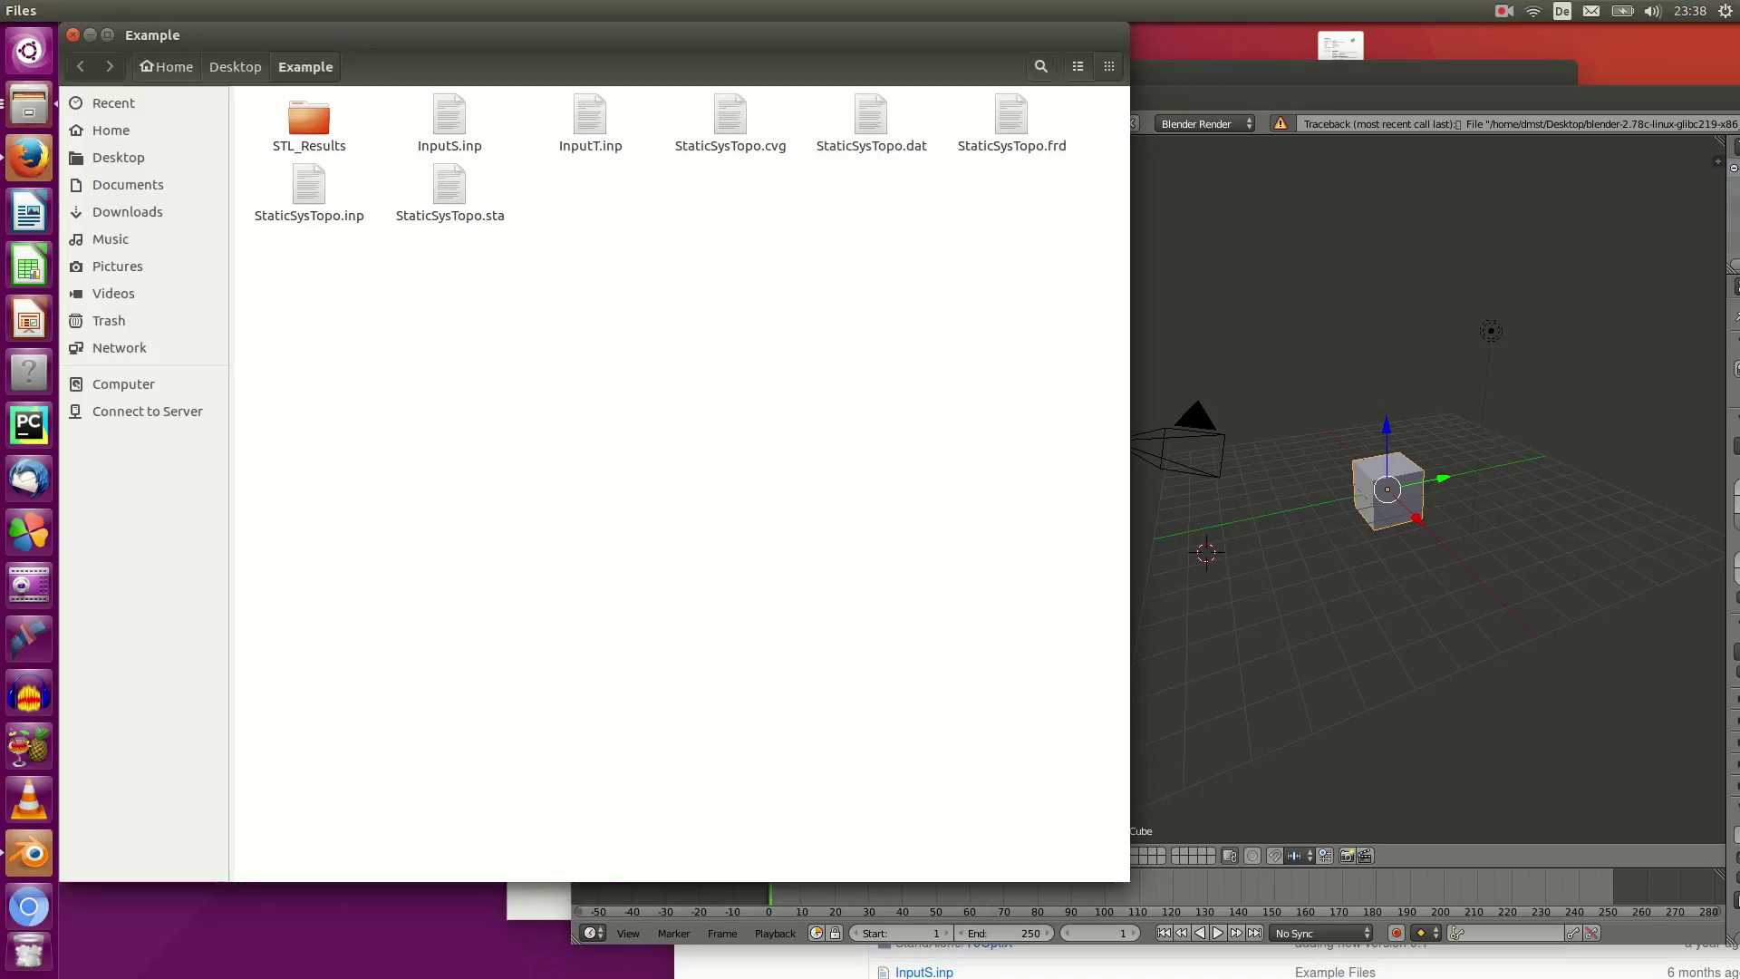
key(alt+Tab)
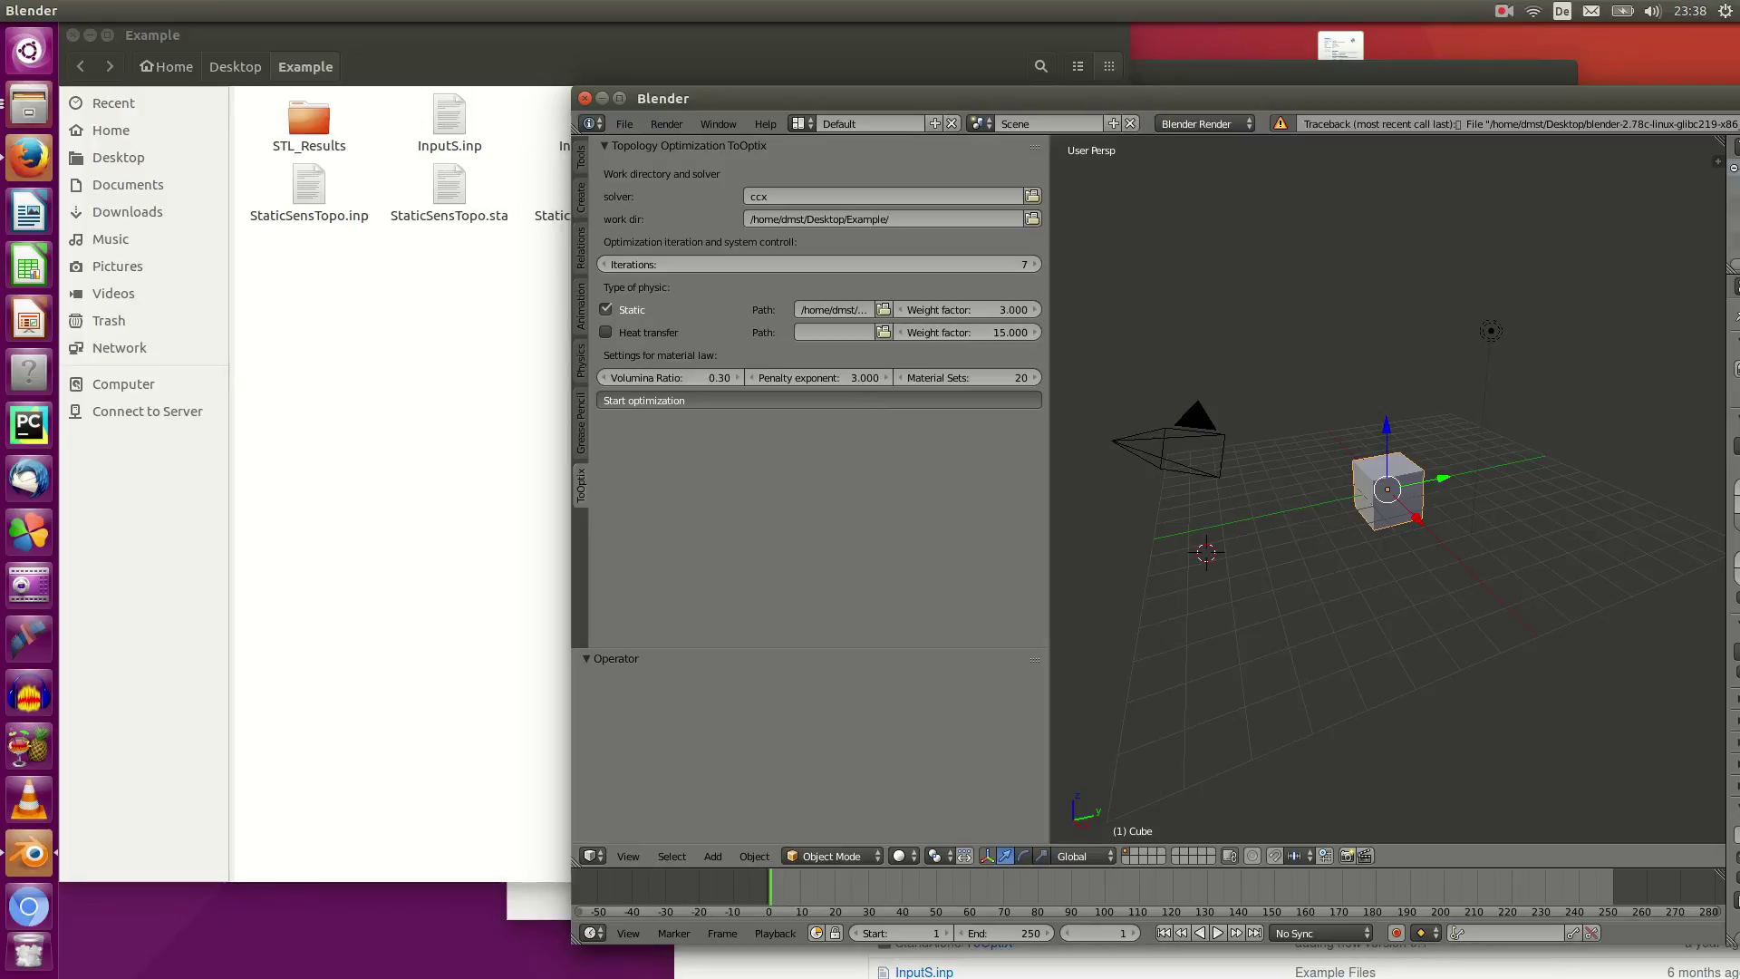
Switch to the file manager and check the contents of the Example folder's STL_Results subfolder, then return to Blender.
key(alt+Tab)
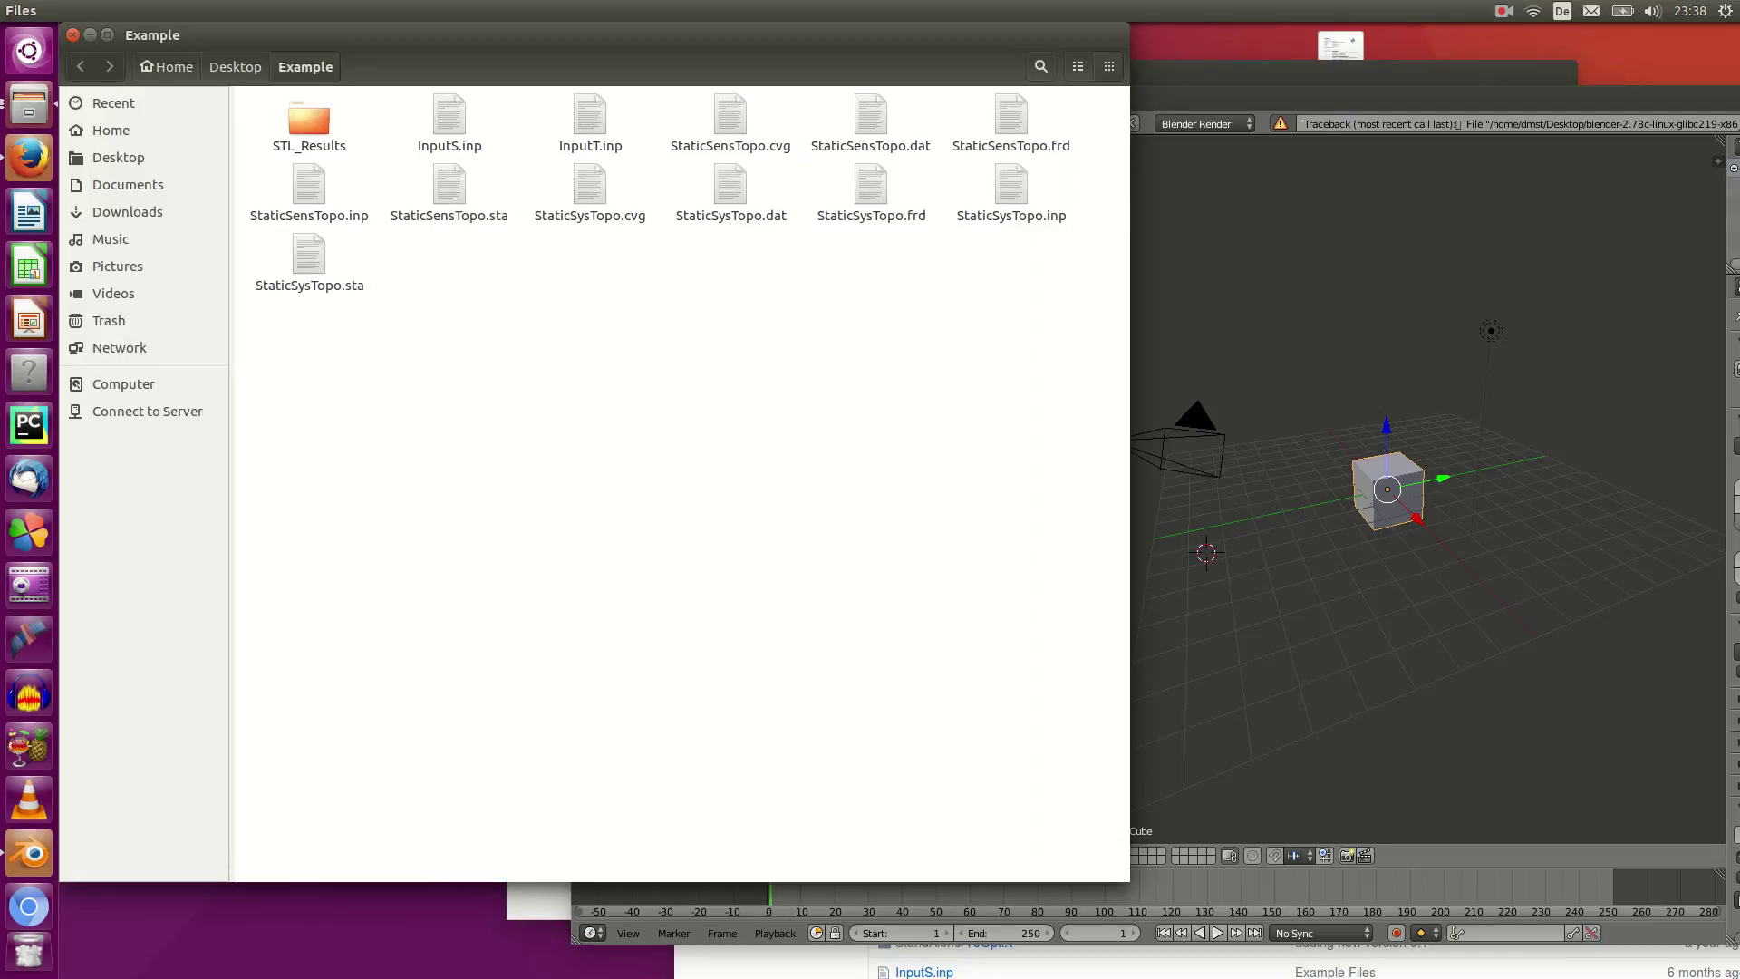
double_click(309, 127)
drag(595, 35, 614, 76)
key(alt+Tab)
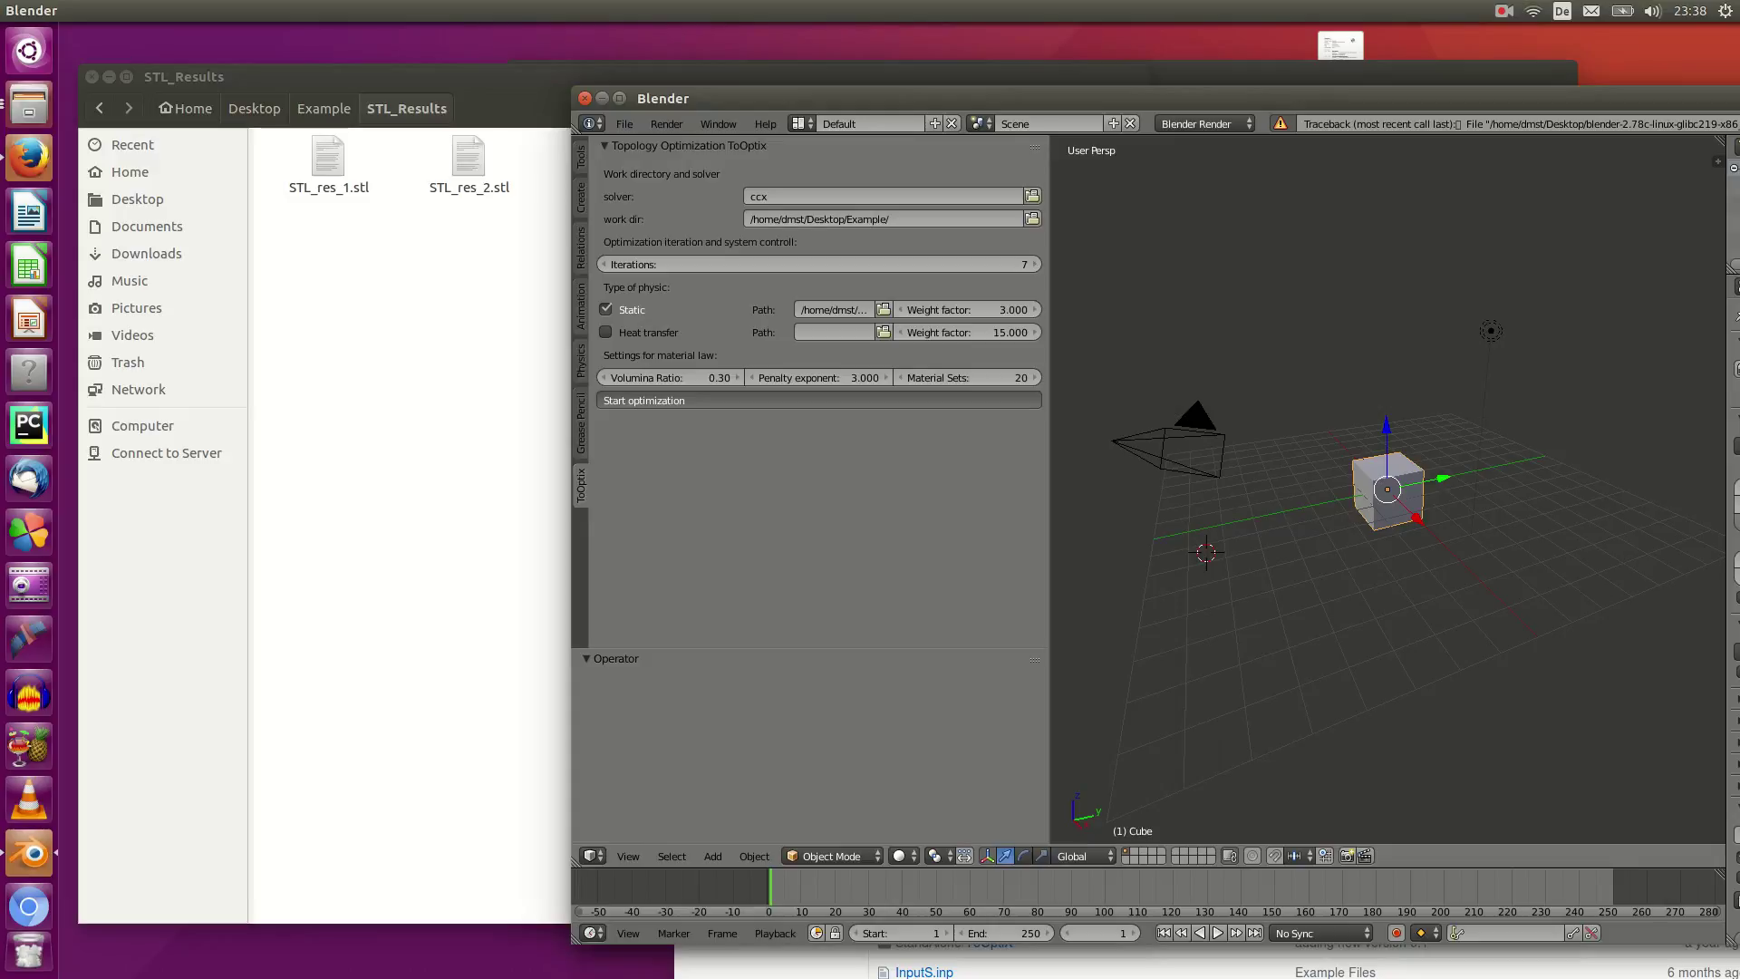
Launch a separate Blender 2.76 session, dismiss its splash screen and delete the default cube.
key(super)
text(be)
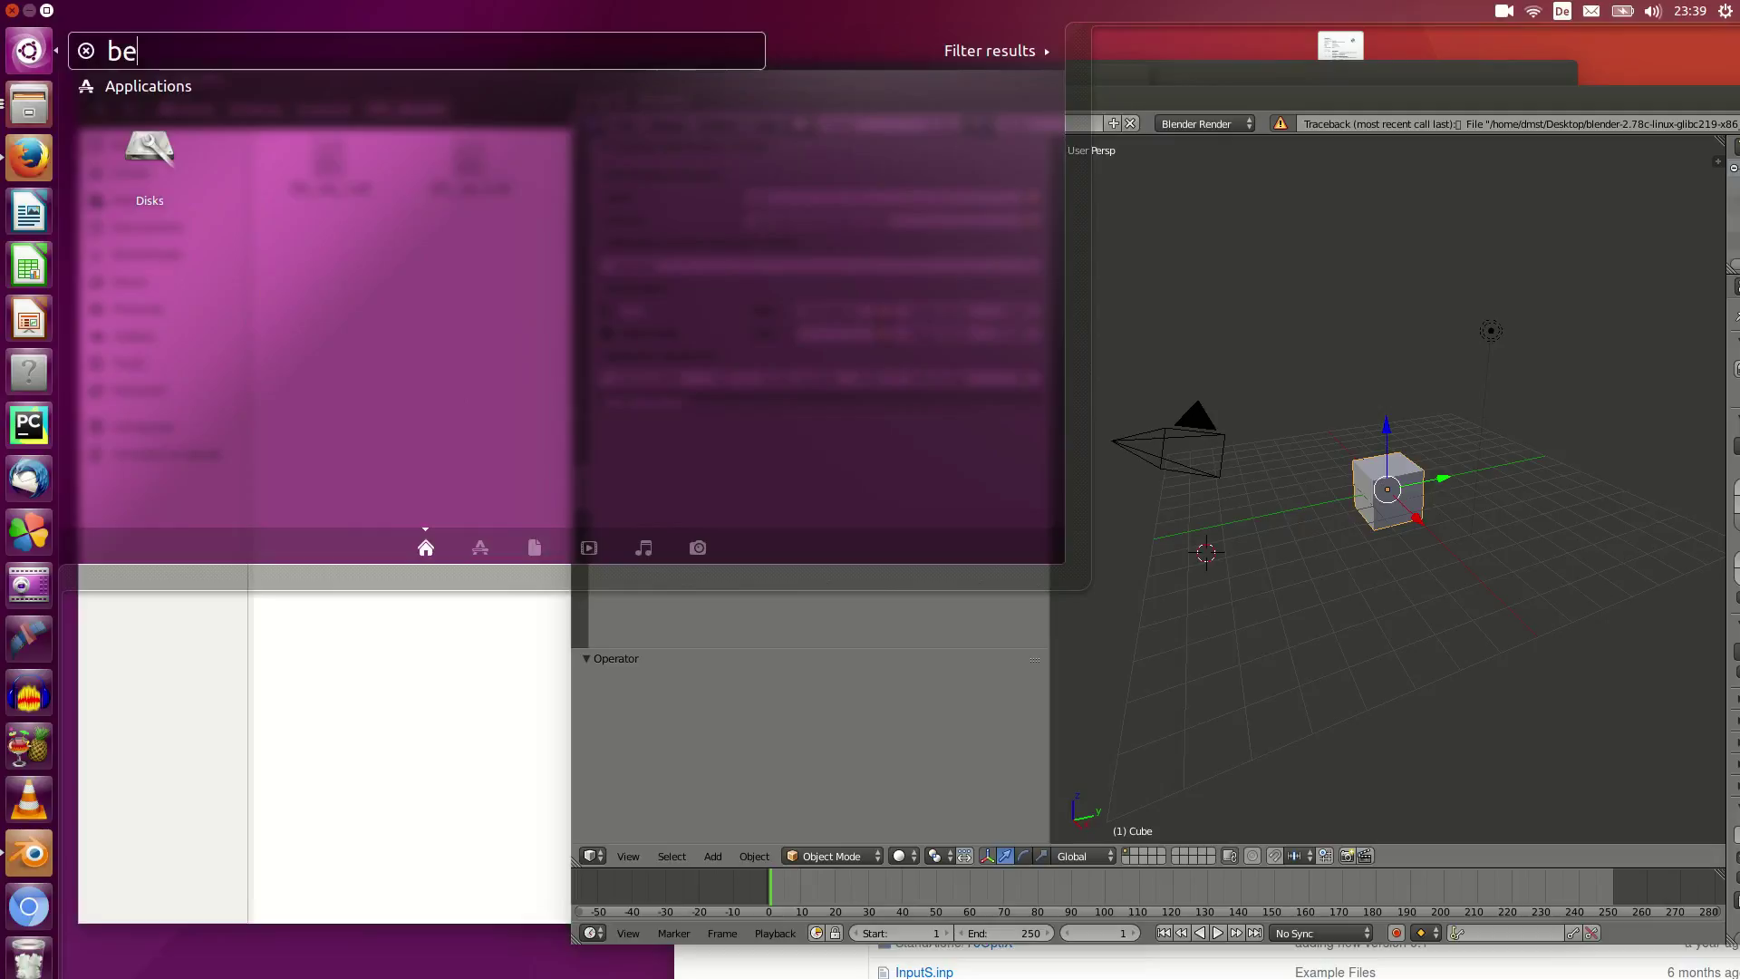
key(BackSpace)
key(Escape)
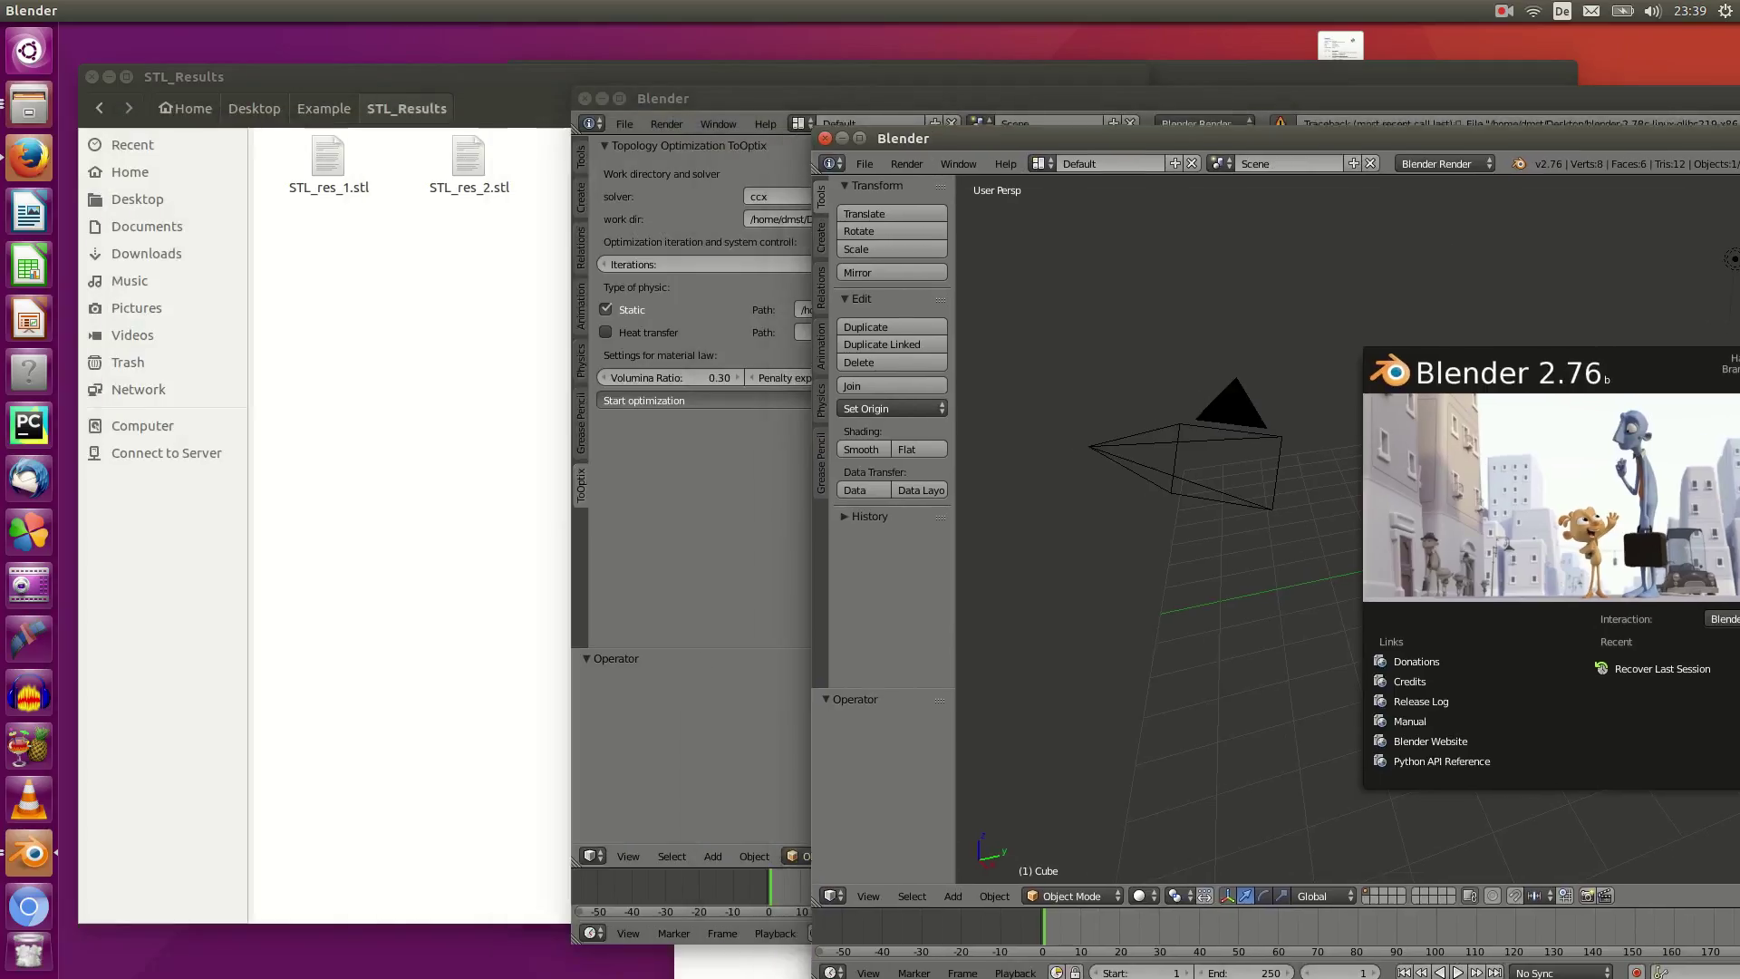
key(Delete)
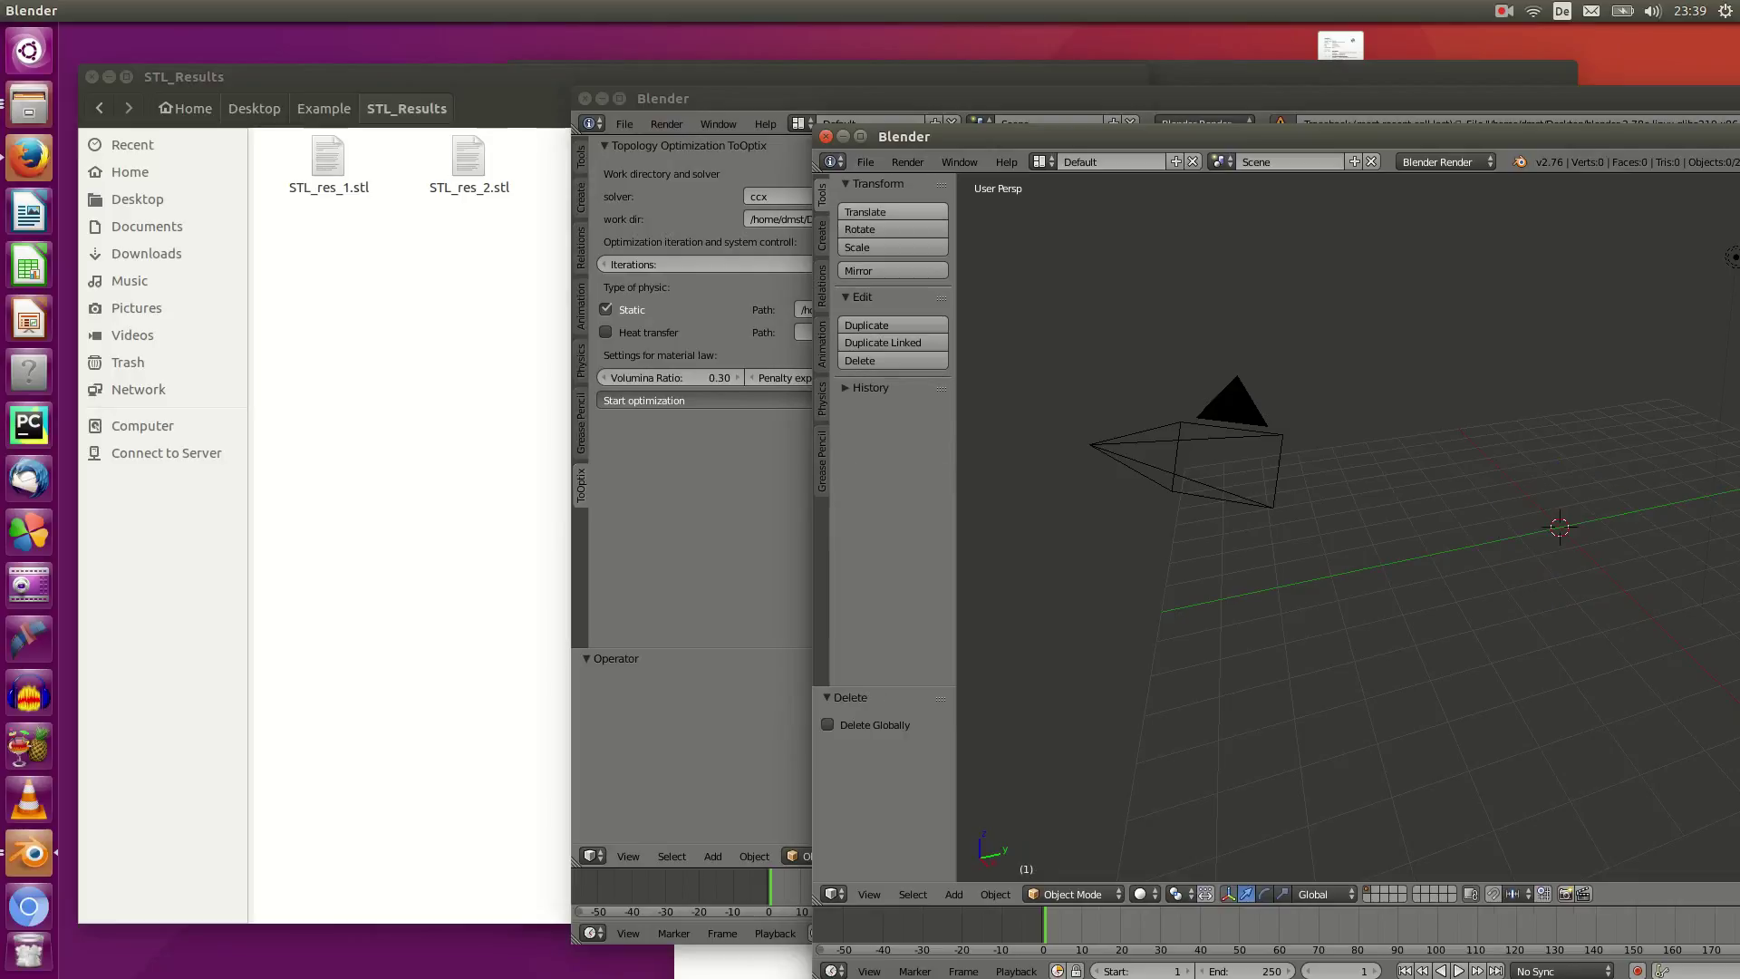
Start an STL import and browse to the Desktop/Example/STL_Results folder.
click(865, 161)
mouse_move(893, 489)
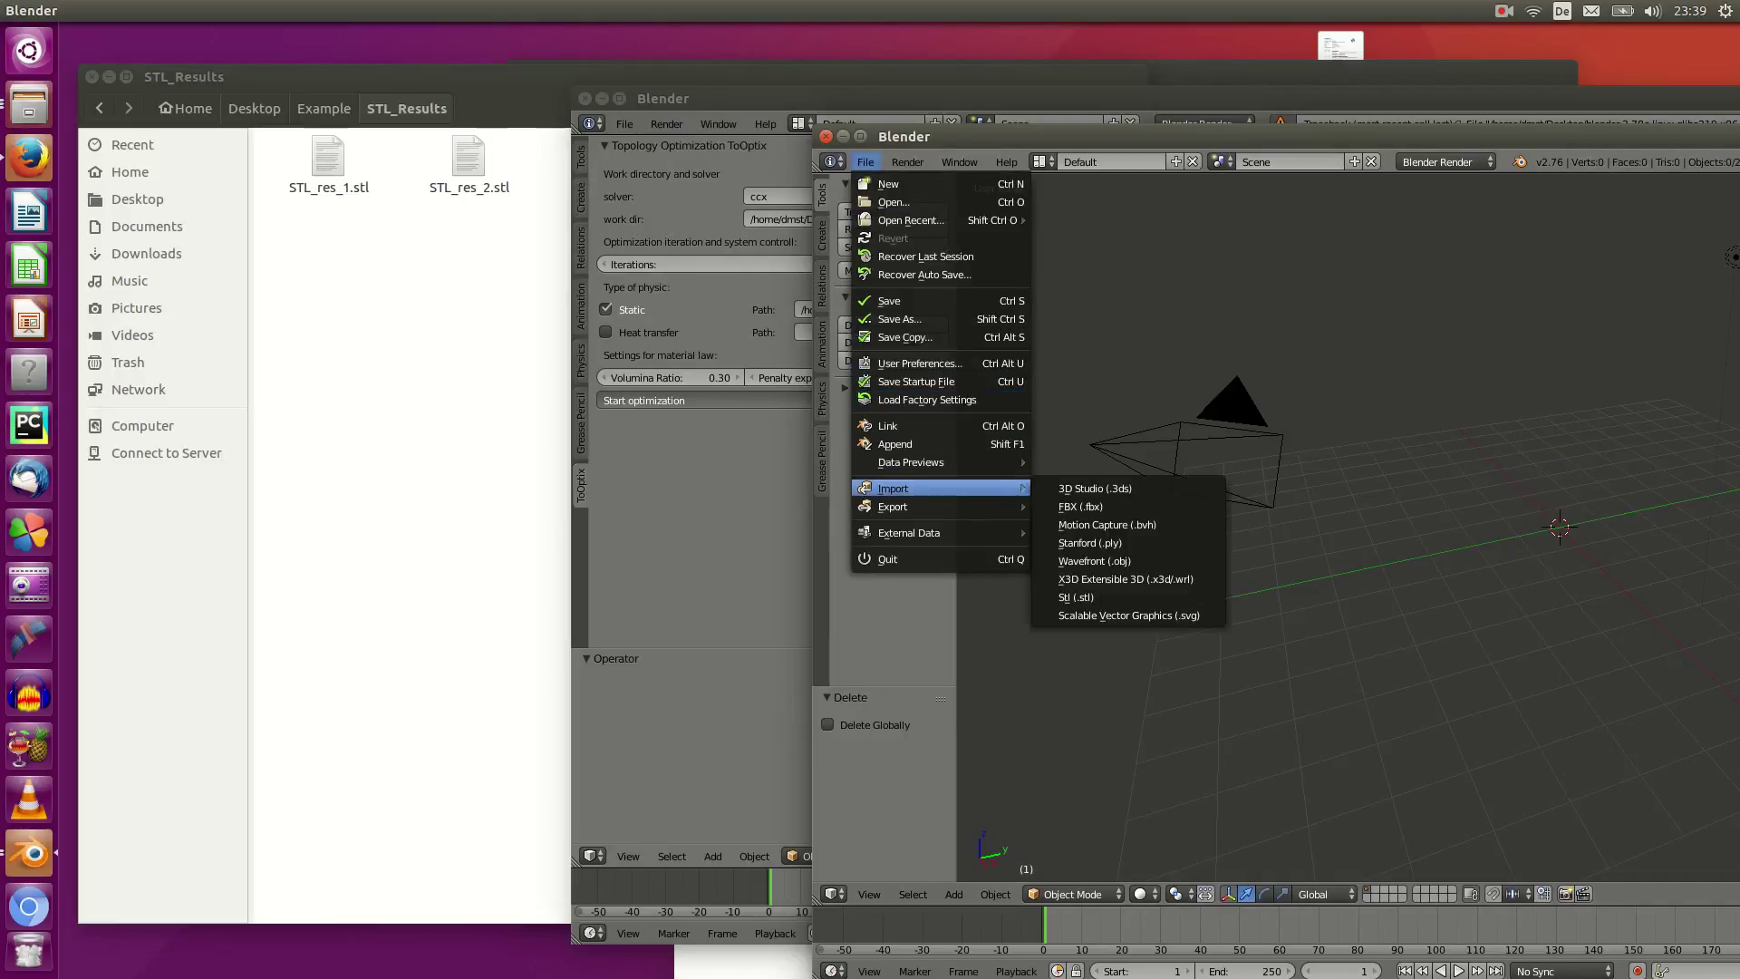
click(1129, 596)
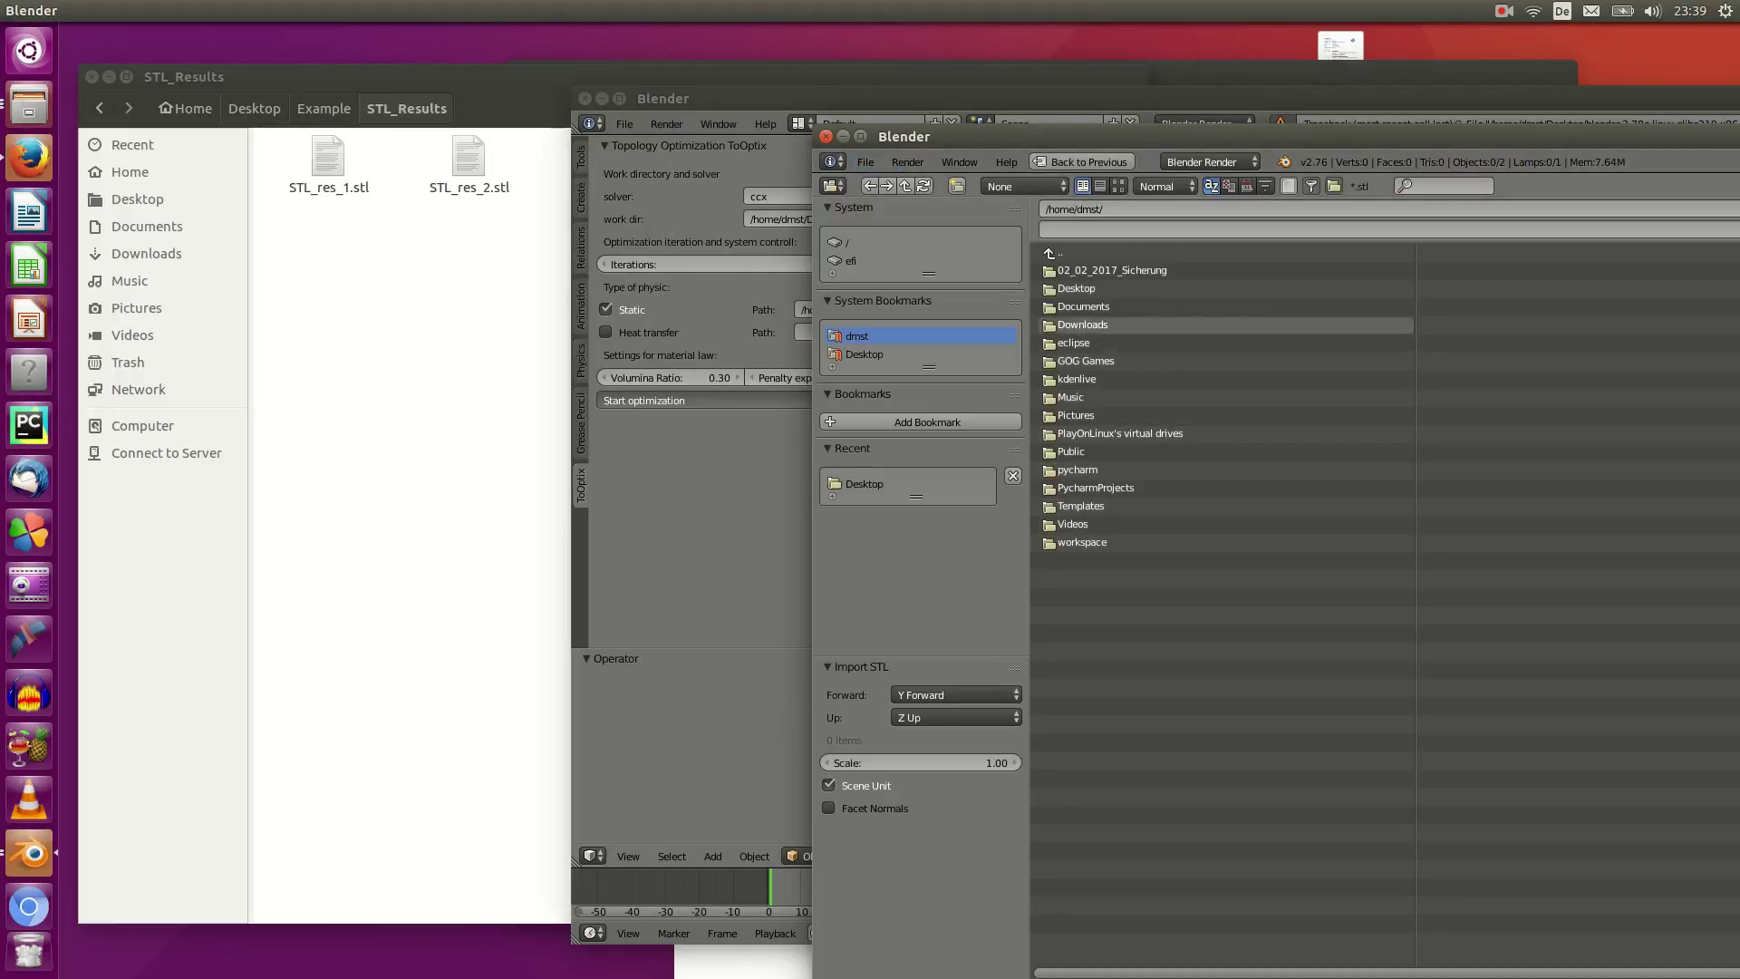
click(1079, 288)
click(1079, 289)
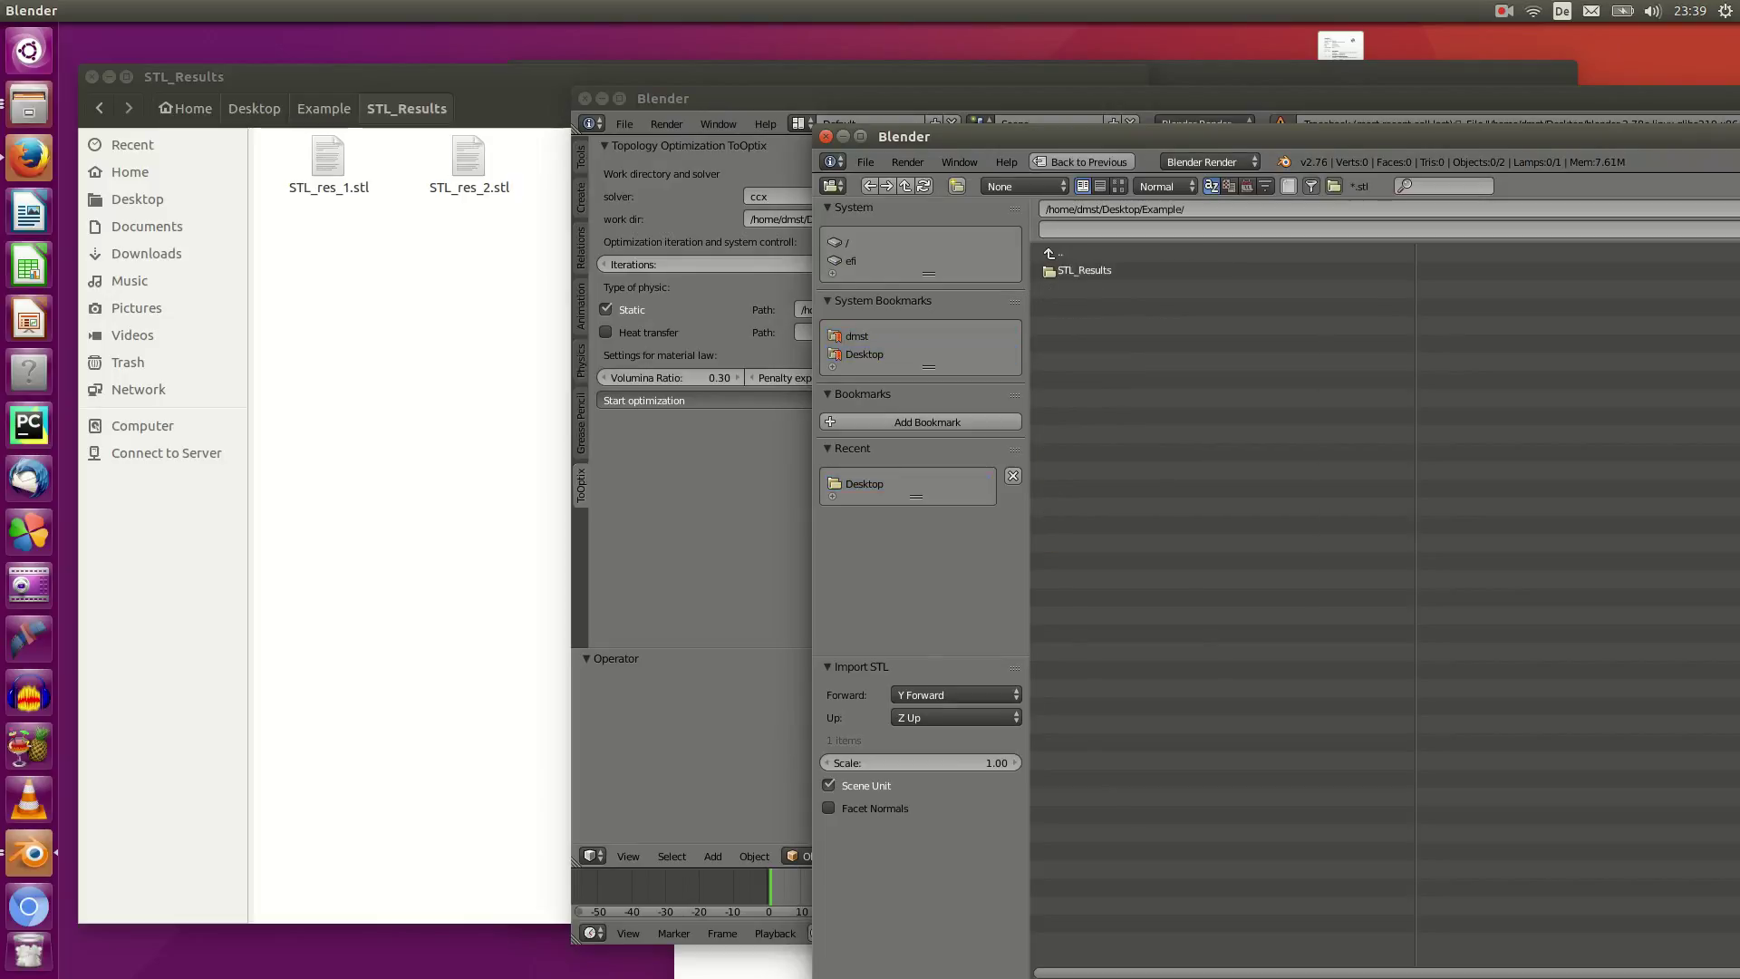
click(1088, 271)
Select STL_res_1.stl and STL_res_3.stl together and import both into the empty scene.
click(1088, 306)
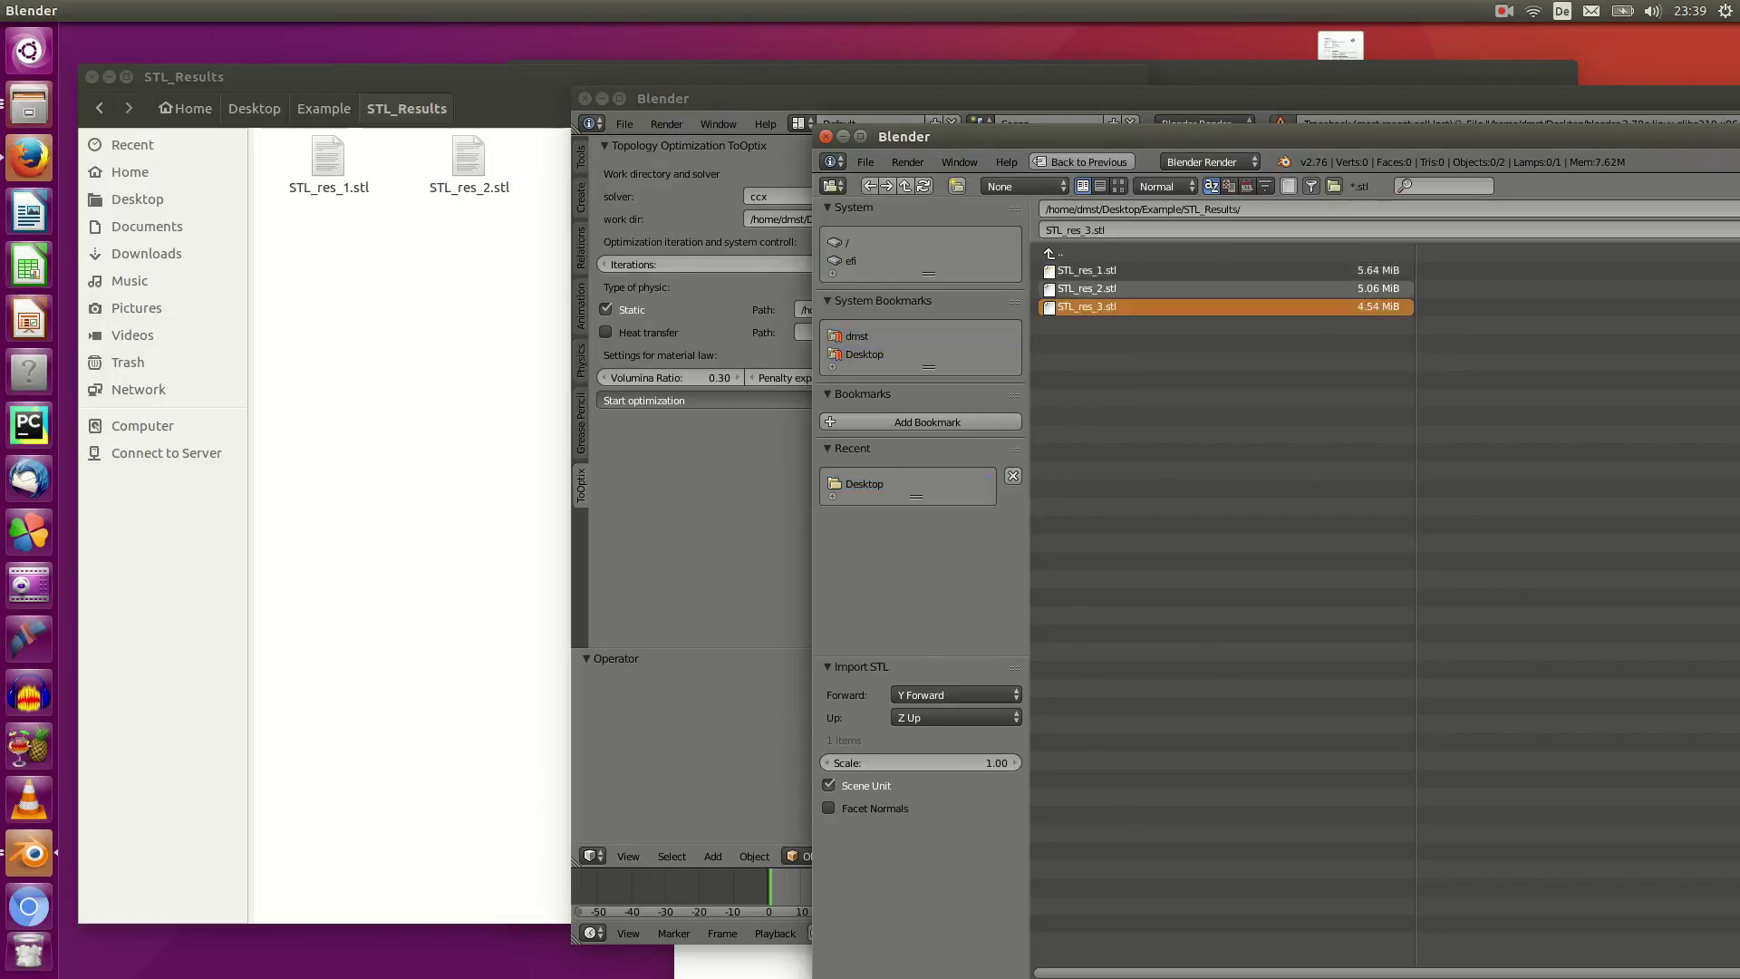
shift+click(1088, 270)
ctrl+click(1088, 289)
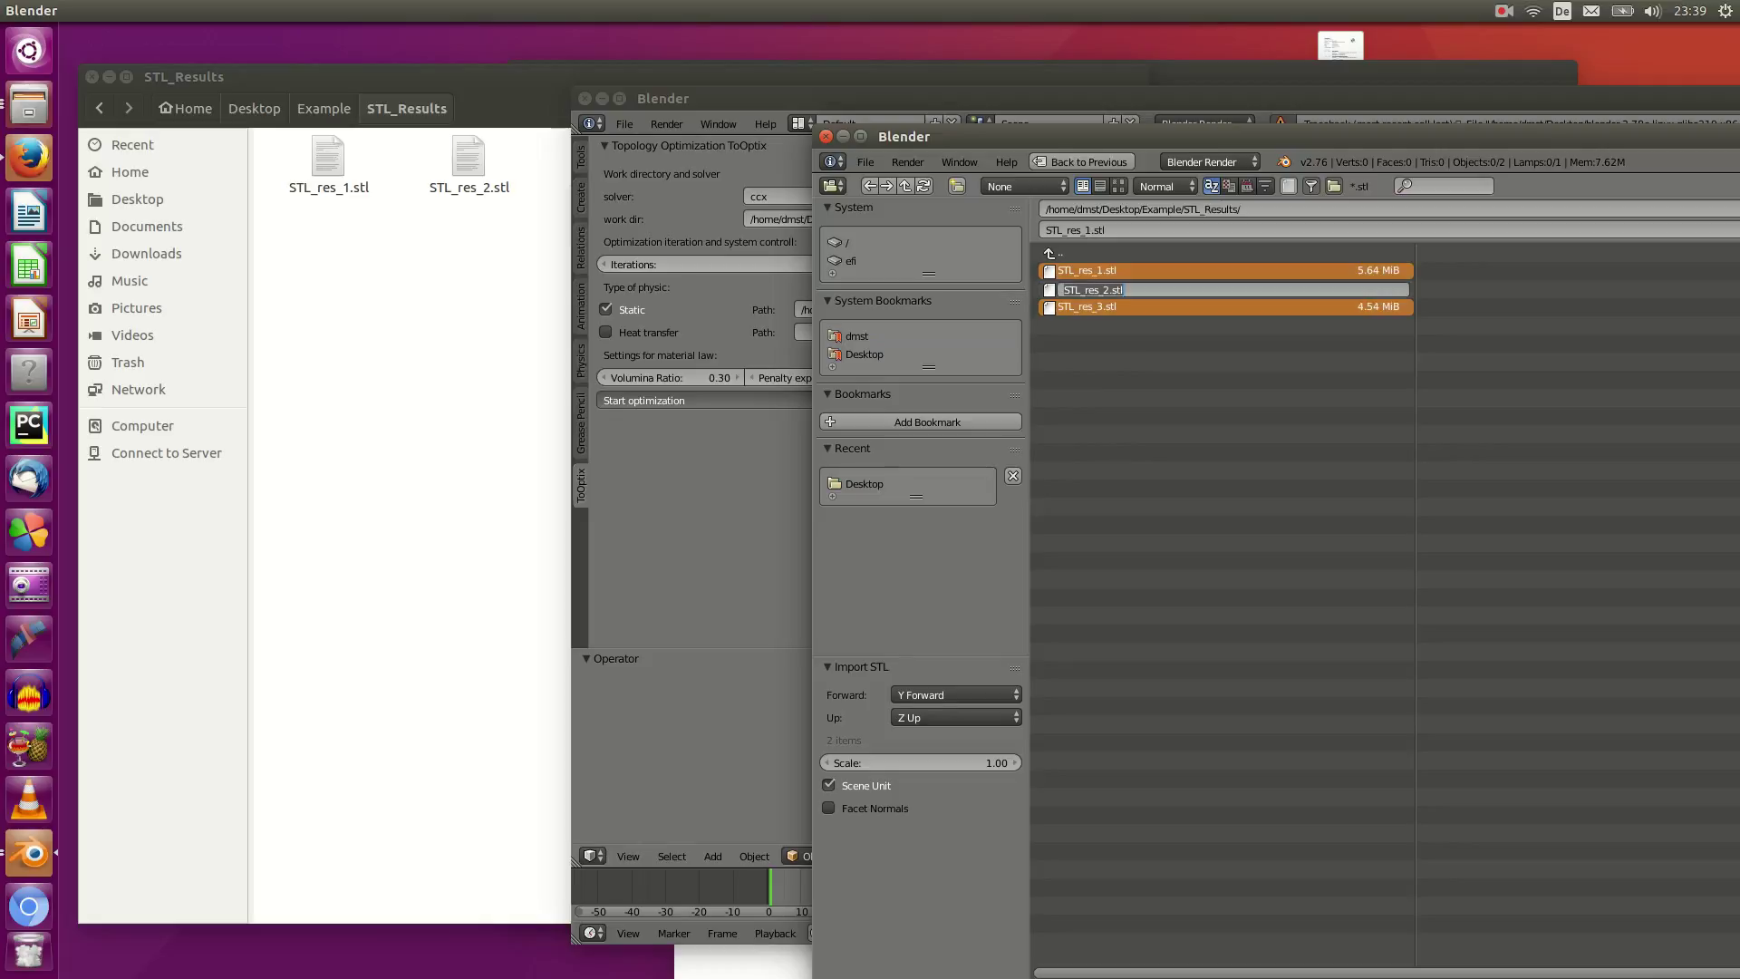
click(1088, 307)
ctrl+click(1088, 288)
key(Escape)
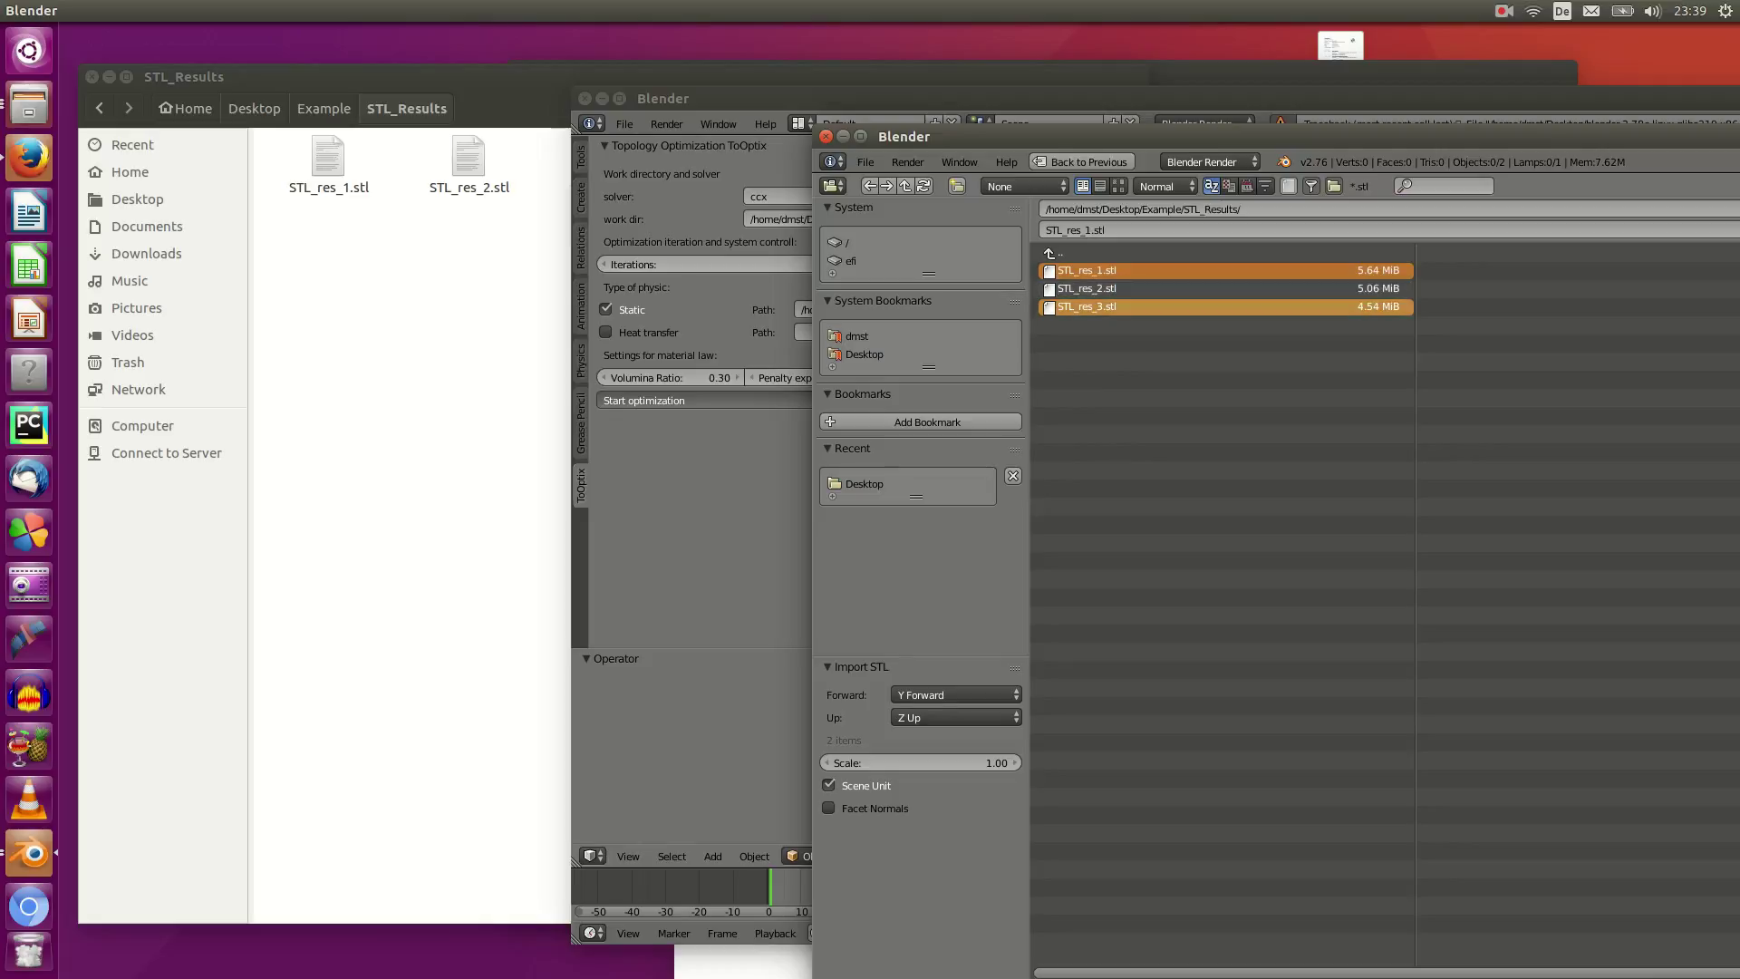
drag(1269, 136, 470, 133)
click(1527, 205)
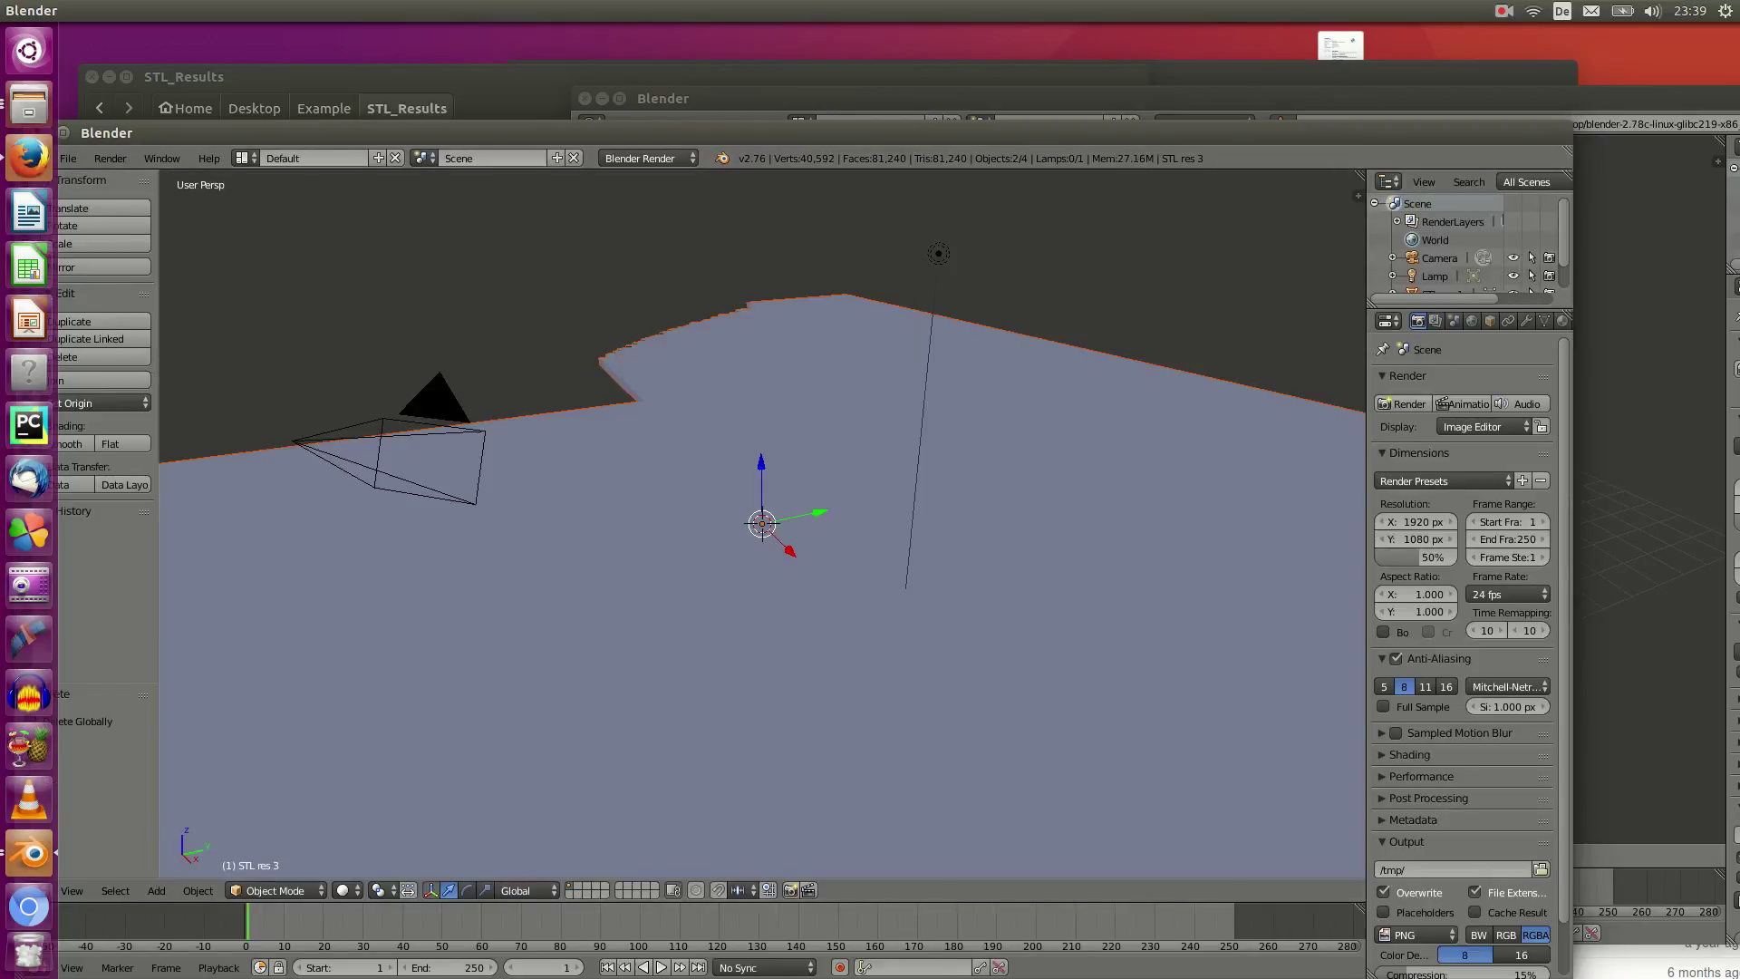
Bring both imported meshes fully into view from above and move them about -12.8 units along X.
drag(634, 132, 1058, 132)
scroll(1160, 524, down, 4)
scroll(1160, 524, up, 6)
scroll(1161, 524, down, 10)
middle_drag(1161, 524, 1299, 660)
scroll(1299, 660, down, 1)
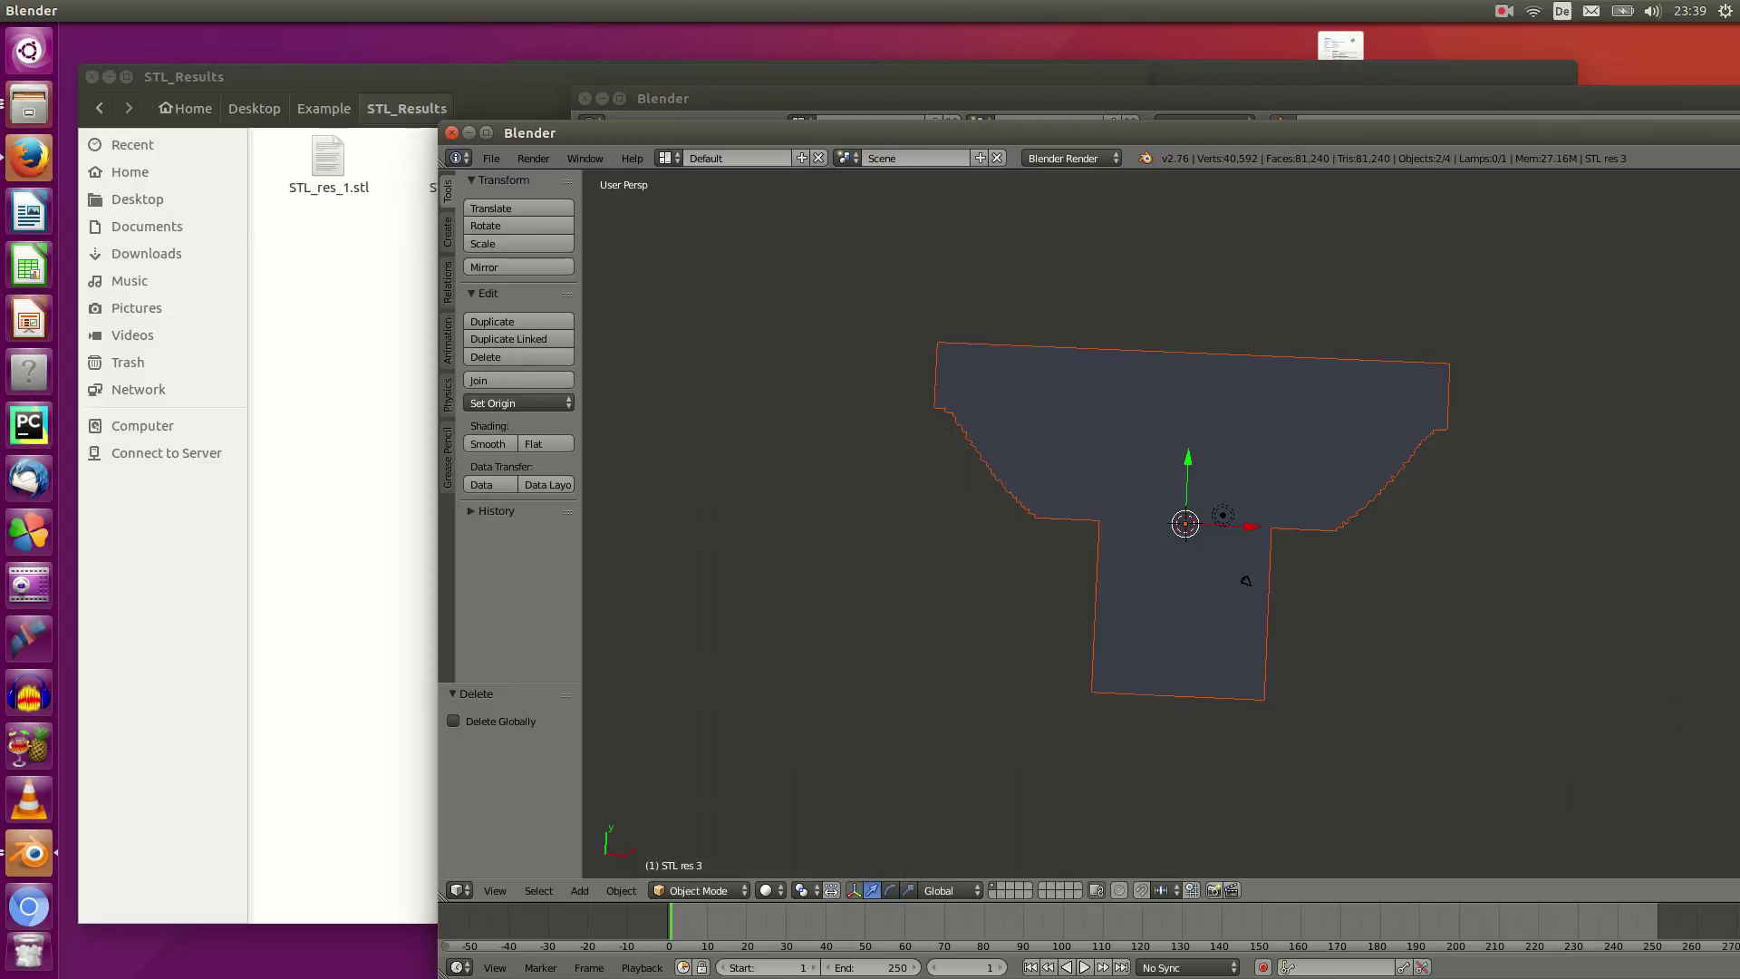
drag(1250, 526, 1141, 522)
Separate the overlapping meshes by moving STL res 1 about 27.8 units along Y and STL res 3 about 42.4 units along X.
right_click(1079, 454)
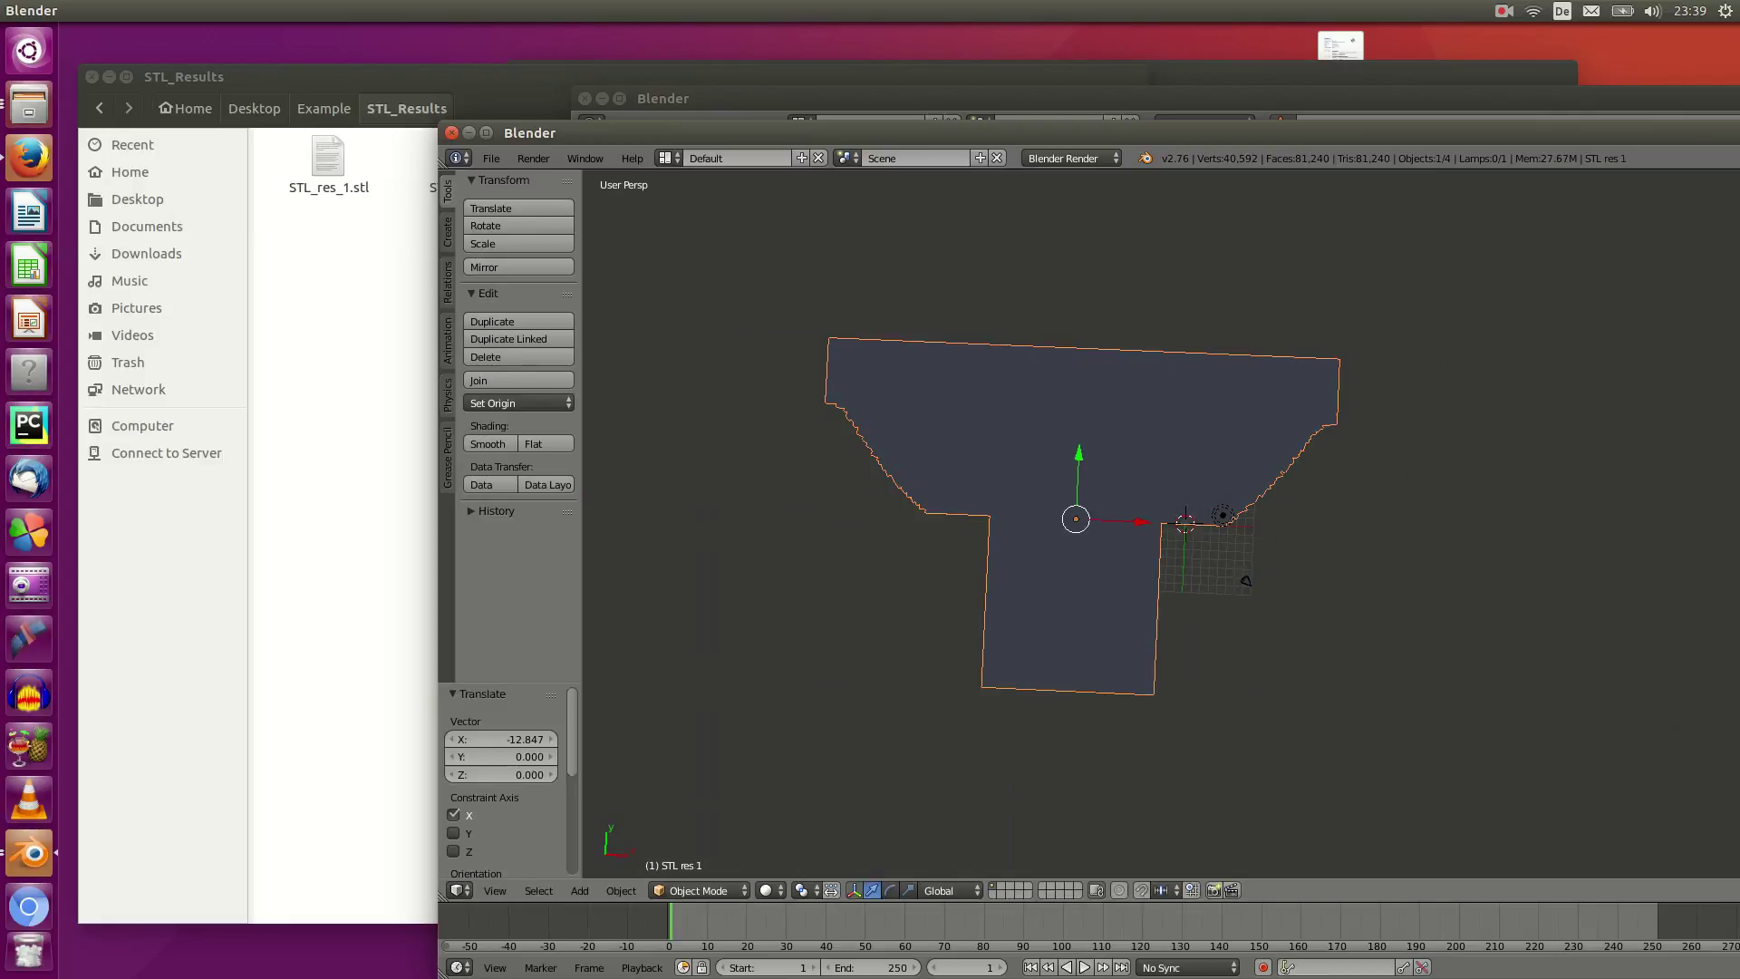
drag(1078, 453, 1090, 219)
right_click(1076, 518)
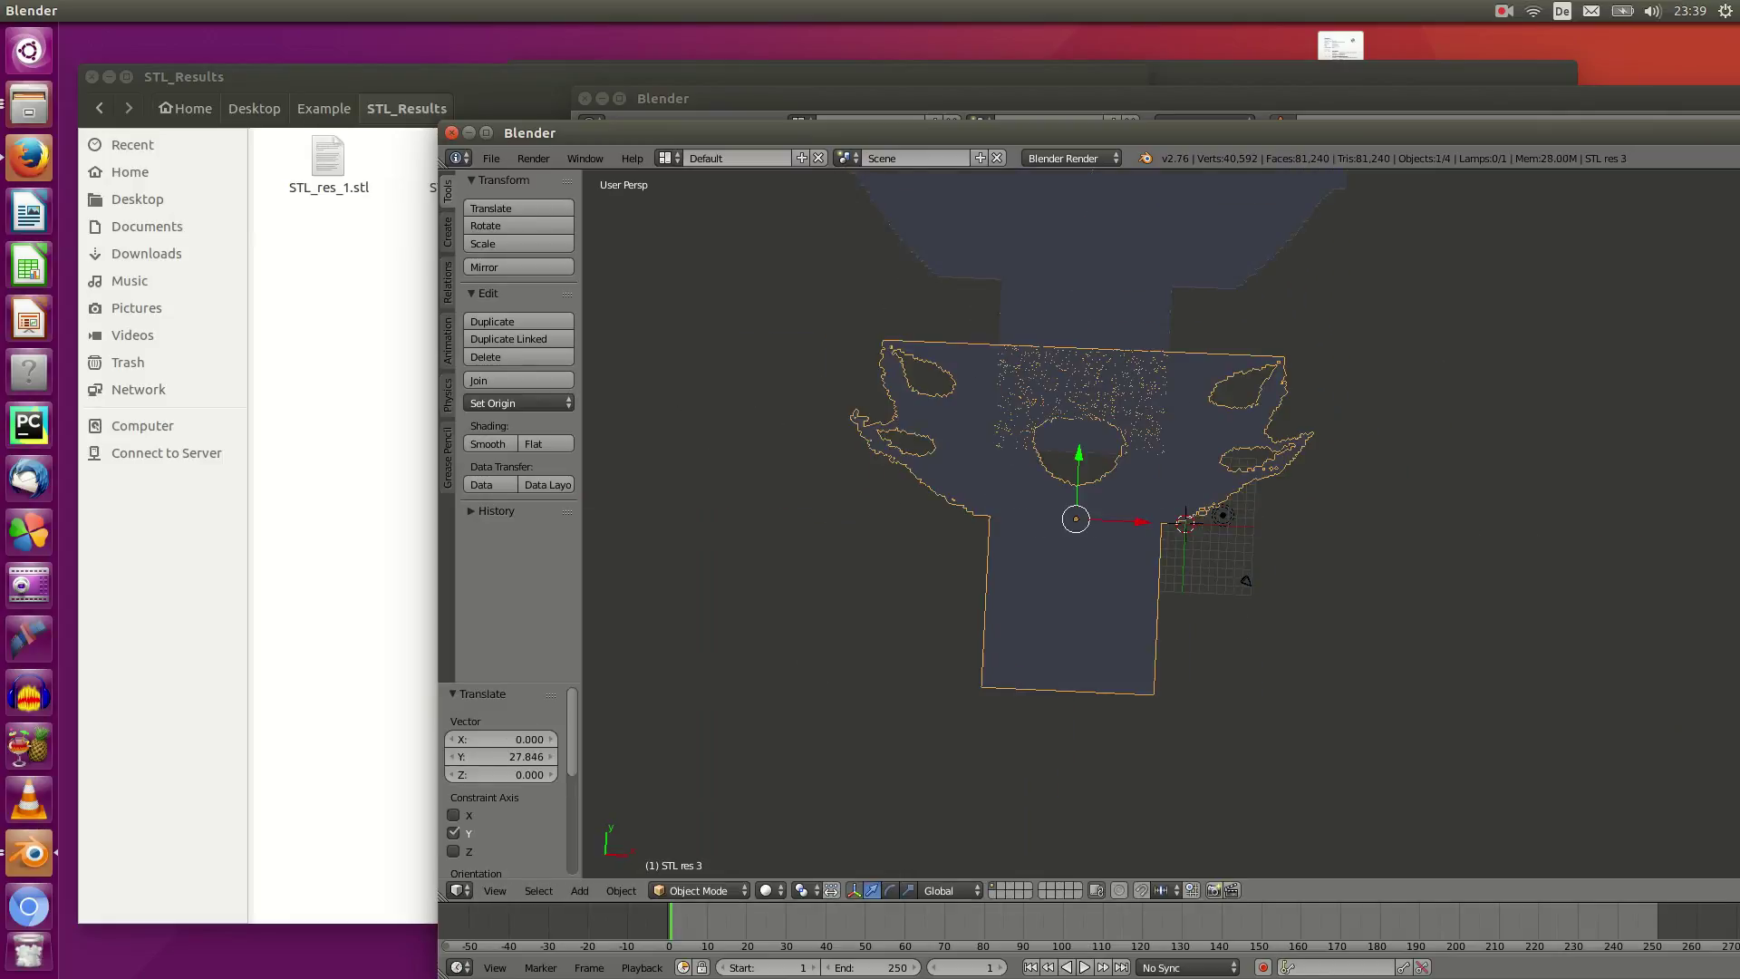
drag(1140, 522, 1504, 535)
Move STL res 1 about -29.6 units along Y and about -9.6 units along X to place it beside STL res 3.
right_click(1087, 282)
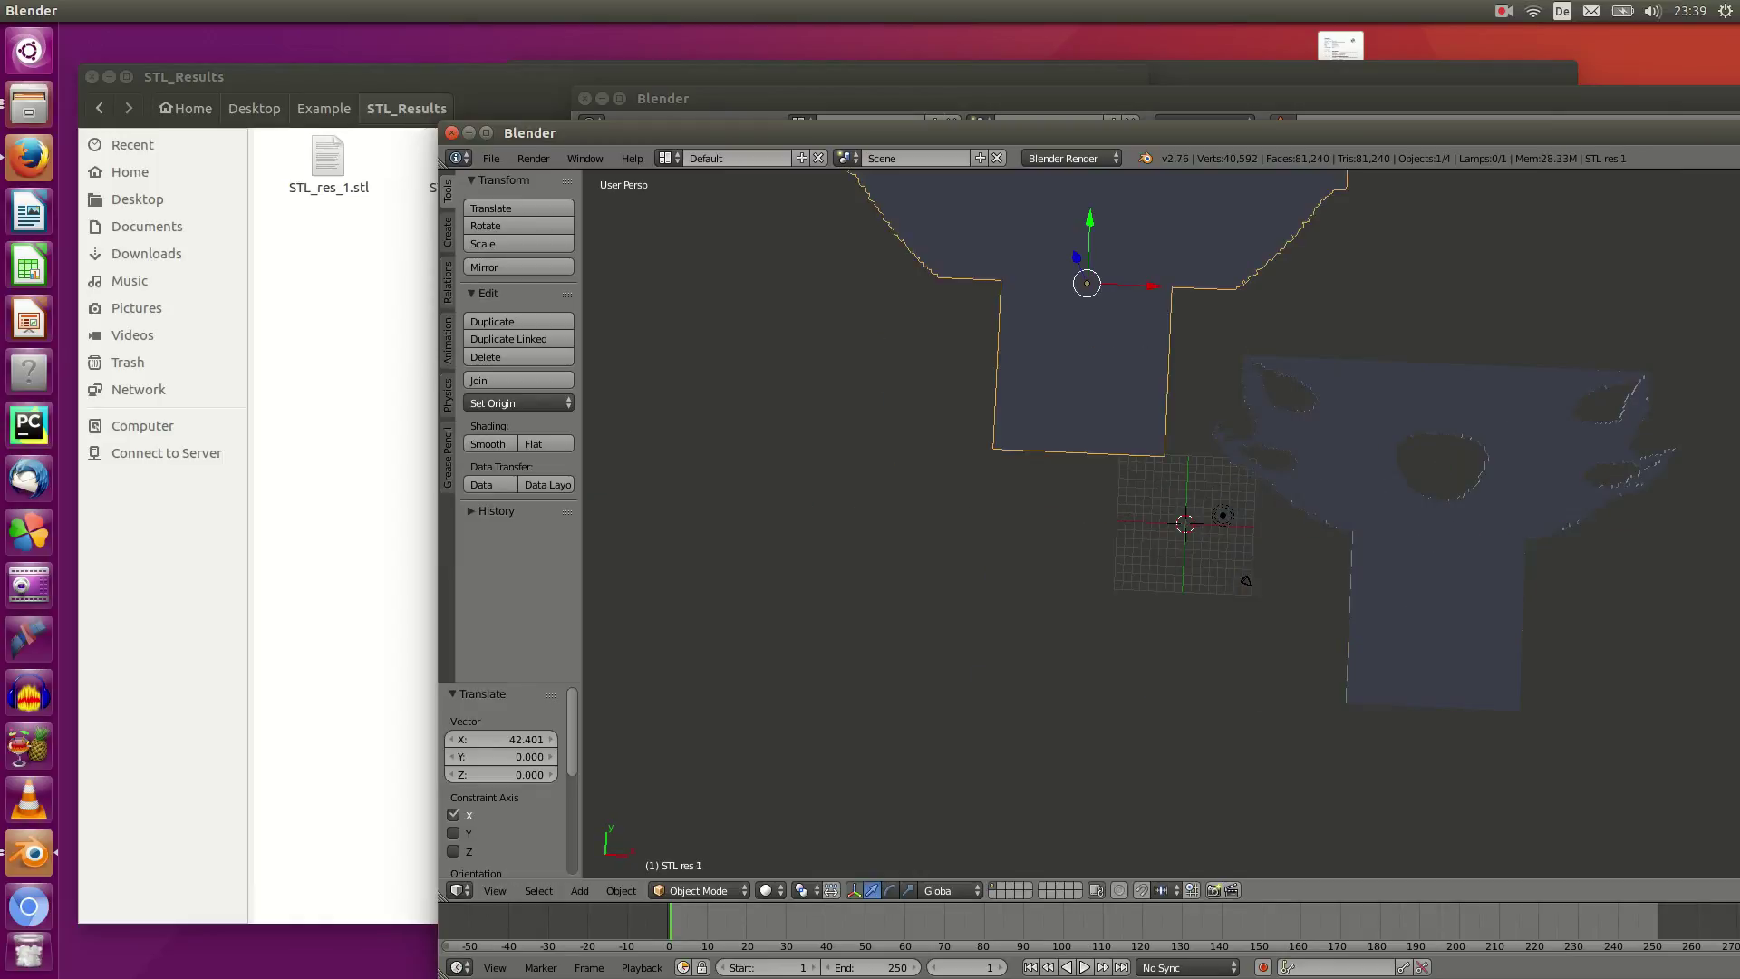
drag(1089, 220, 1089, 219)
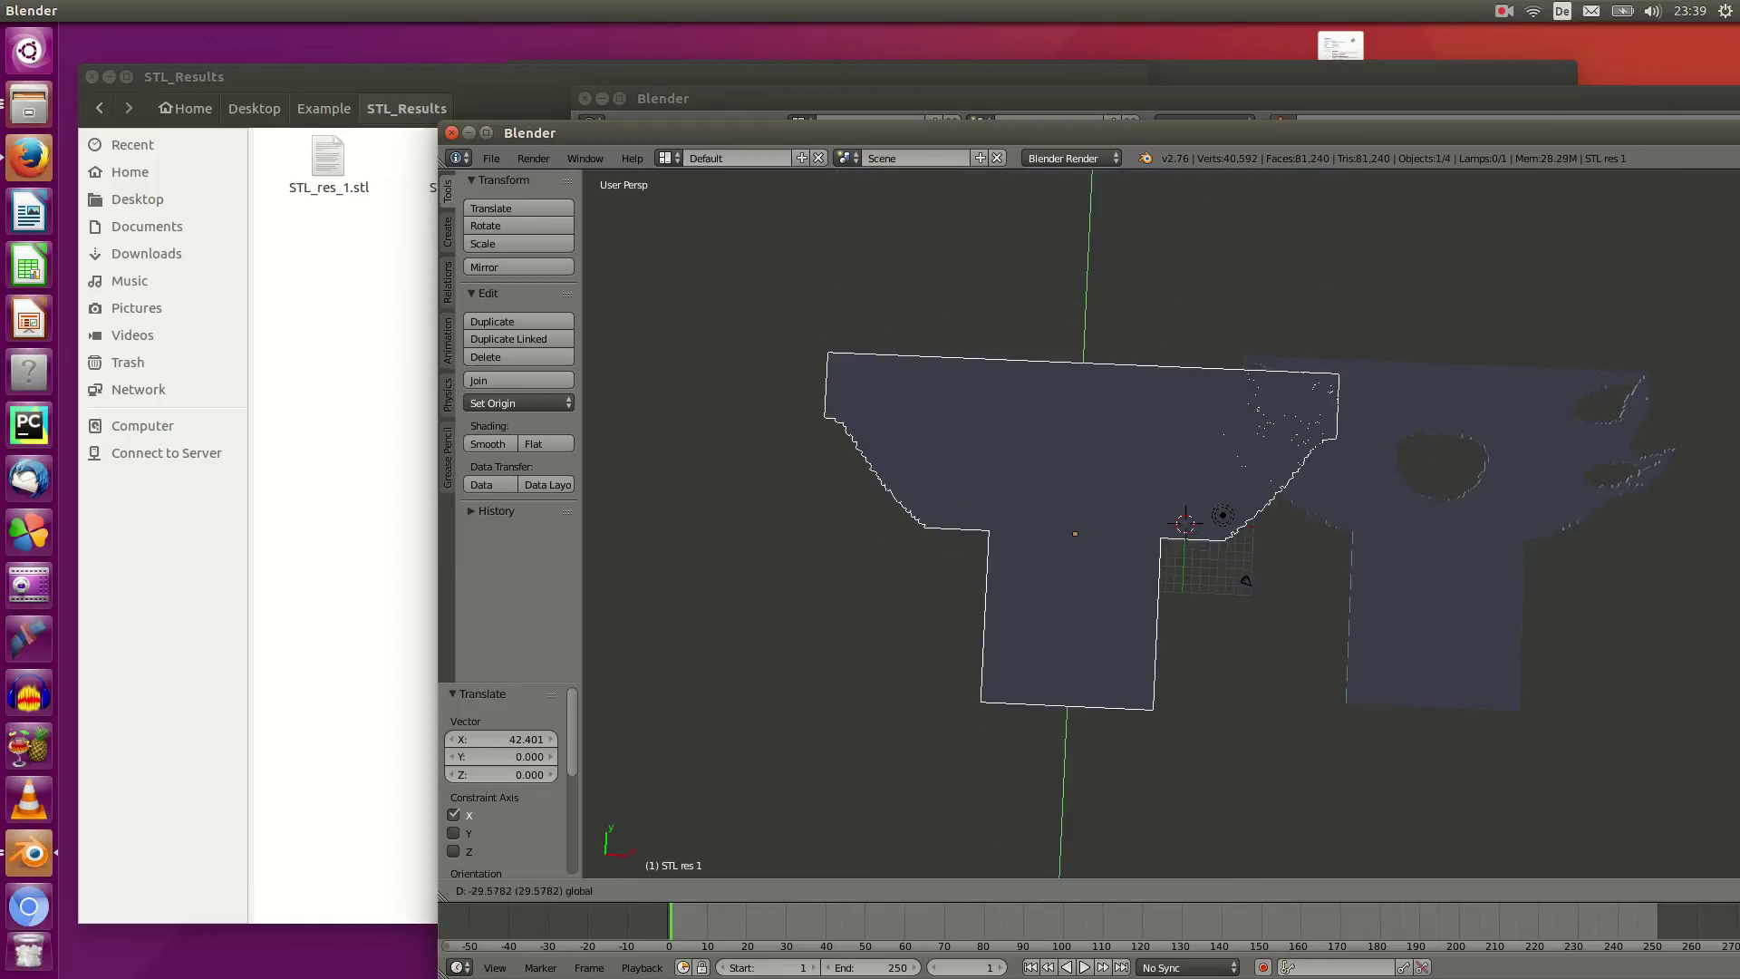
key(Return)
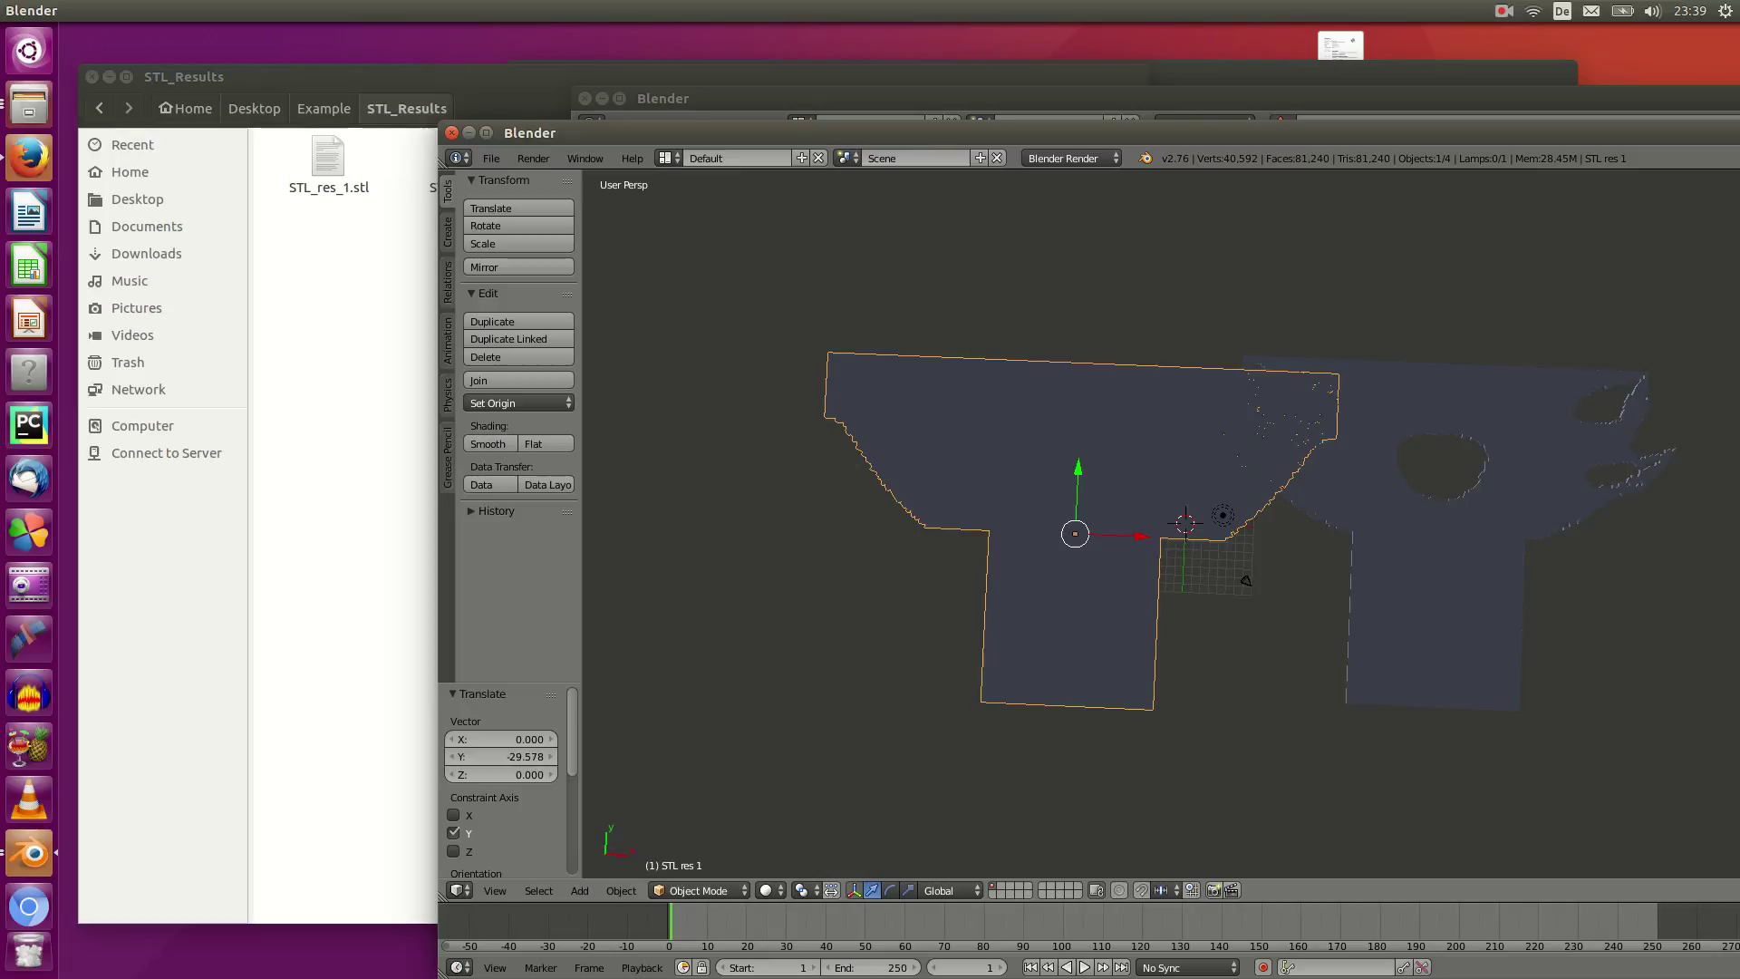
key(g)
key(x)
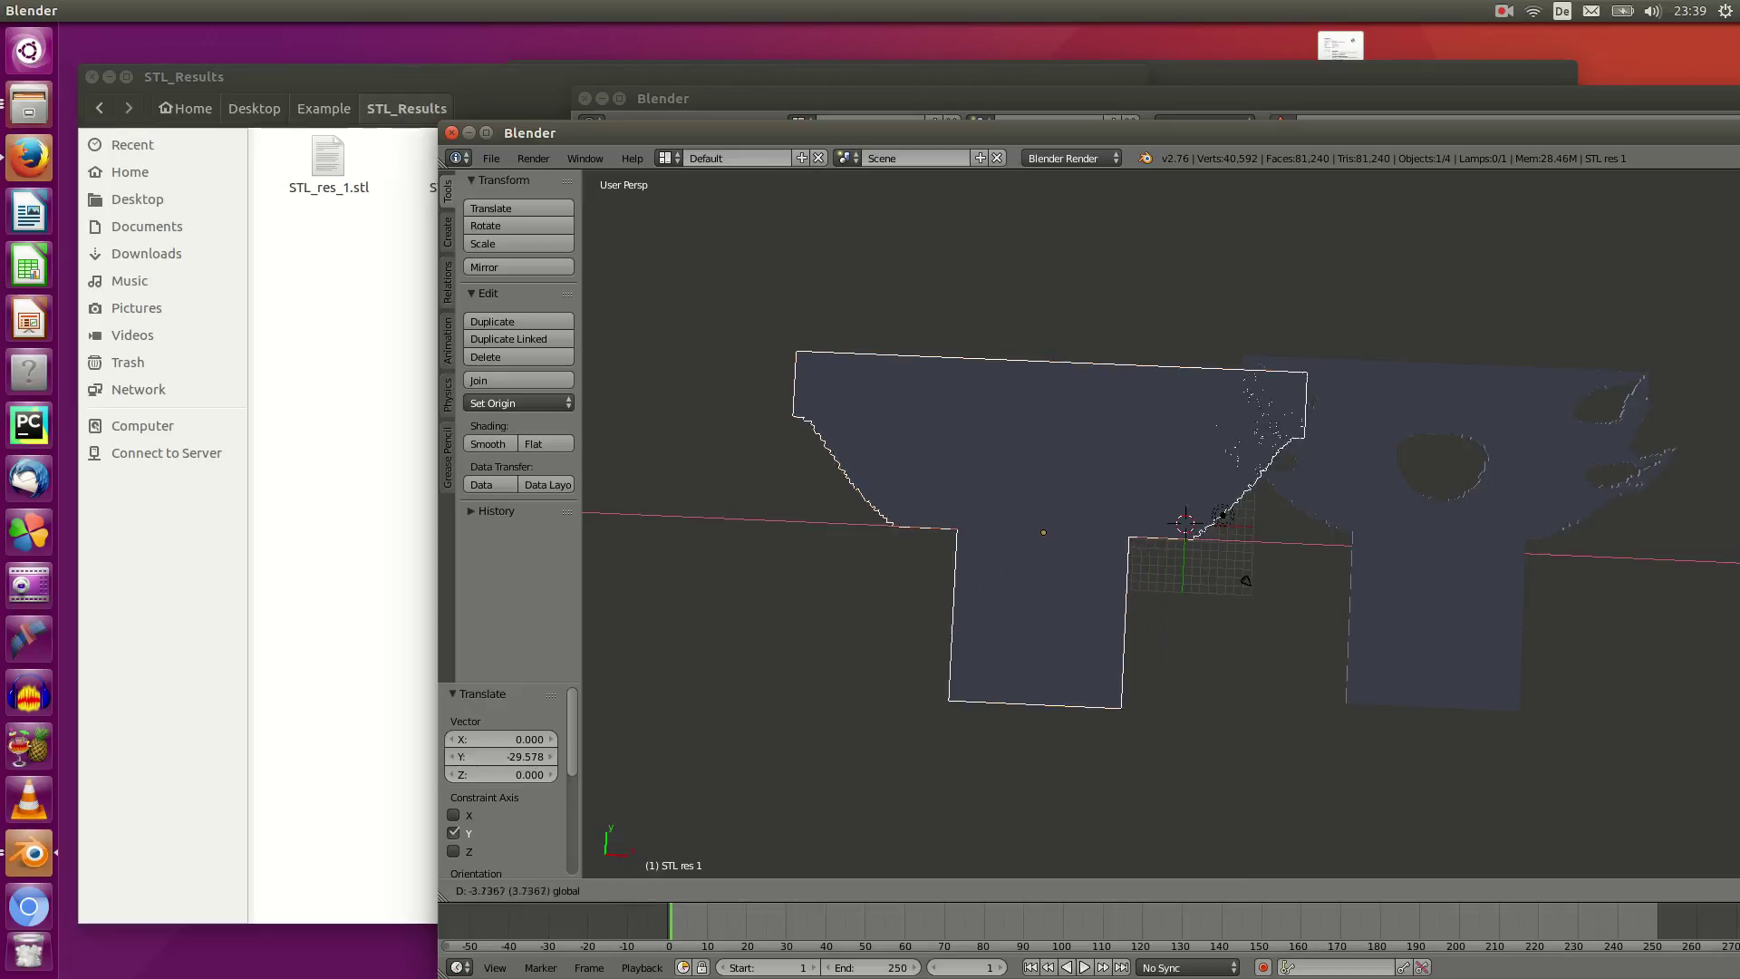
key(Return)
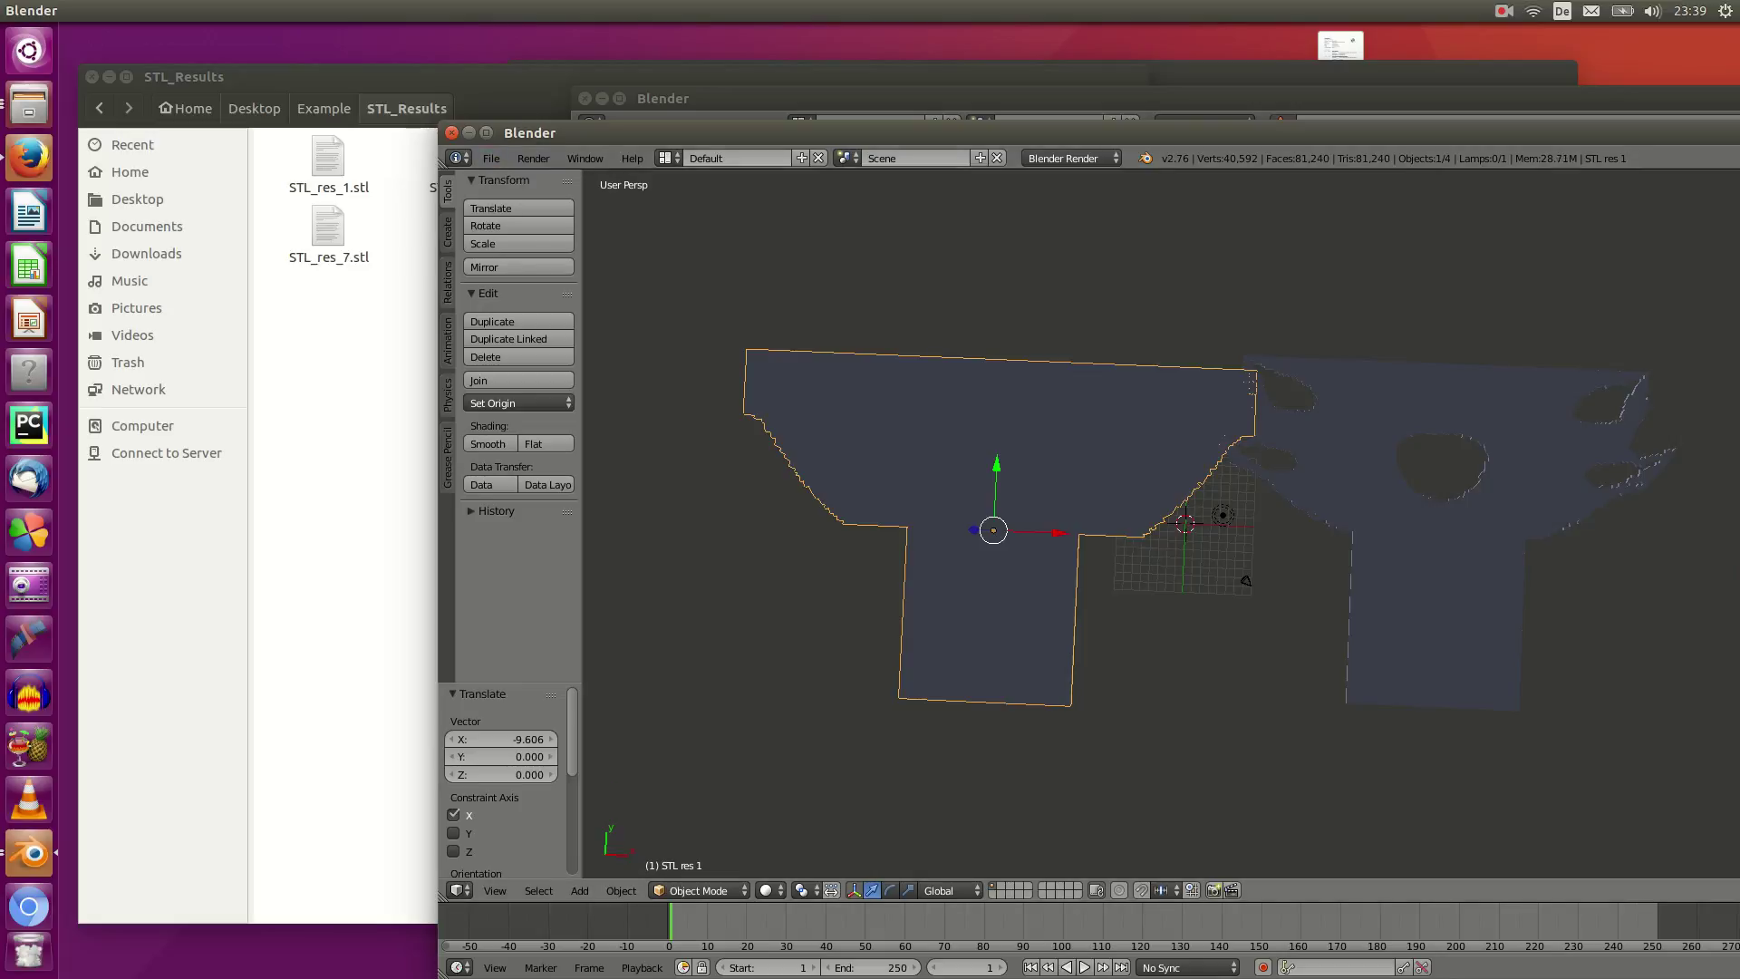
Move STL res 1 a further -8.5 units or so along X, then select STL res 3.
right_click(1439, 580)
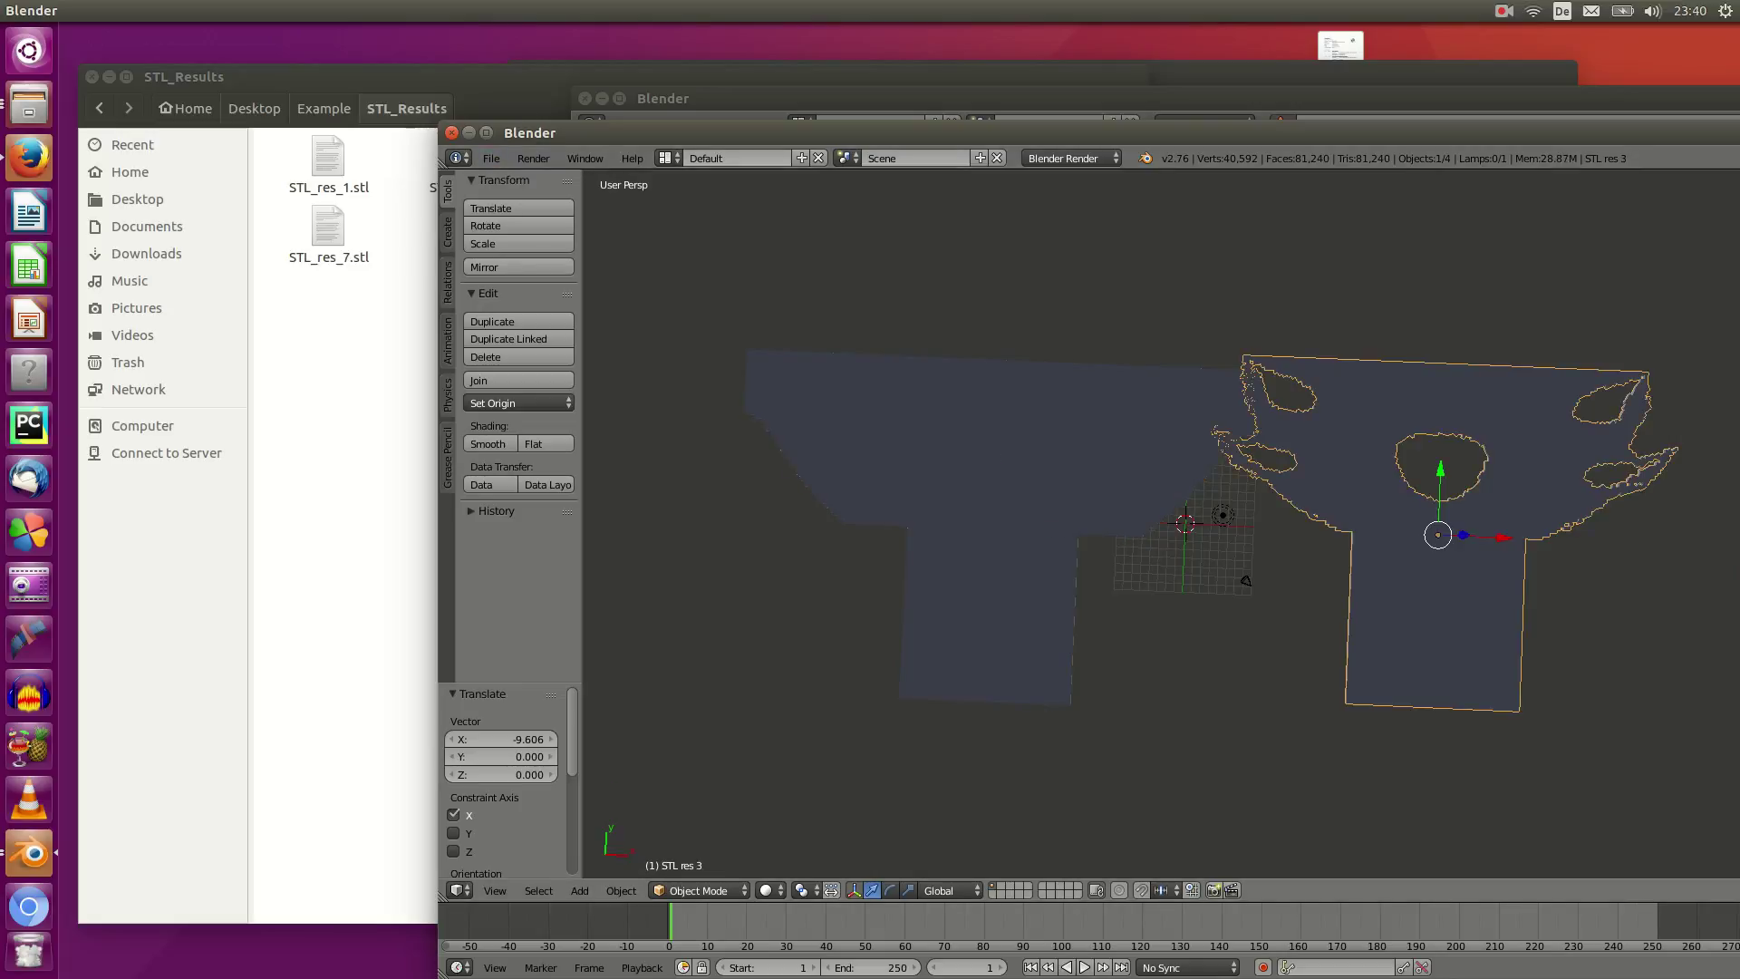
right_click(994, 531)
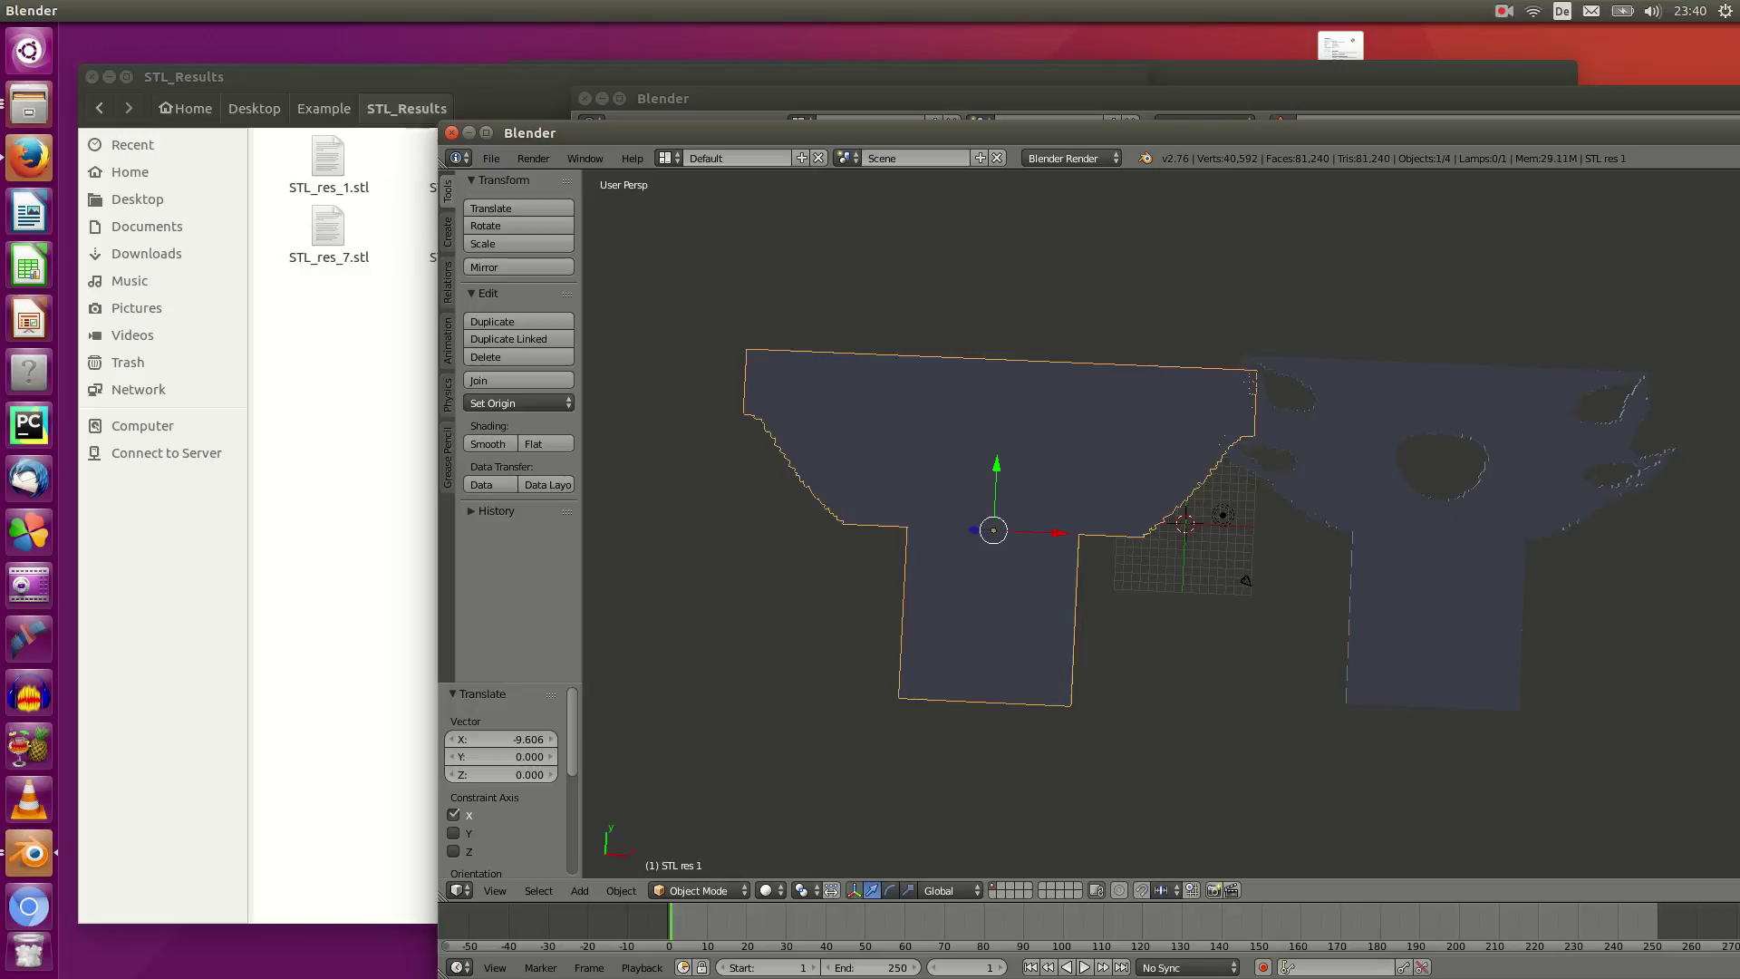
drag(1058, 532, 986, 530)
right_click(1439, 535)
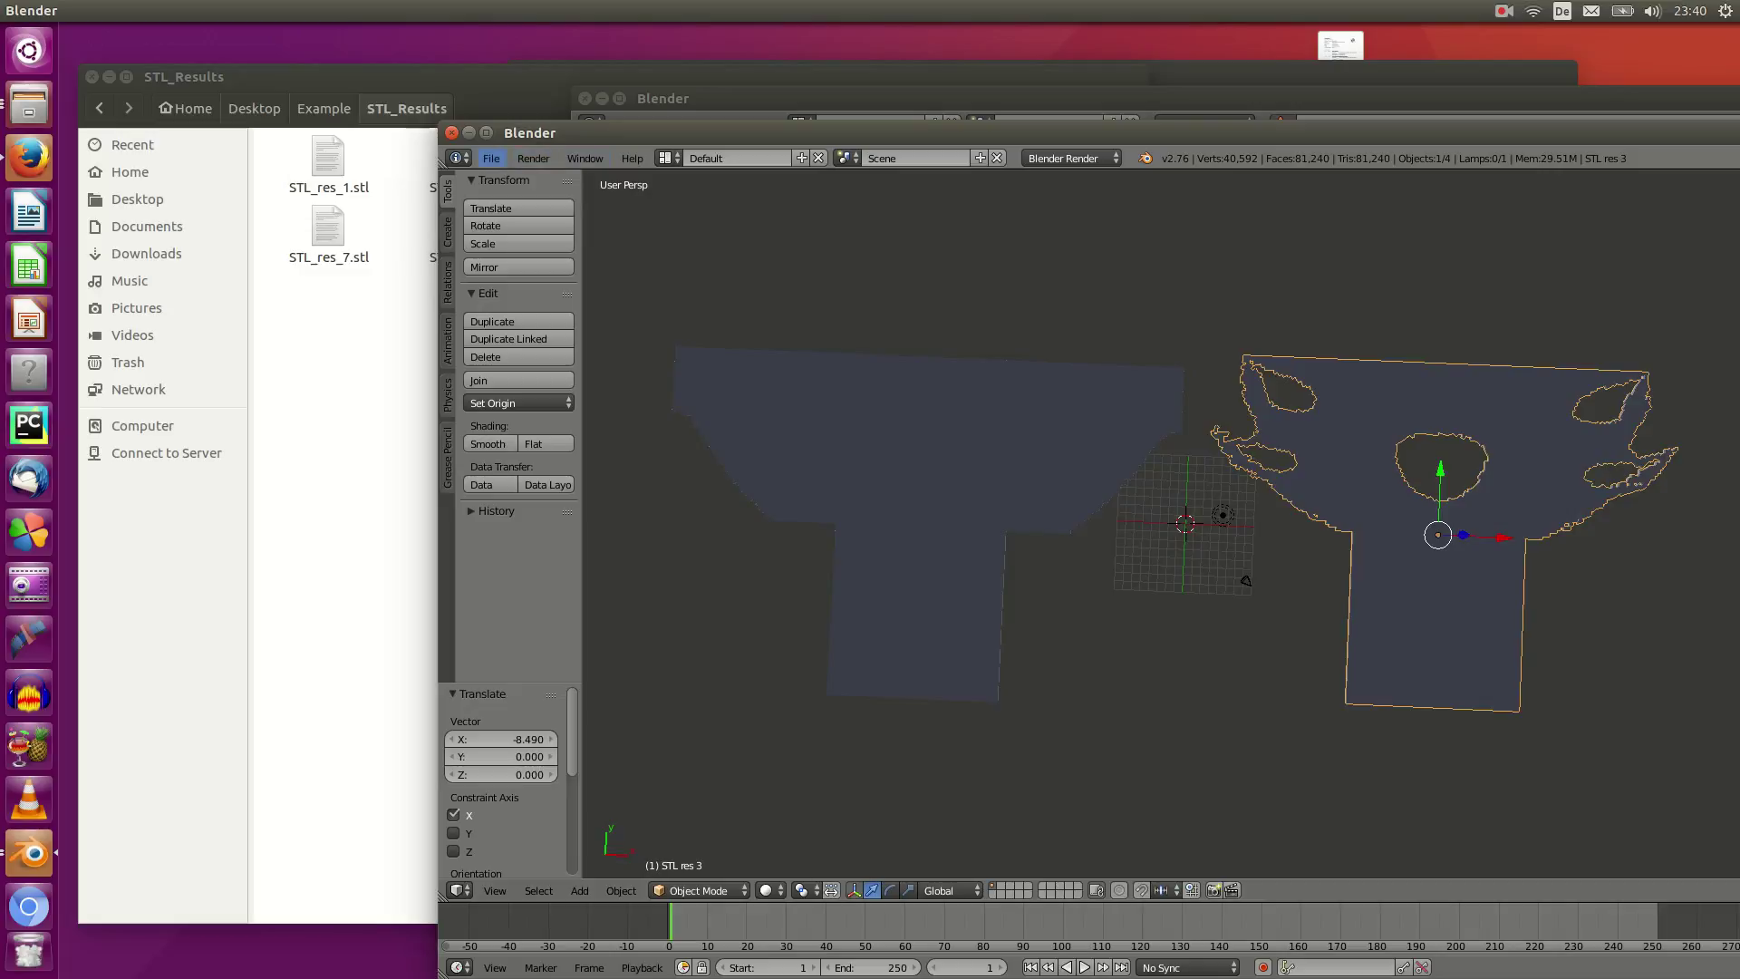
Import STL_res_8.stl from the STL_Results folder into the scene.
click(492, 157)
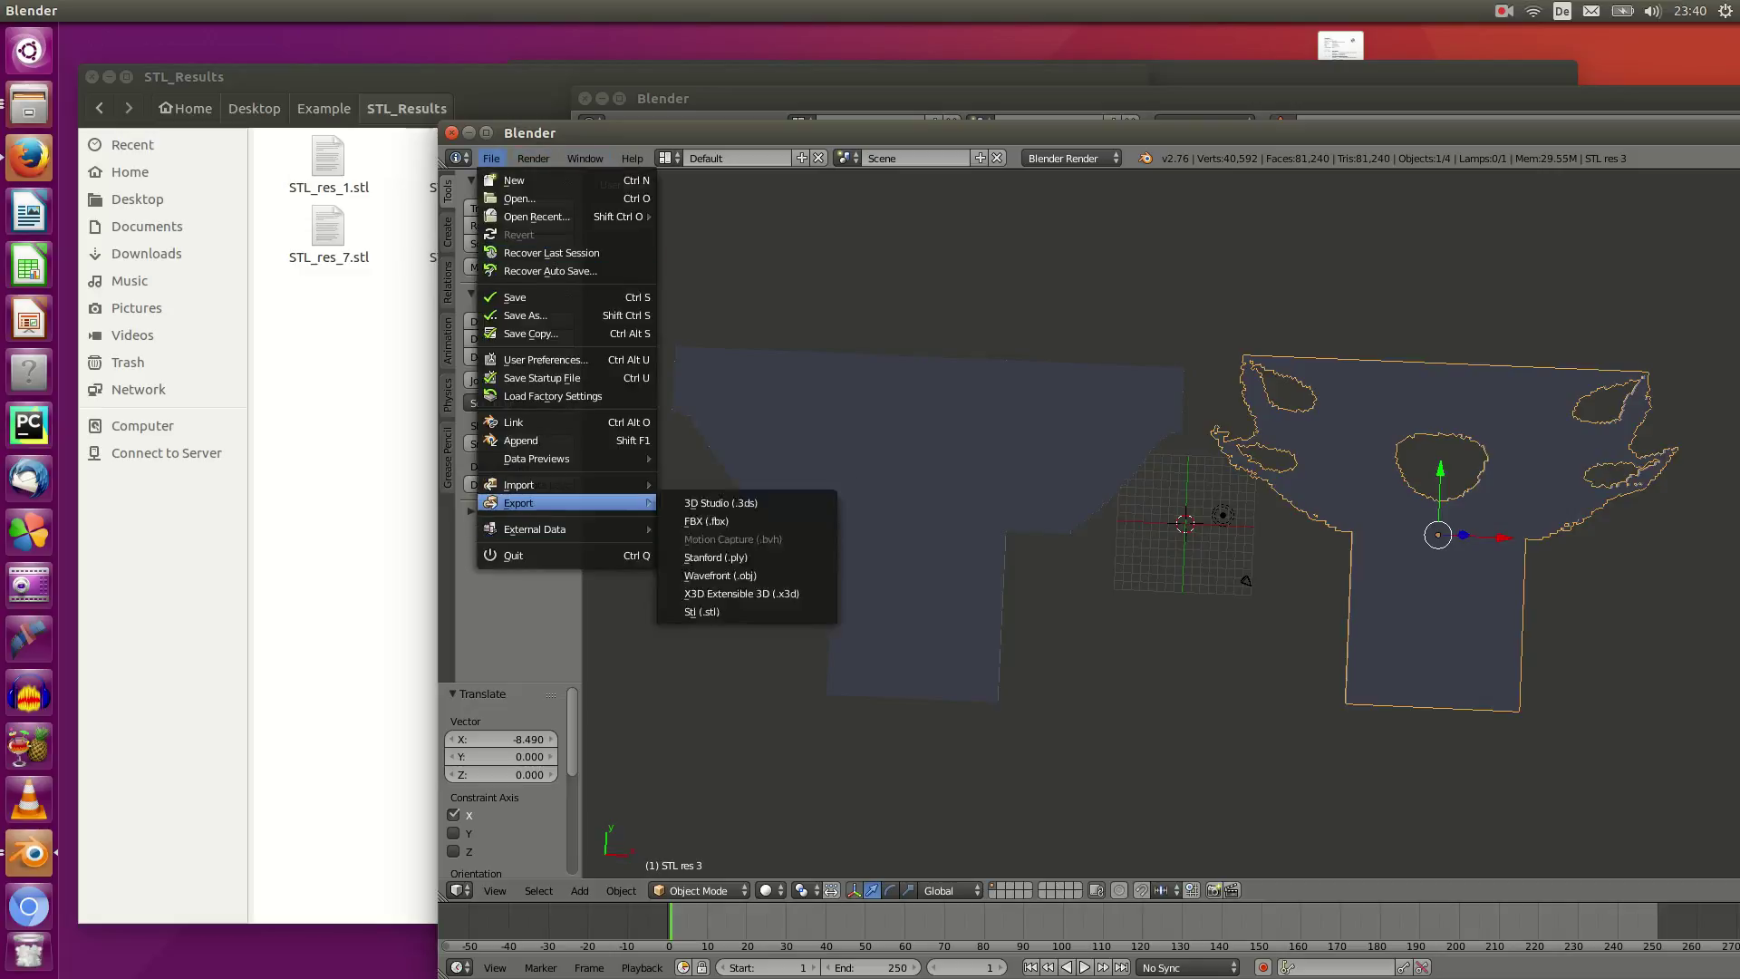
mouse_move(562, 484)
click(717, 592)
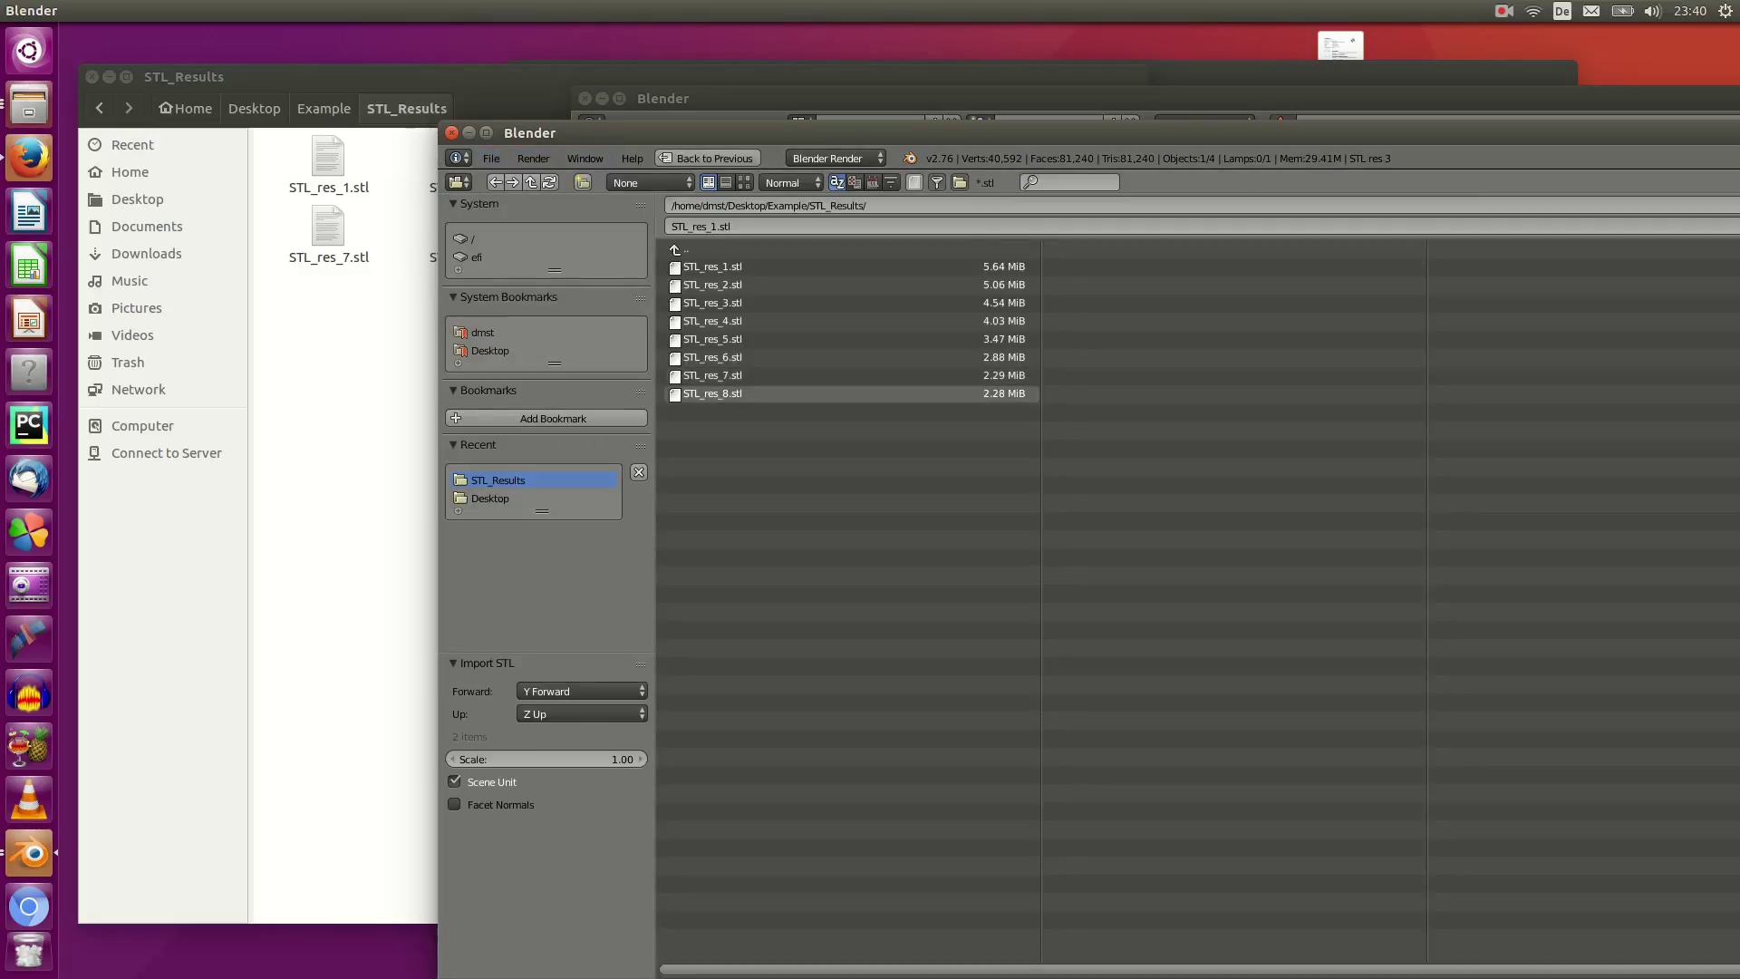
click(712, 394)
key(Return)
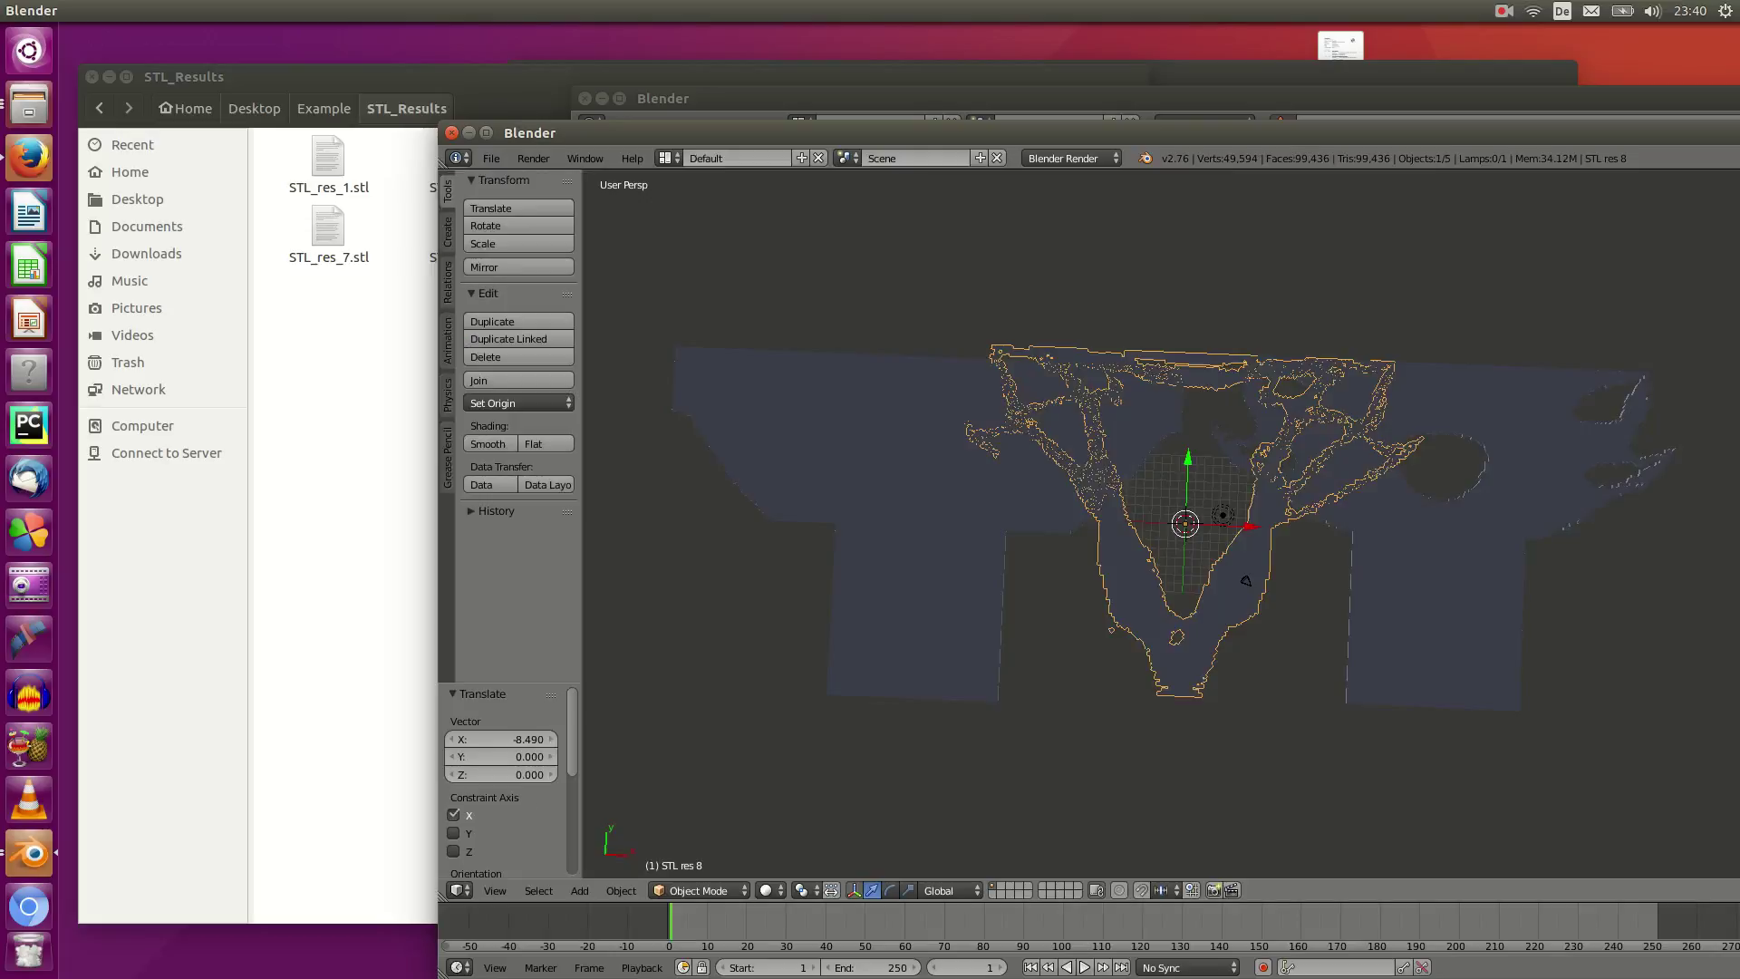
Move STL res 8 along Y by about 26.2 and another 21.2 units, clear of the other two meshes.
drag(1188, 458, 1196, 233)
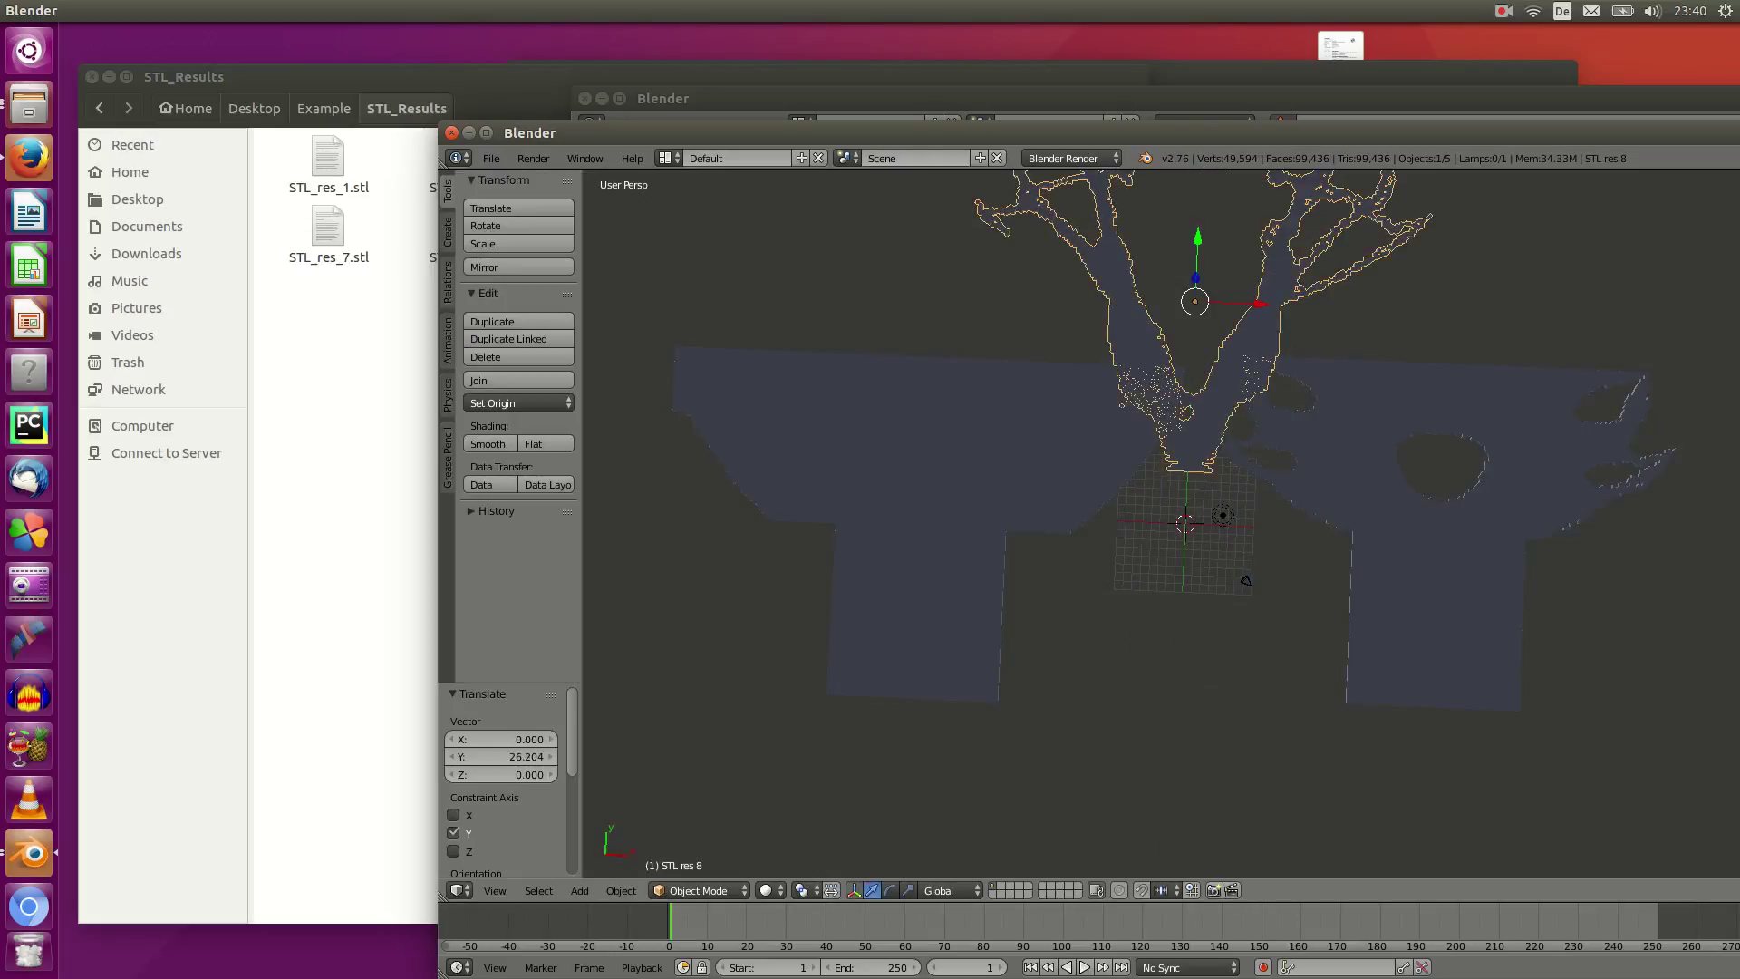
shift+middle_drag(1196, 233, 1118, 408)
shift+middle_drag(1097, 639, 1033, 793)
drag(1057, 564, 1067, 383)
shift+middle_drag(1067, 382, 1134, 412)
scroll(1133, 412, up, 2)
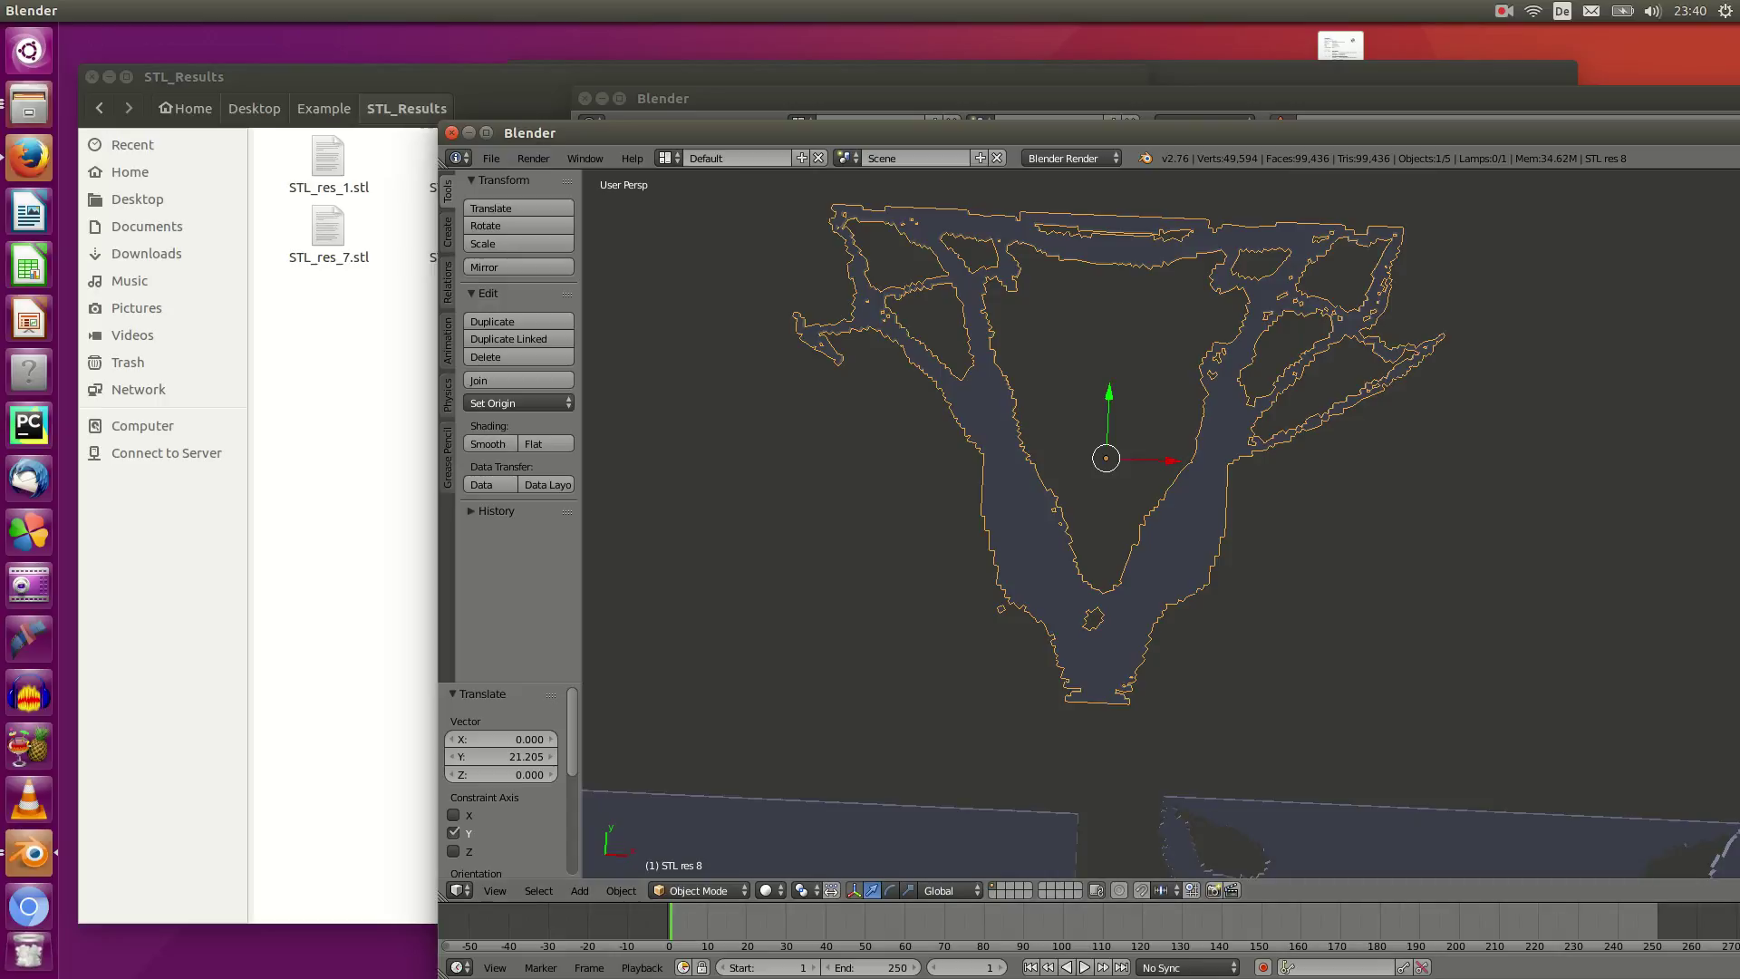
Rearrange the two Blender windows to compare the ToOptix settings with the imported STL res 8 result.
drag(816, 132, 1239, 359)
drag(967, 359, 924, 324)
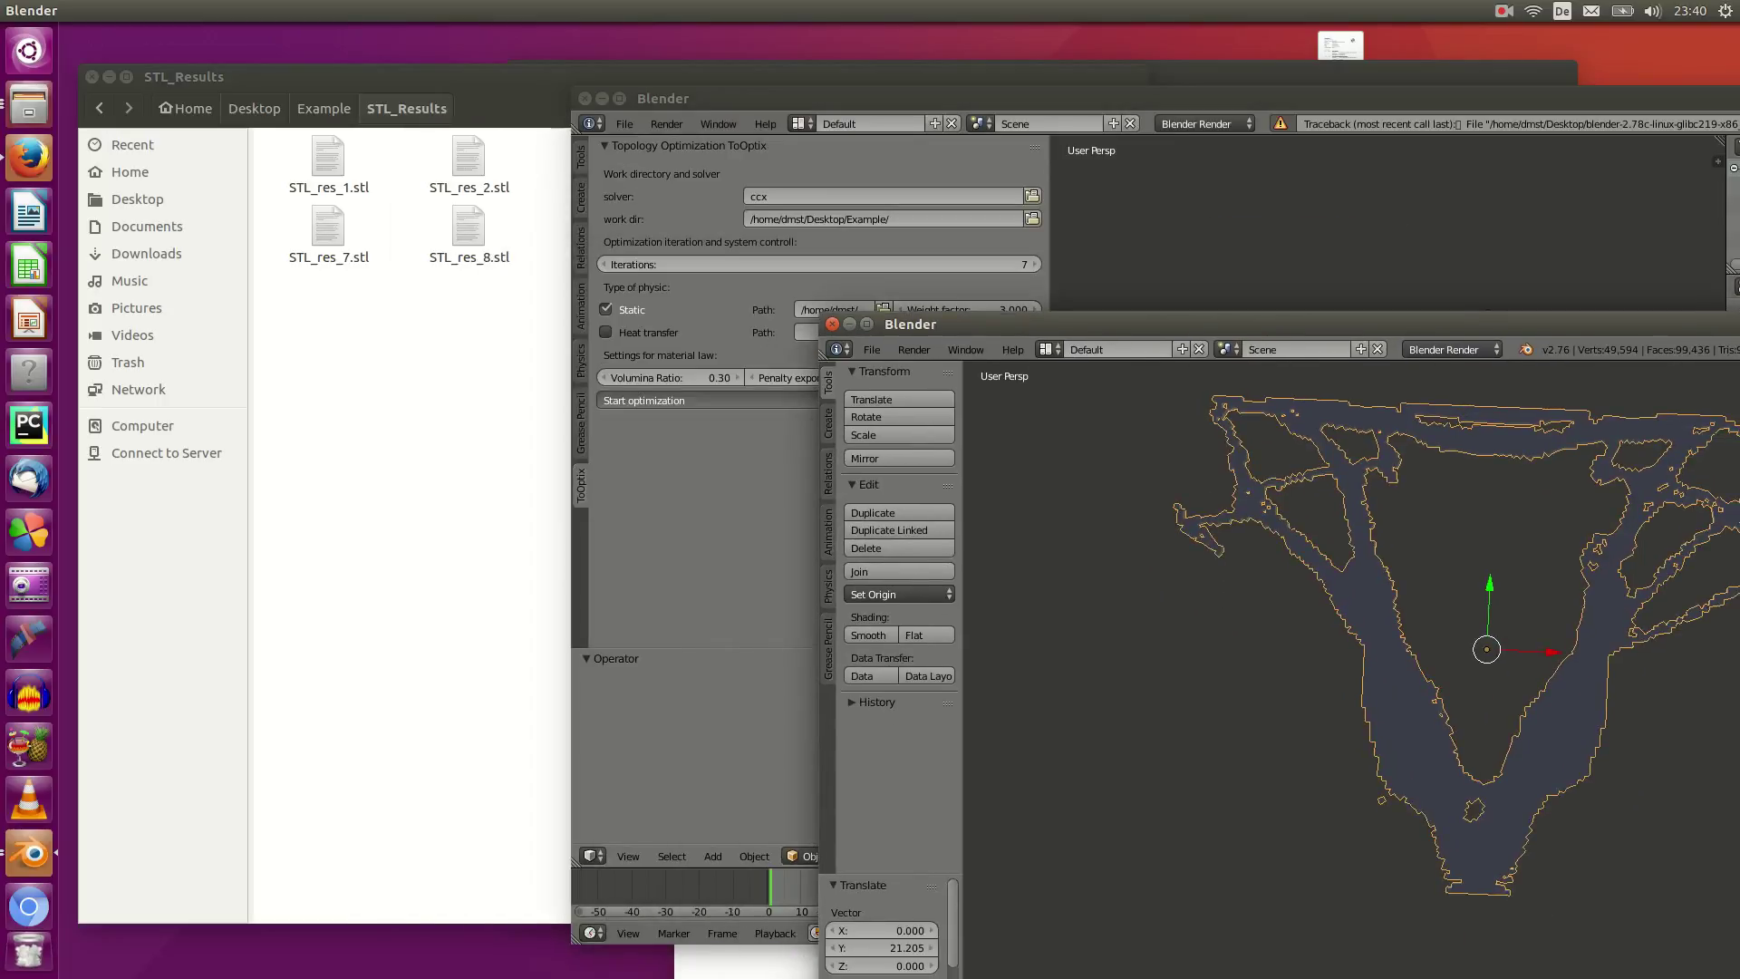
drag(998, 97, 572, 60)
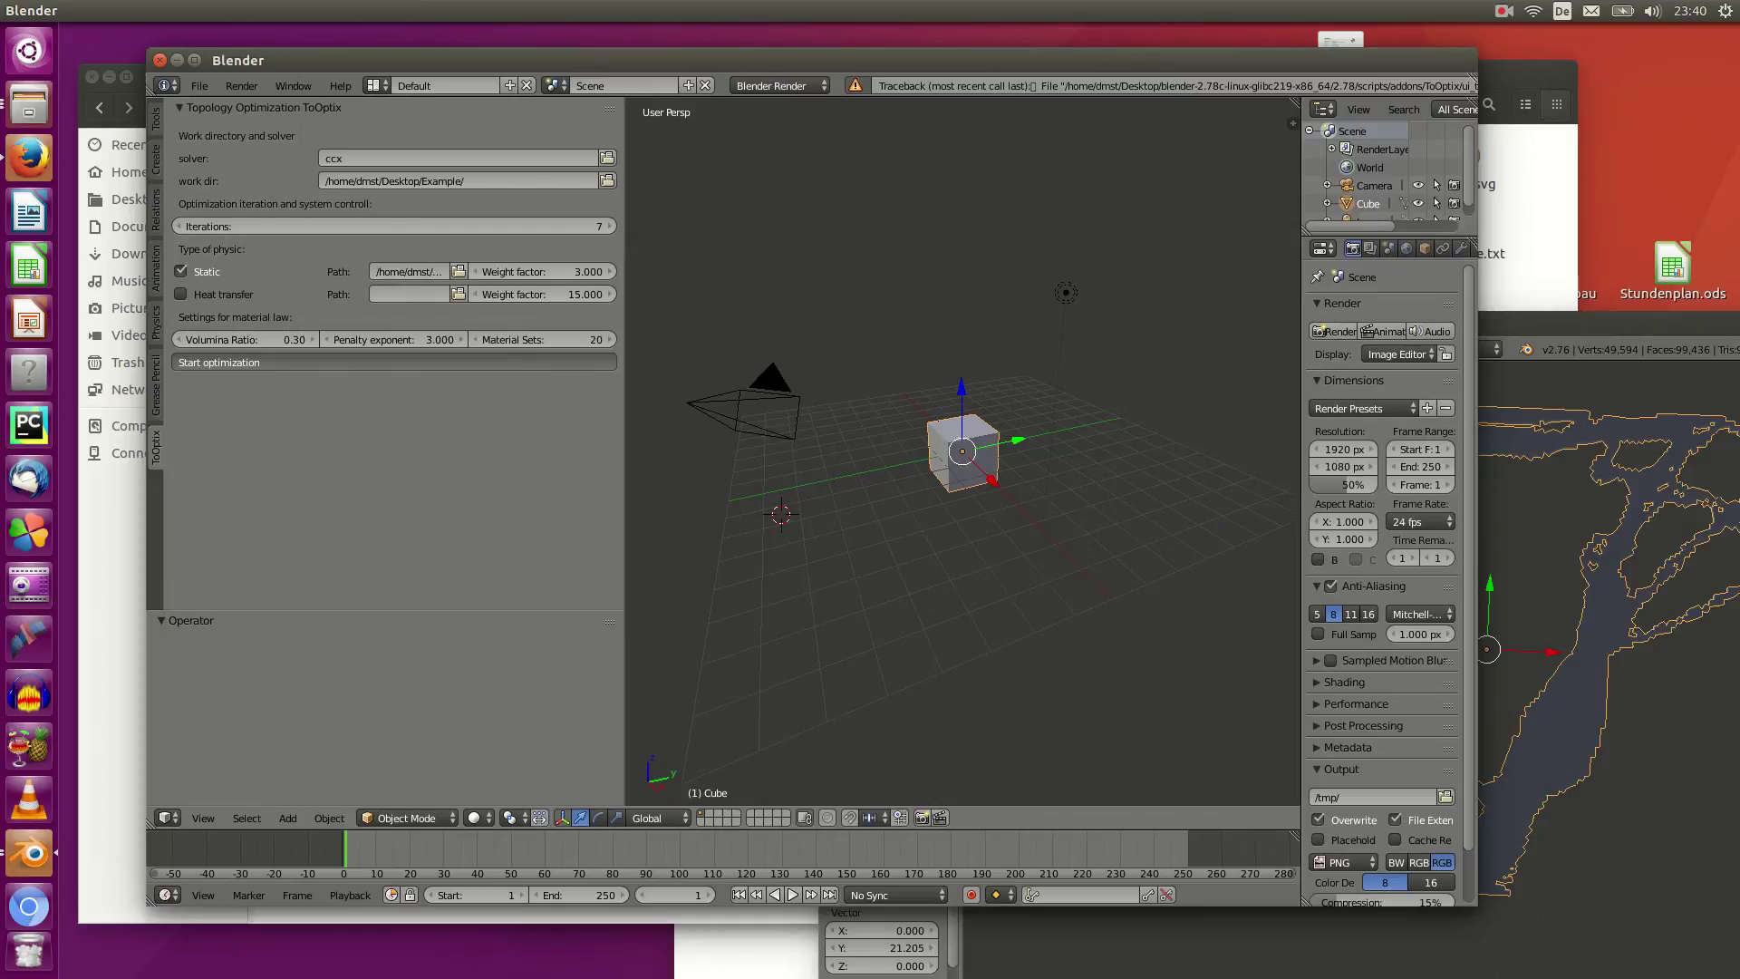
drag(1541, 324, 1222, 82)
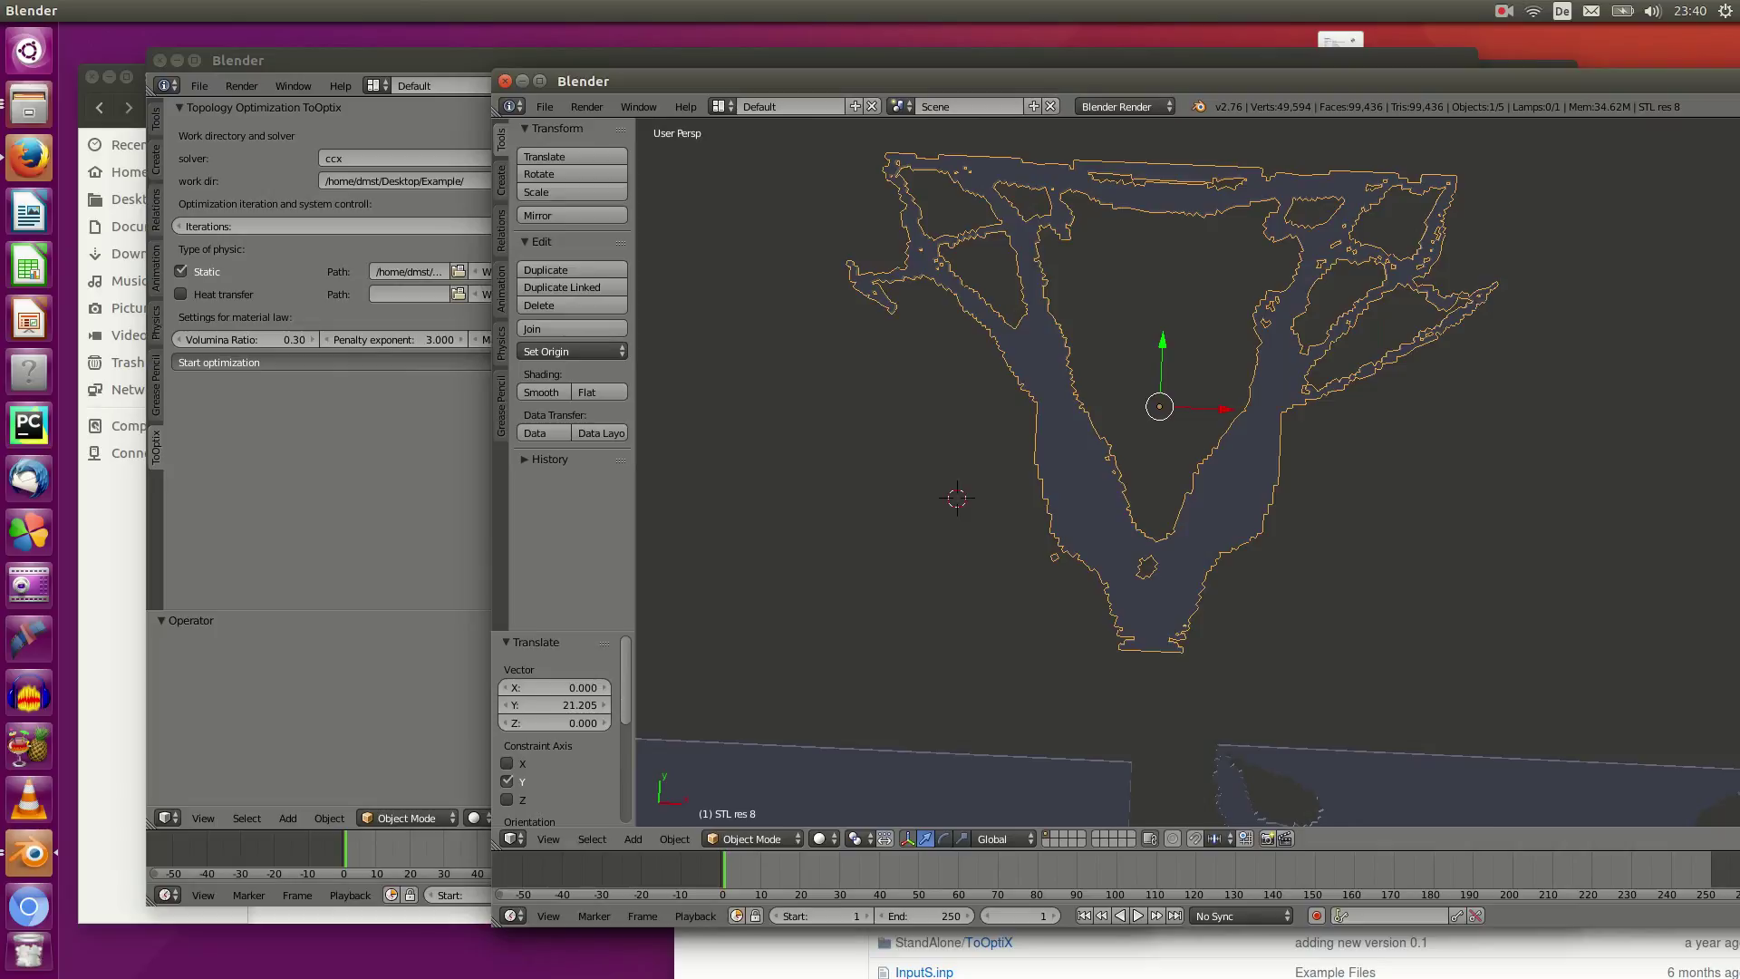
scroll(1178, 408, down, 1)
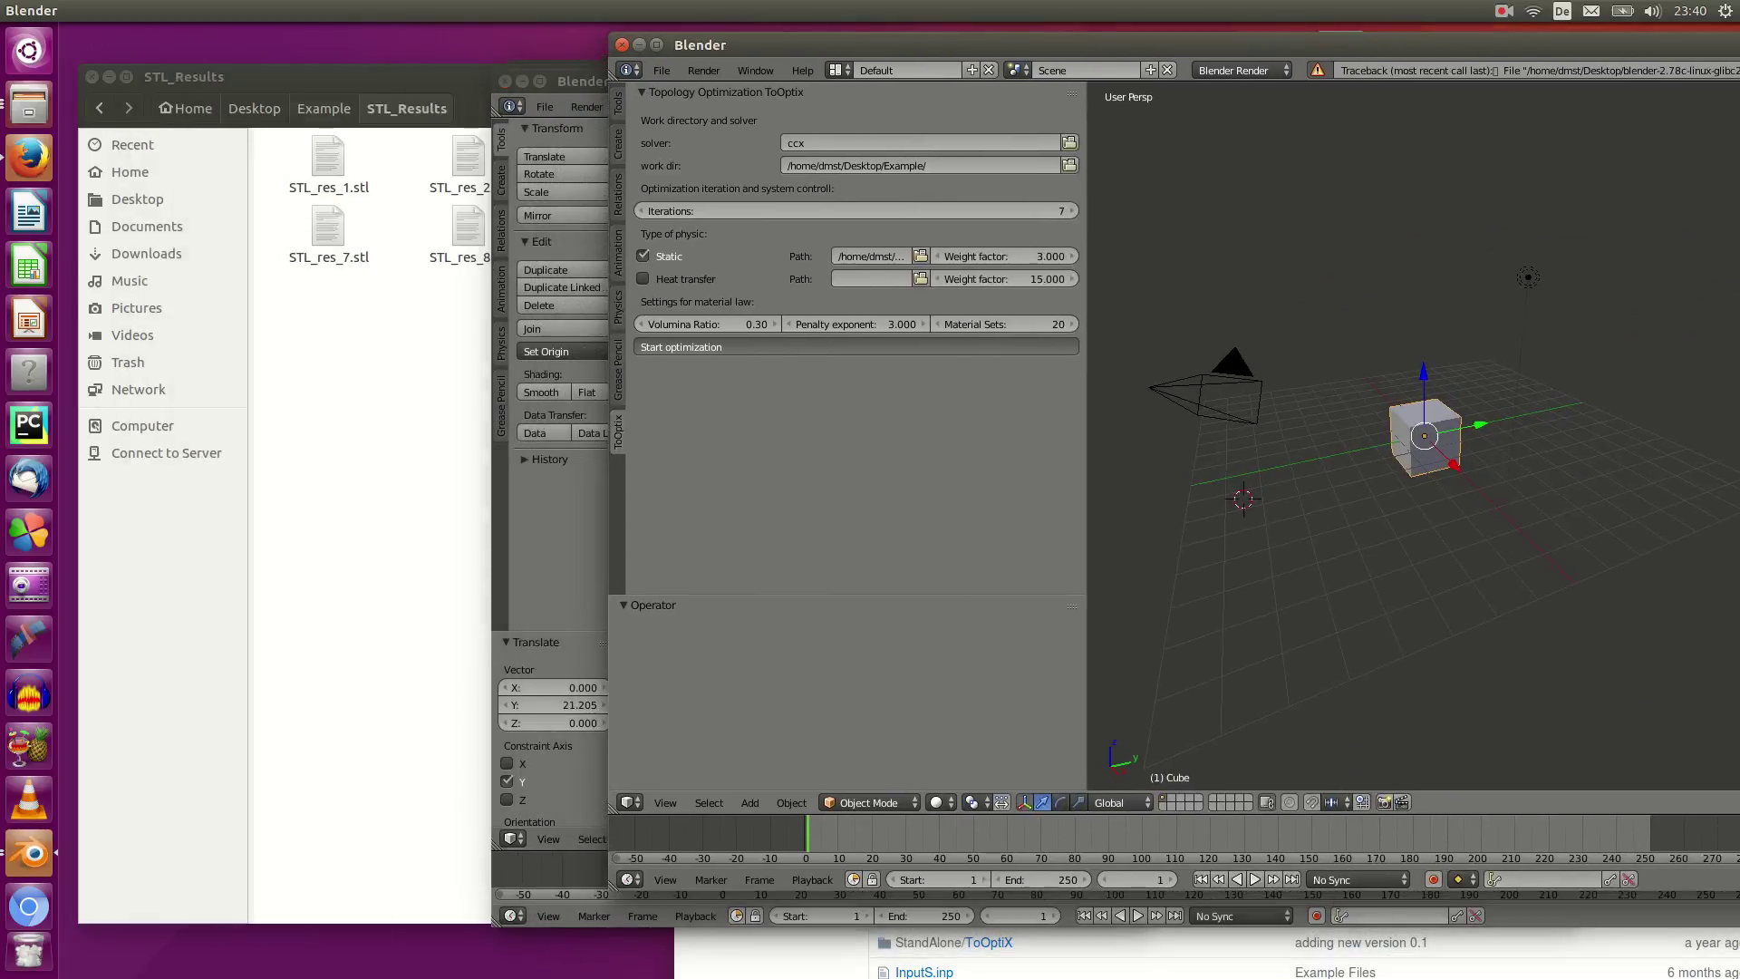
Go back to the Example folder in the file manager to view its files, then return to Blender.
click(324, 108)
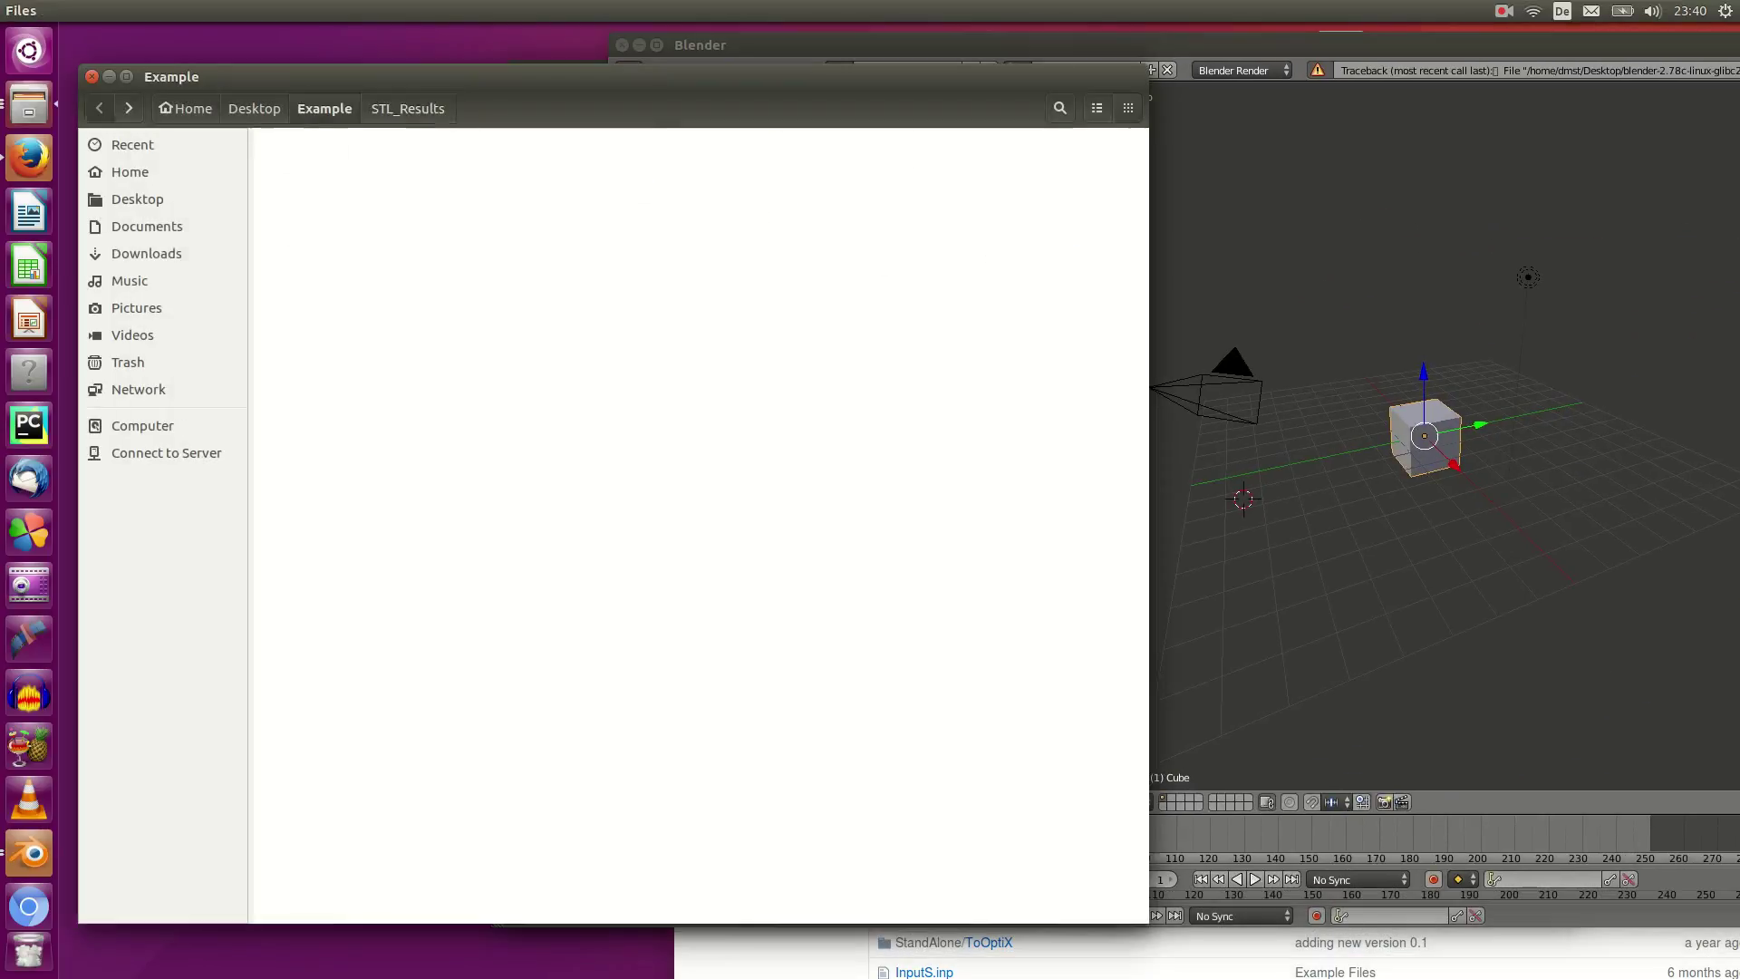
key(alt+Tab)
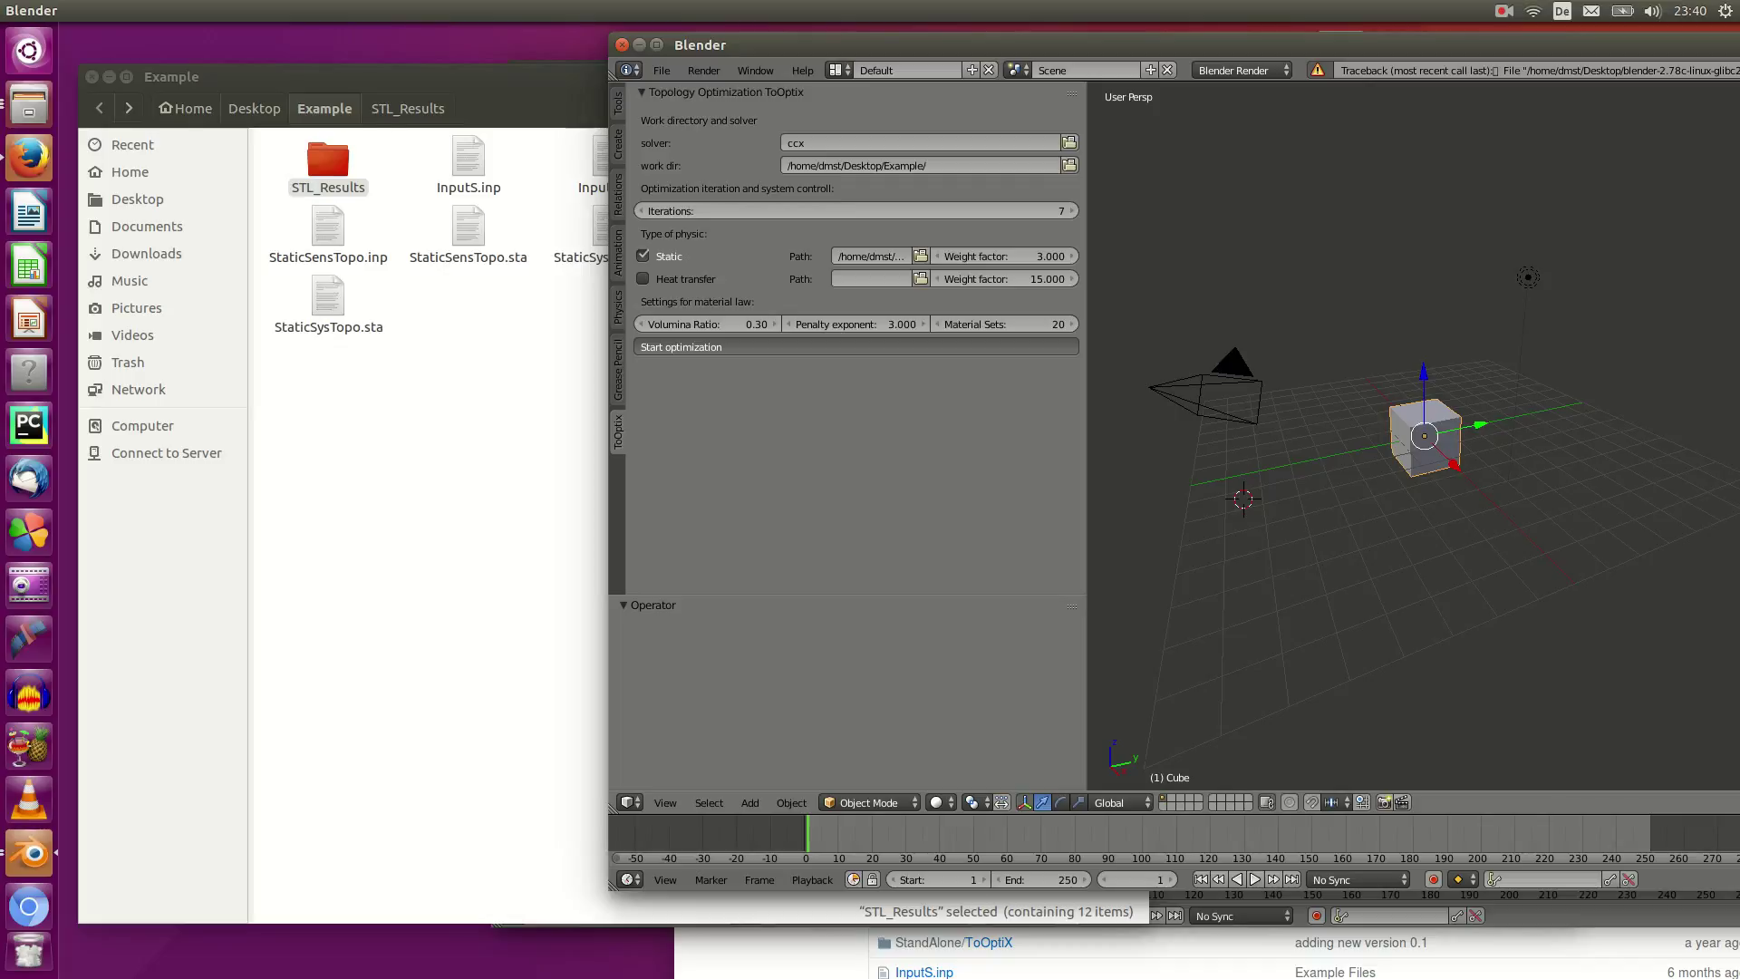
click(1503, 11)
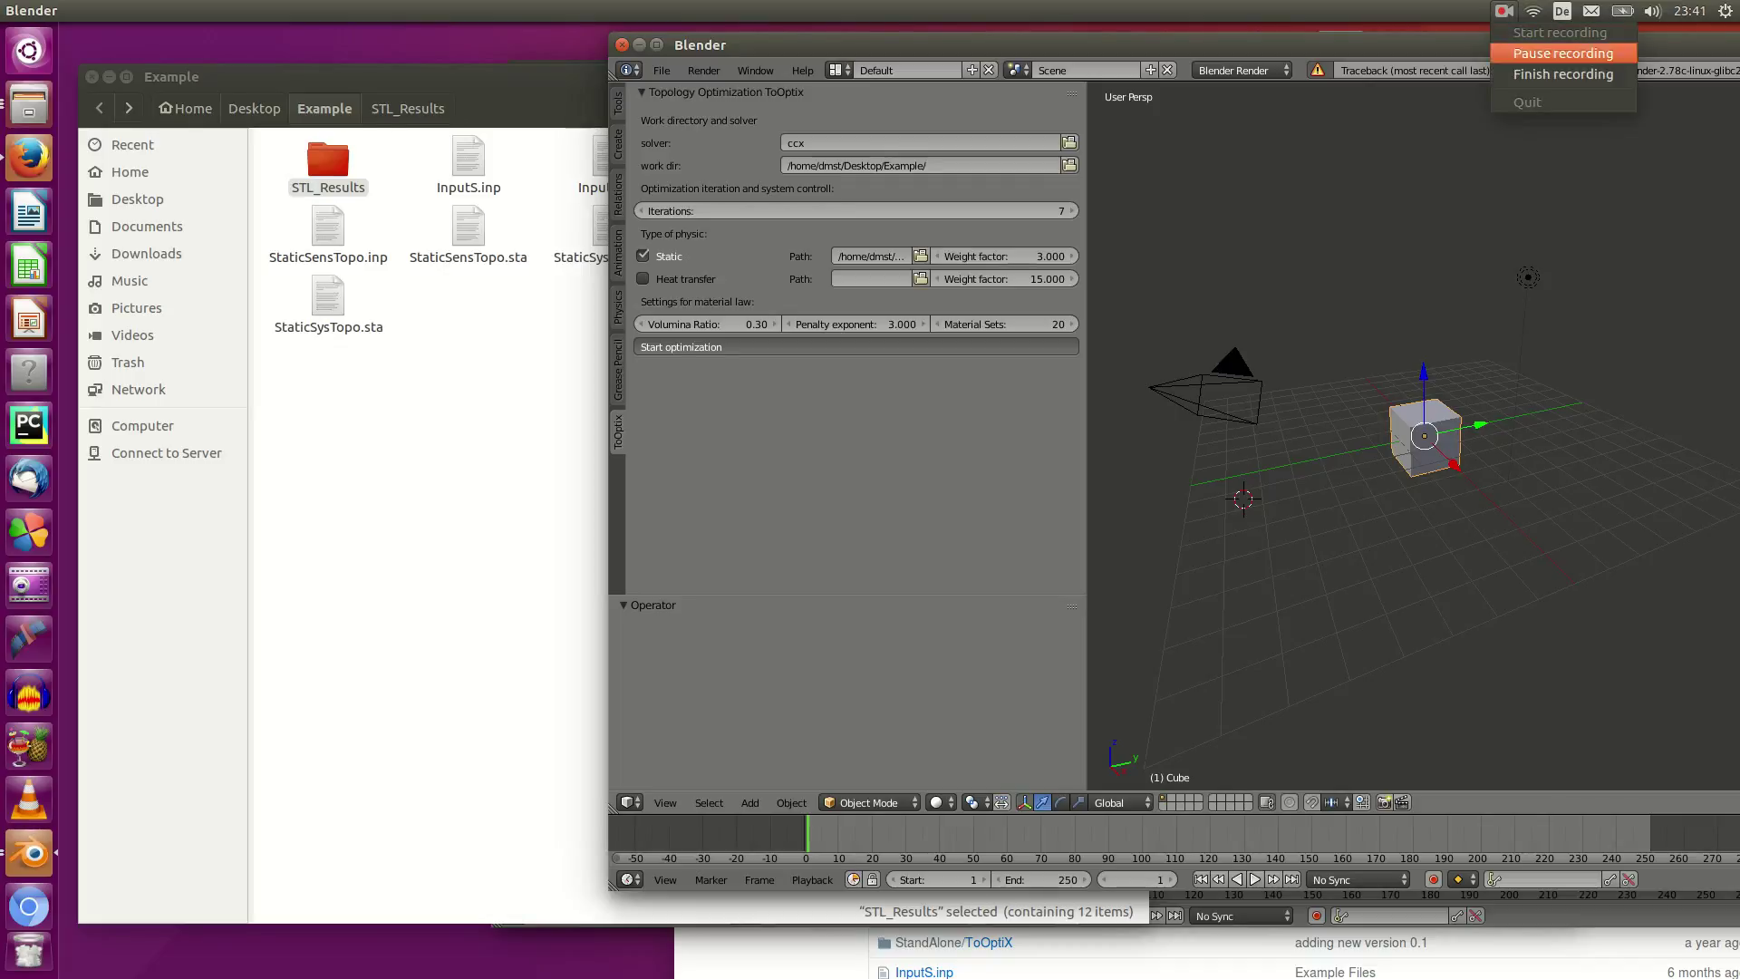